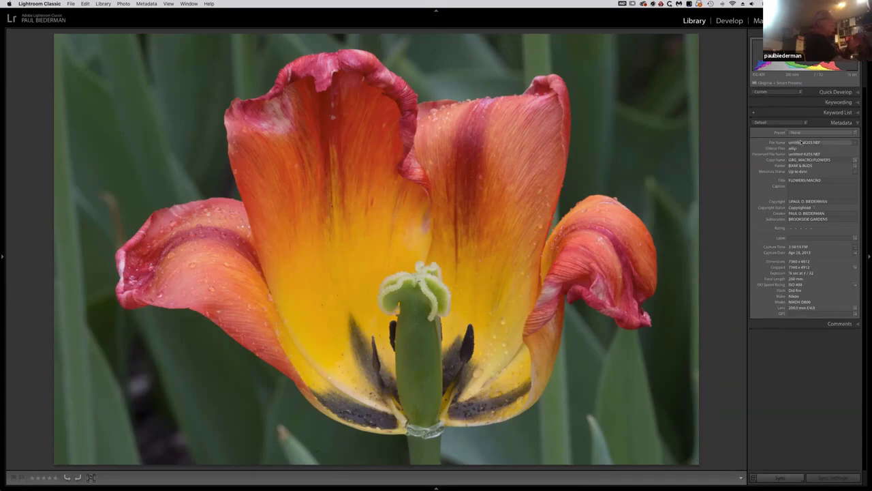
Open the tulip photo in the Develop module with the navigation sidebar hidden and apply the Adobe Landscape profile after comparing it with Adobe Standard.
left_click(728, 22)
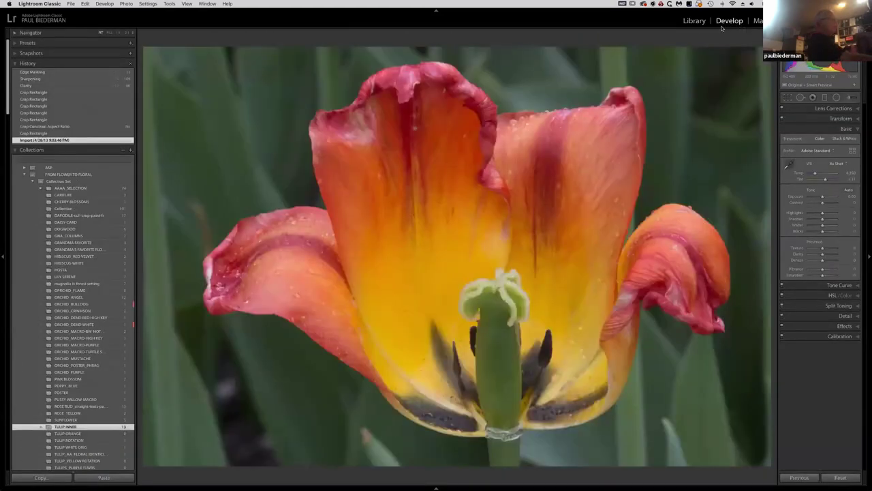
left_click(3, 258)
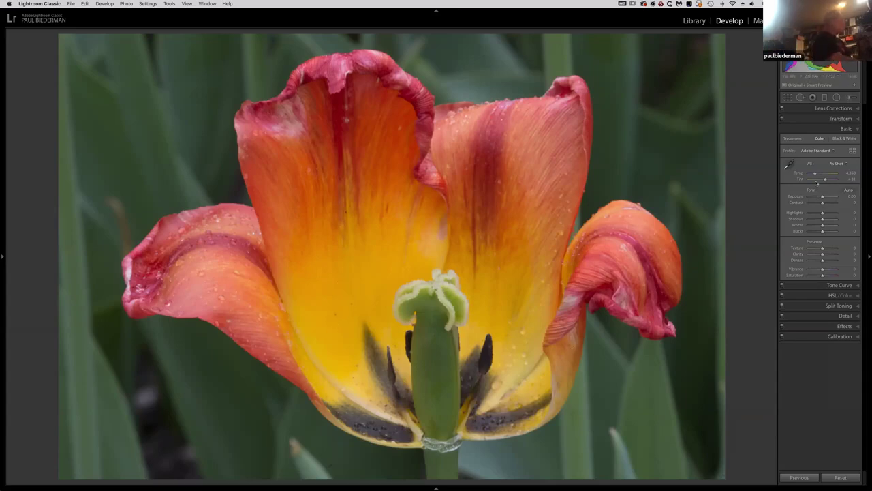
left_click(832, 152)
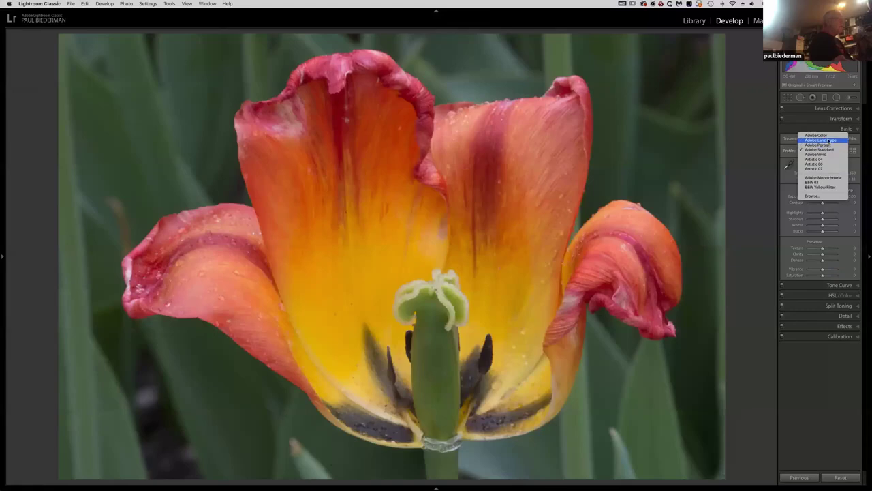
left_click(830, 141)
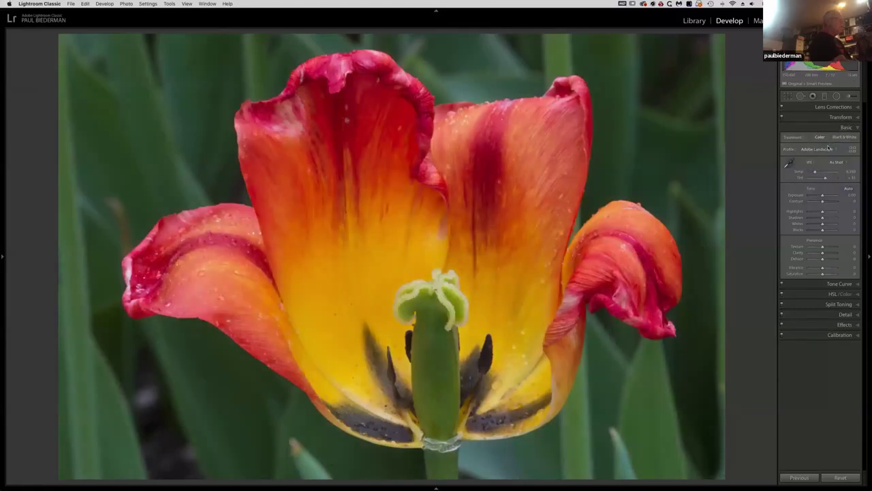
left_click(832, 149)
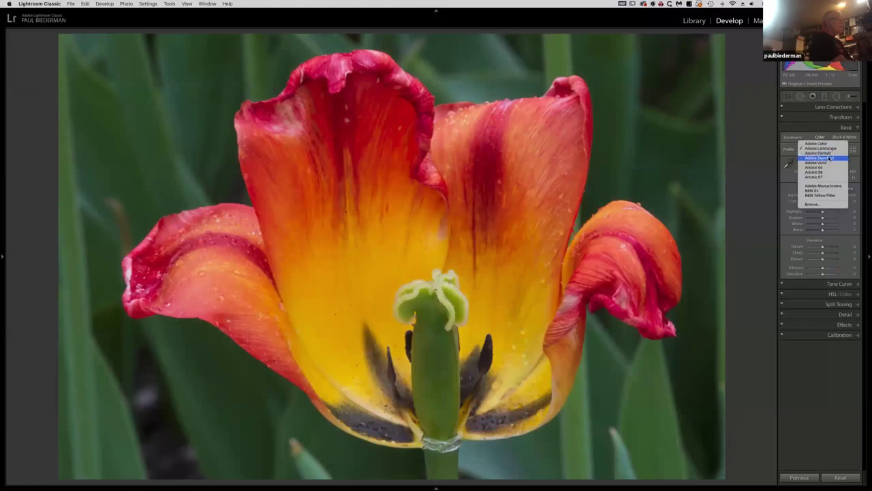
left_click(831, 158)
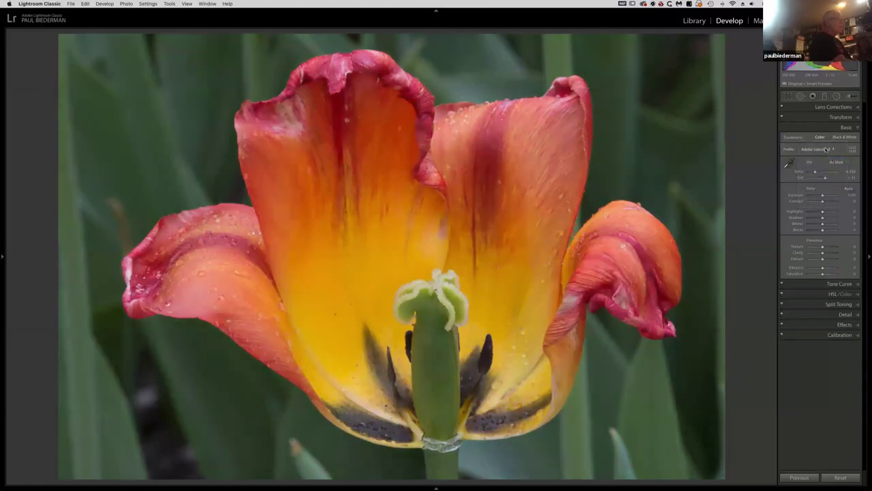
left_click(826, 149)
left_click(822, 139)
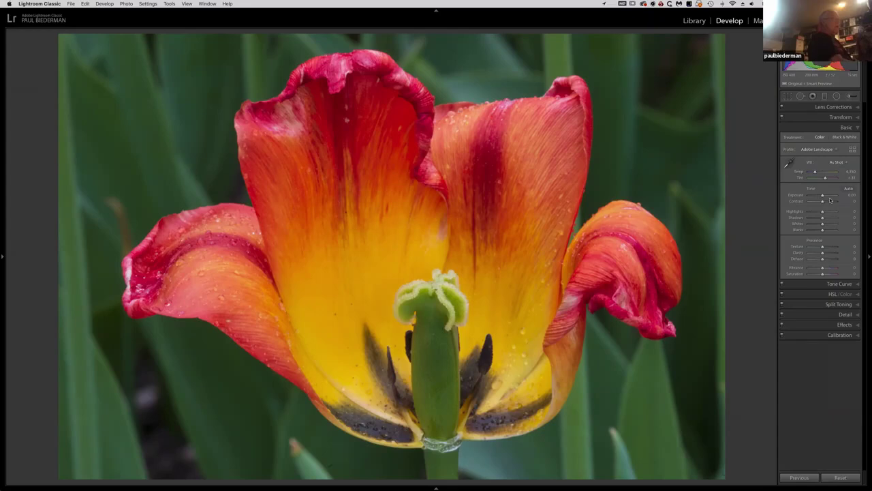
Set the photo's Contrast to -14, Highlights to -62, Shadows to -24 and Whites to +23.
left_click_drag(822, 201, 826, 201)
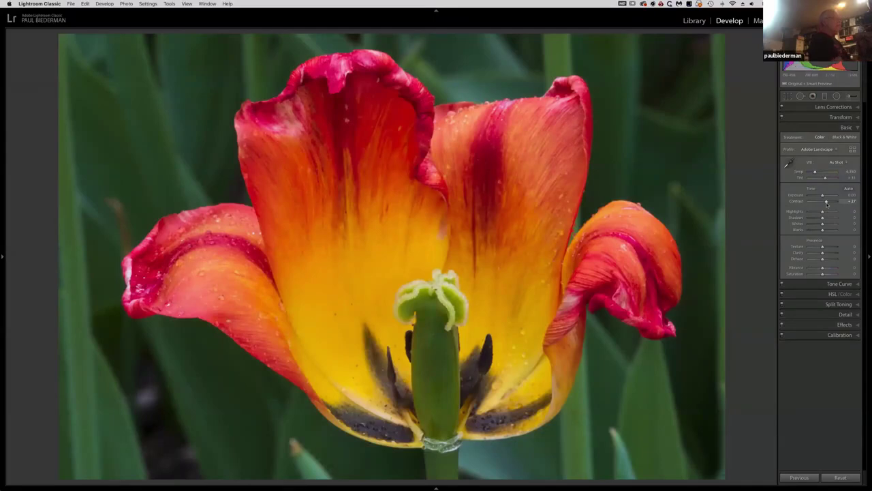
left_click_drag(827, 202, 811, 214)
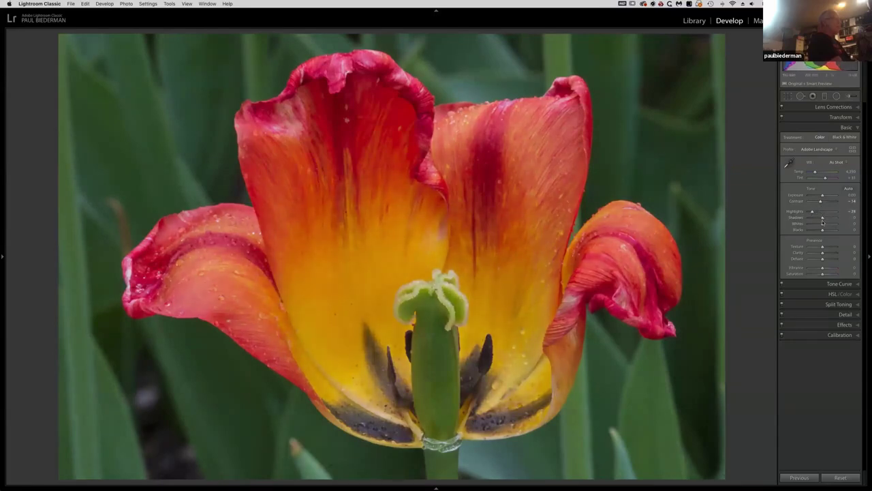
mouse_move(823, 218)
left_mouse_down()
mouse_move(838, 217)
mouse_move(820, 222)
left_mouse_up()
left_click_drag(823, 222, 827, 221)
left_click_drag(825, 224, 826, 225)
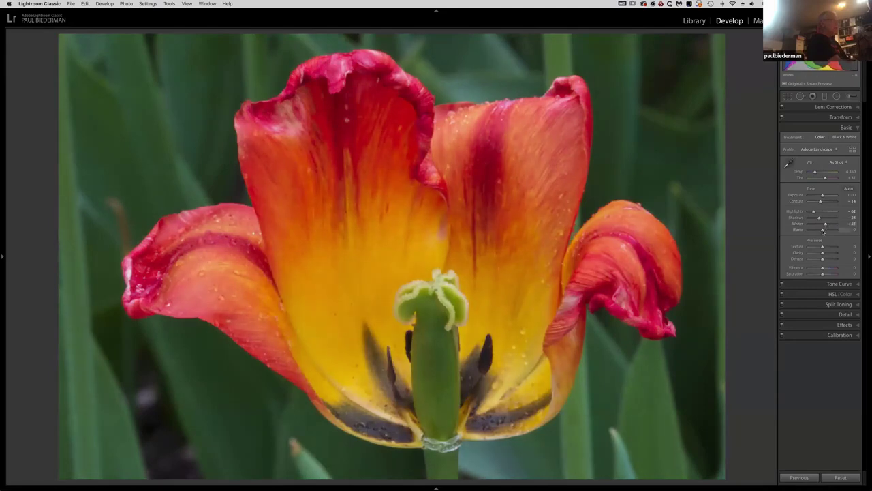
Try a much darker black level on the photo, and settle Blacks at -14.
left_click_drag(821, 231, 813, 232)
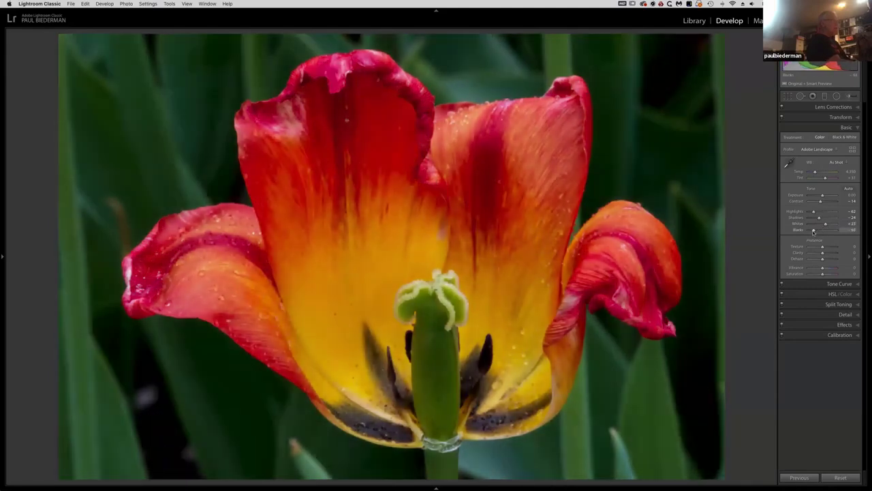
left_click(820, 231)
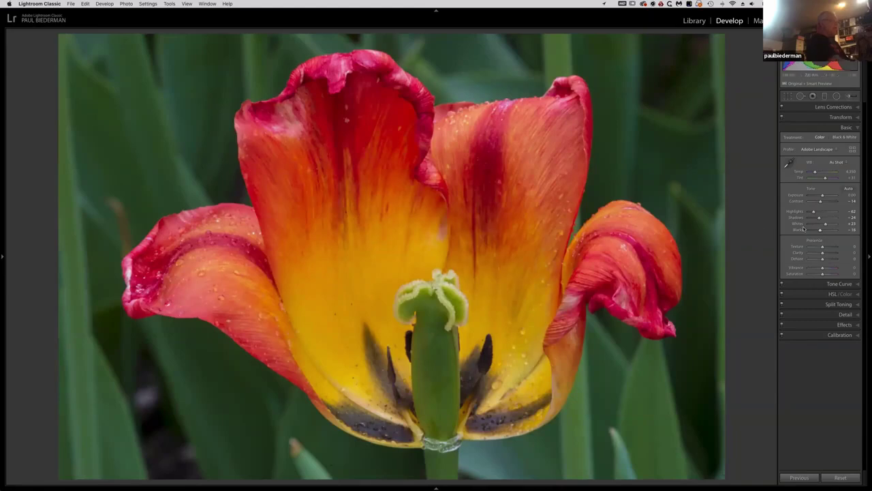
left_click_drag(822, 230, 820, 230)
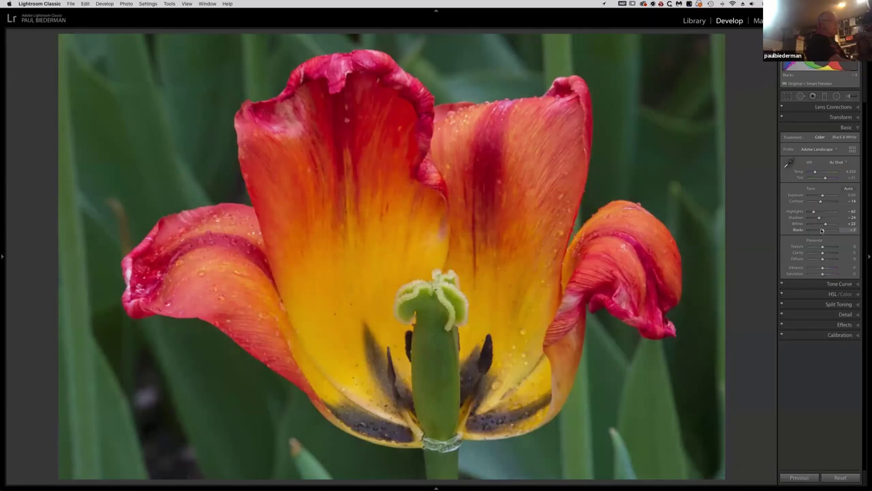
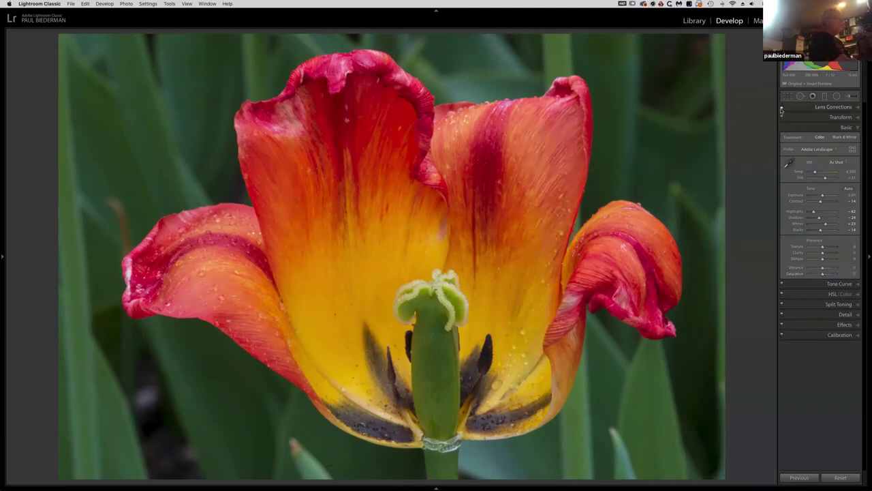
Enable chromatic aberration removal and lens profile corrections for the photo, and look over the Transform settings.
left_click(857, 108)
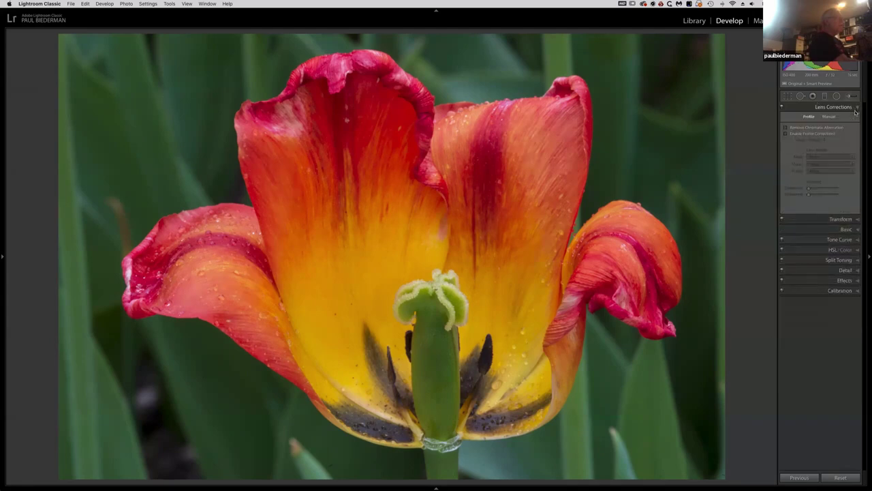
left_click(785, 127)
left_click(786, 133)
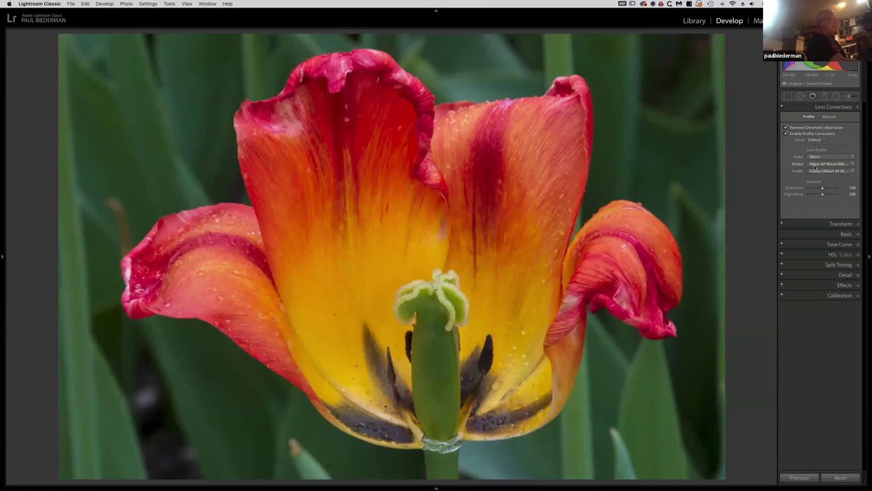
left_click(857, 225)
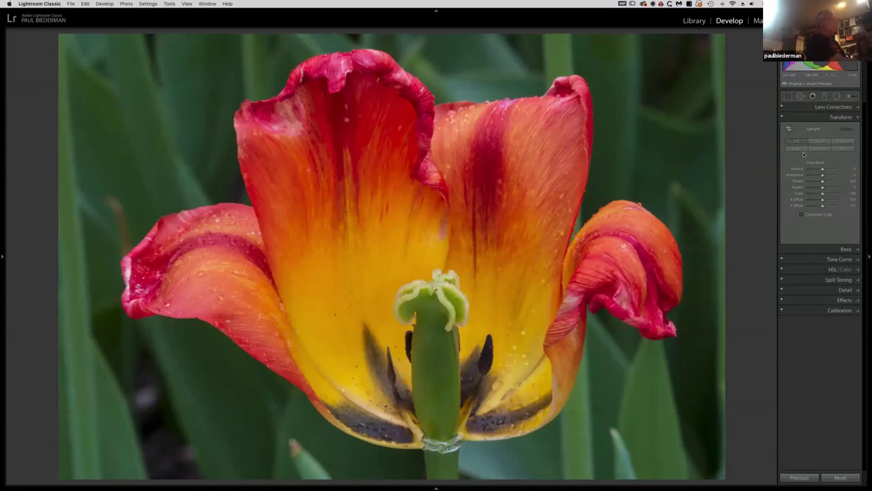
left_click(858, 118)
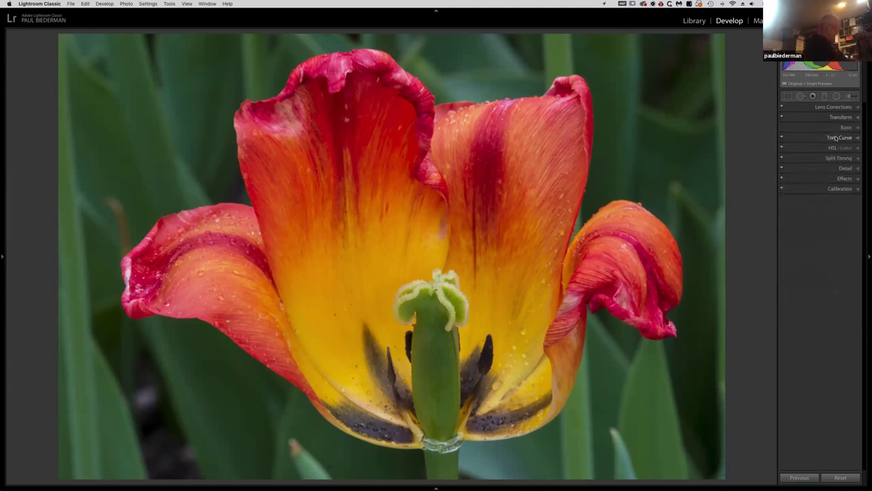
Open the tulip photo in Photoshop, and clear the image area by moving the tools aside and closing the Brushes palette.
key("super+apostrophe")
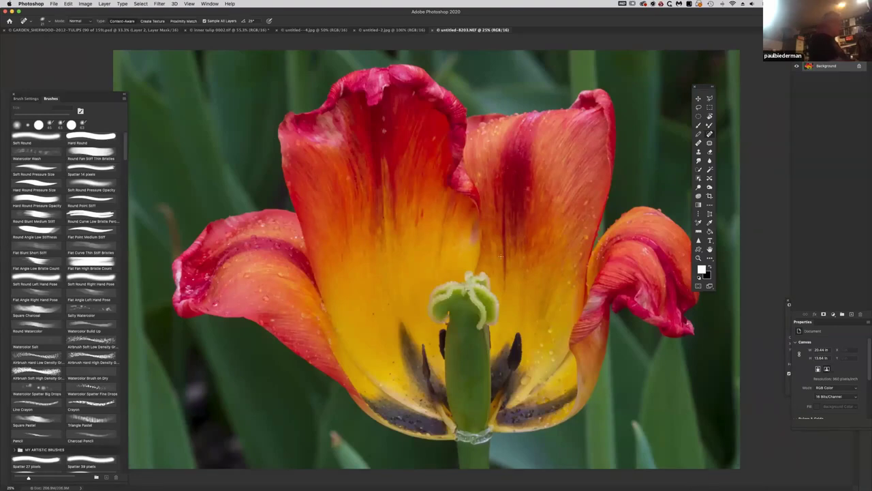
left_click_drag(706, 89, 765, 117)
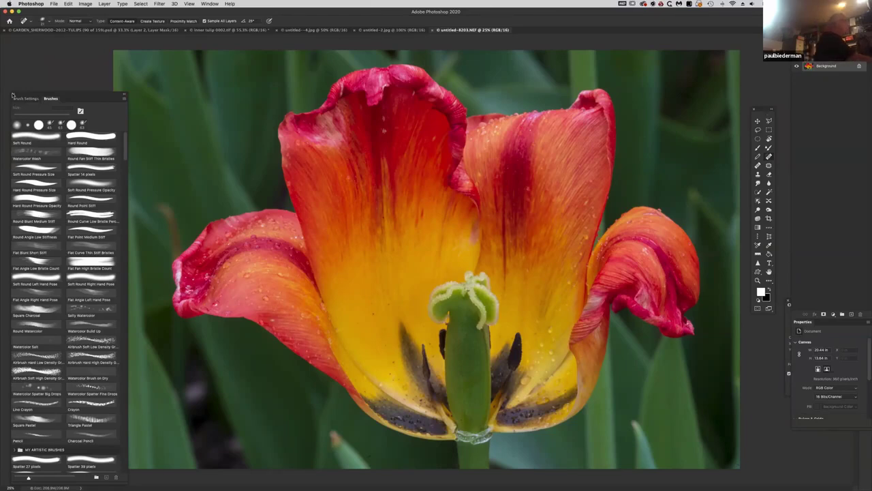
left_click(12, 94)
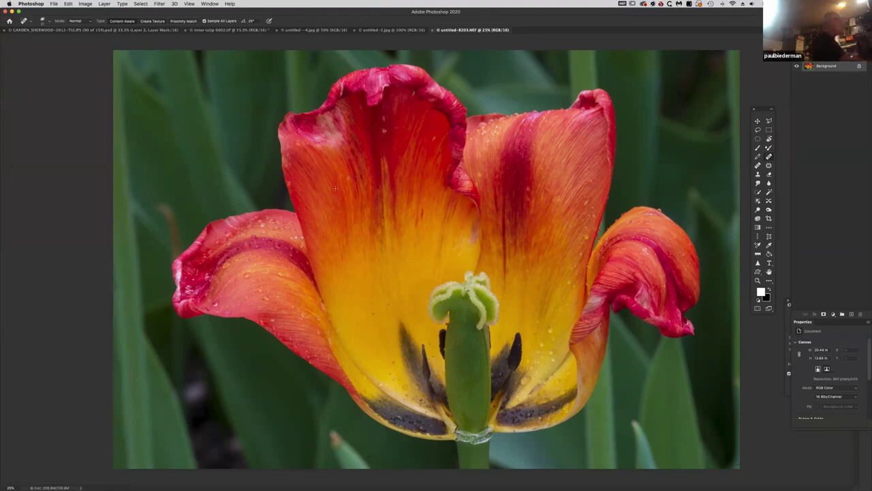
Resize the tulip image to 25 percent of its width and height, and view it at 100% zoom.
left_click(86, 4)
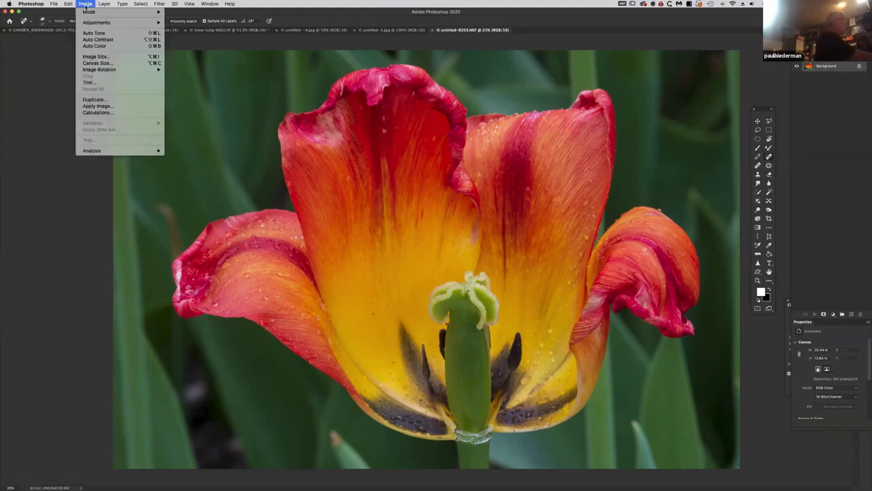
left_click(95, 56)
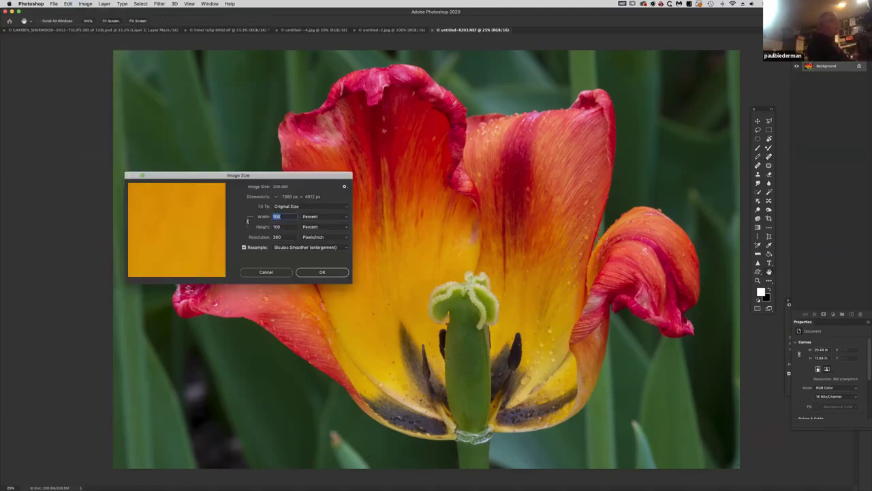
left_click(339, 216)
left_click(335, 230)
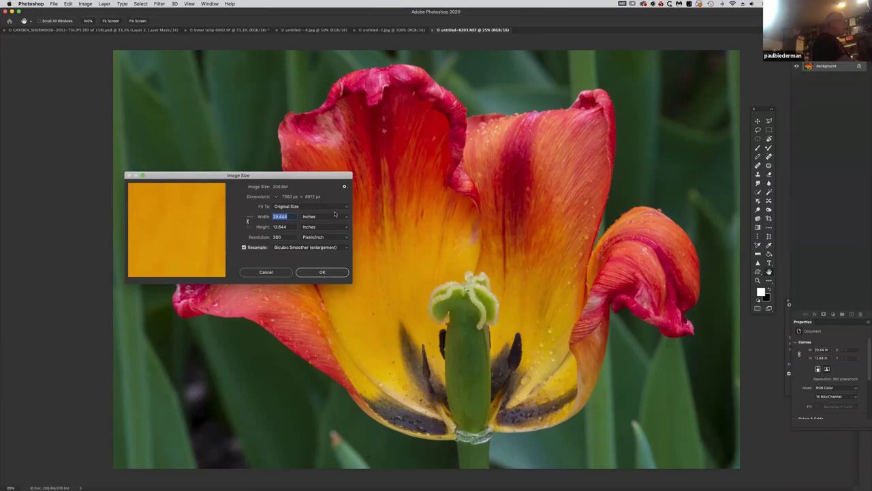
left_click(335, 216)
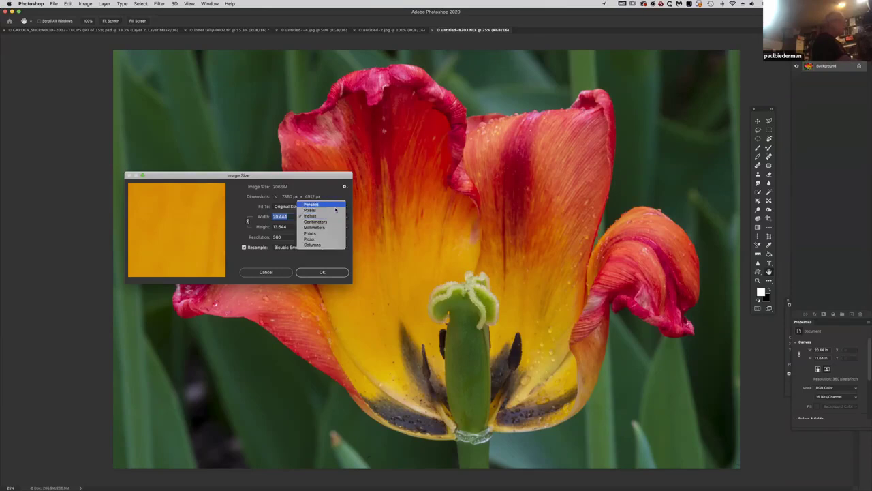
left_click(335, 206)
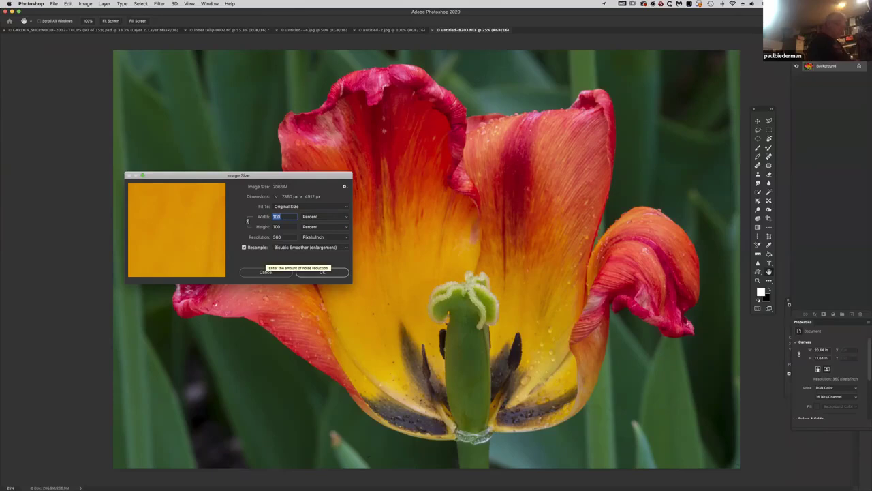
type("25")
key("Return")
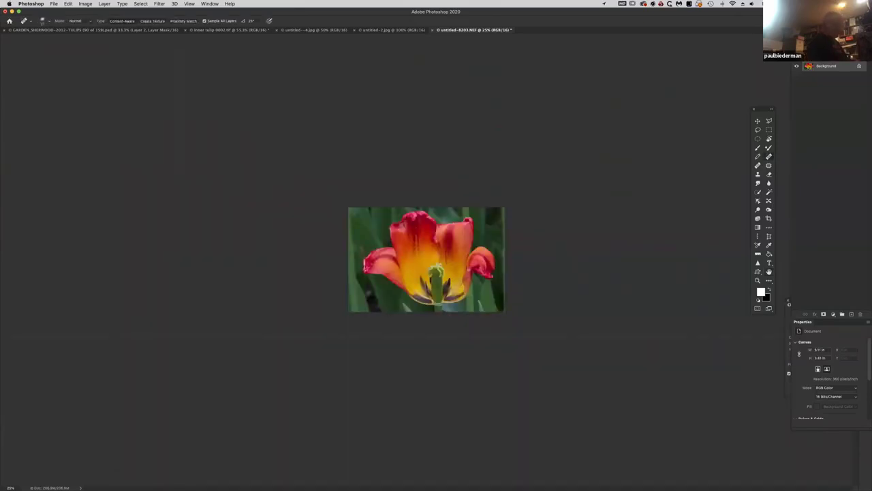
key("super+0")
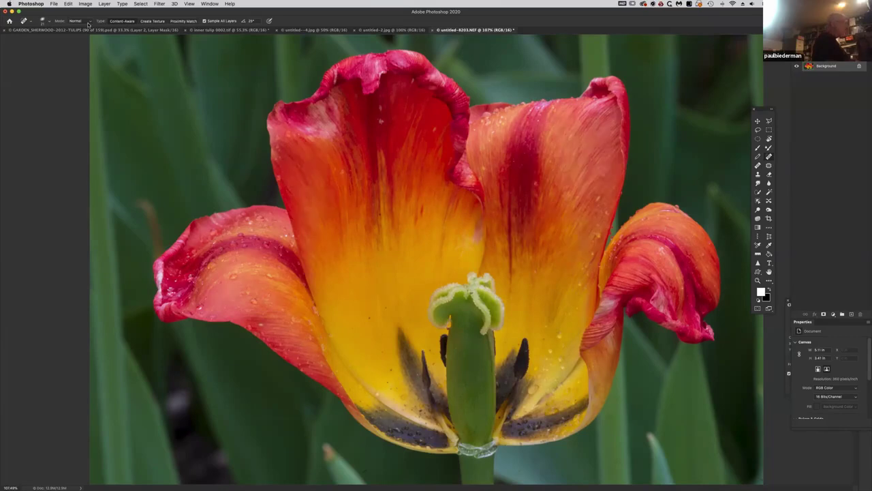
key("super+1")
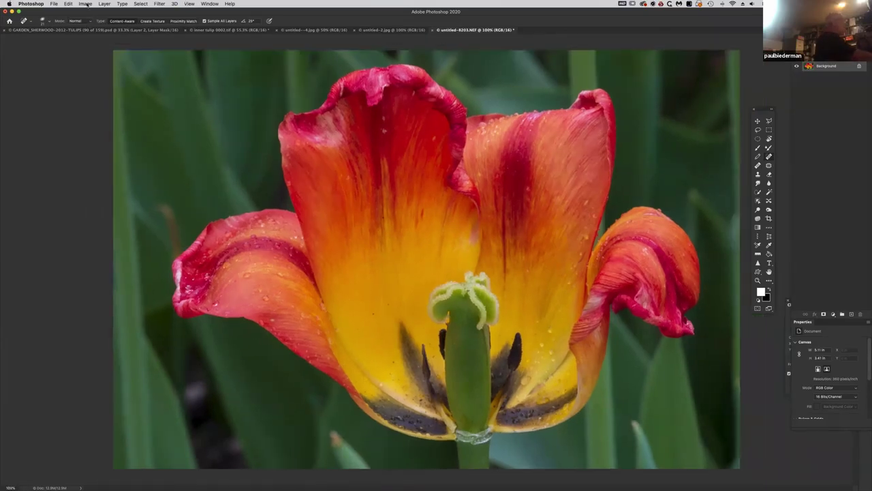
Set up a relative canvas extension of 200 percent in both width and height for the tulip image.
left_click(85, 4)
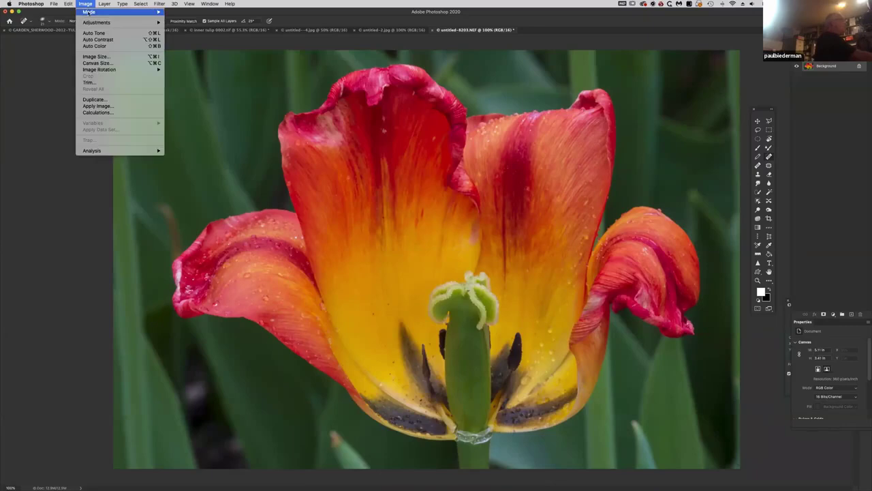
left_click(104, 62)
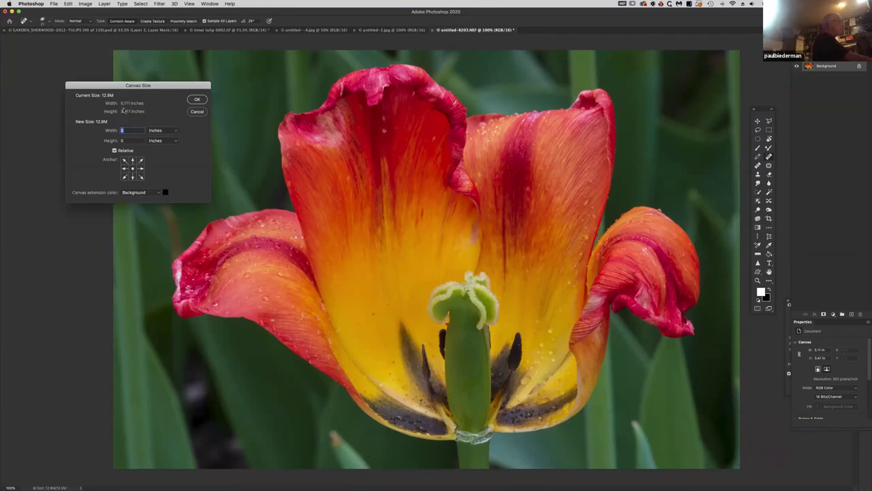
left_click(174, 130)
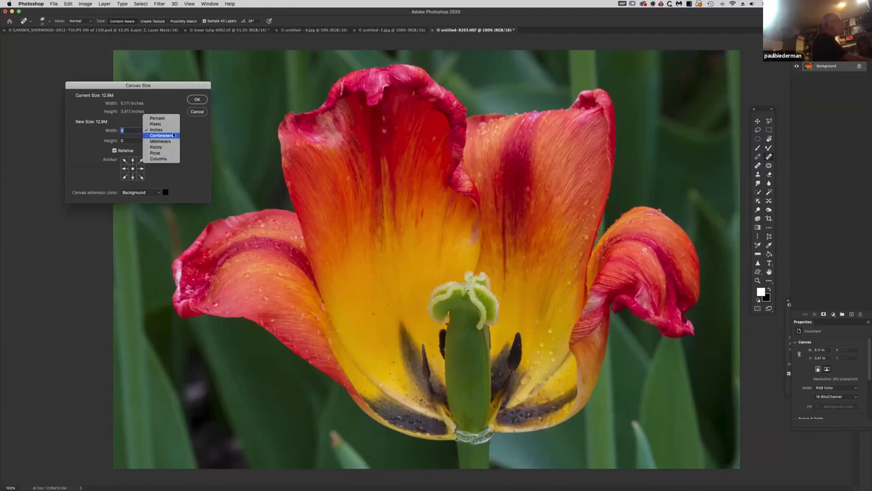
left_click(157, 118)
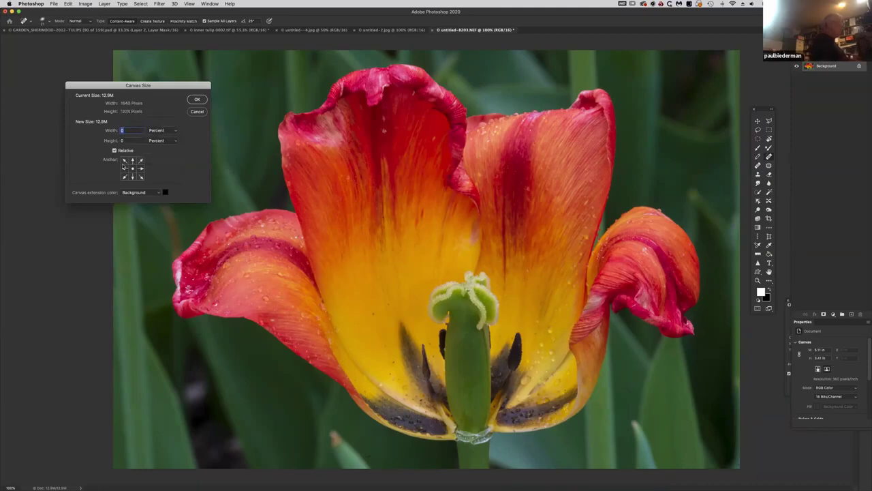
type("200")
key("Tab")
type("200")
Set the canvas extension color to a green sampled from the leaf near the photo's left edge.
left_click(165, 193)
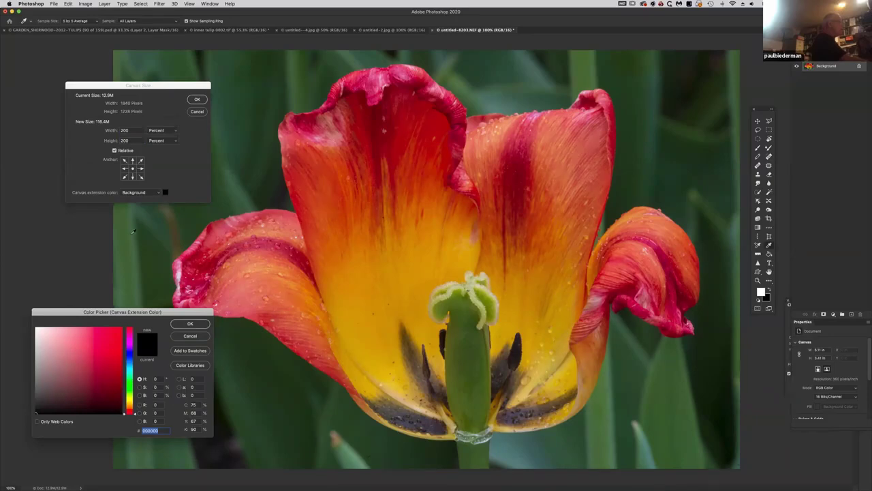
left_click(136, 236)
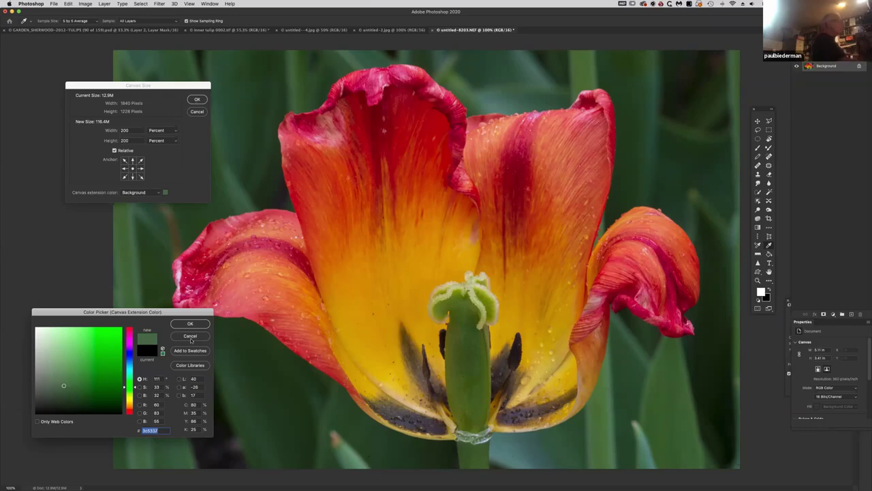
left_click(191, 324)
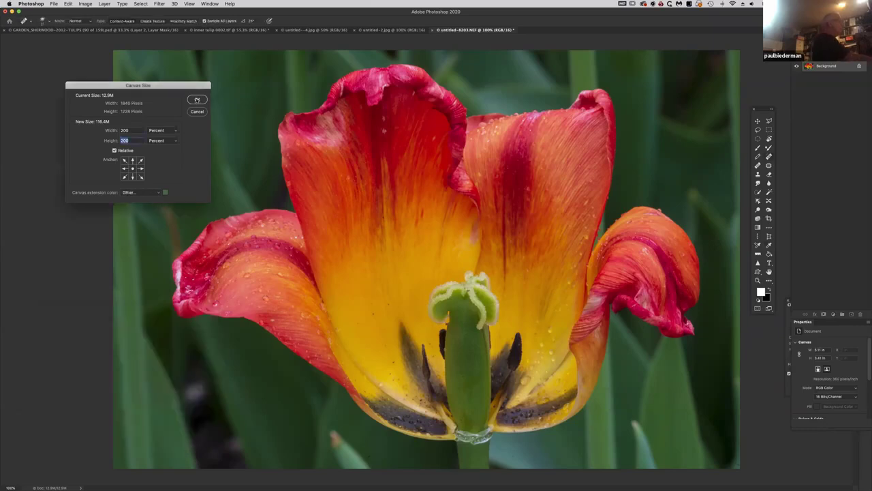
Apply the 200 percent canvas extension, fit the whole image in view, and undo the extension.
left_click(197, 101)
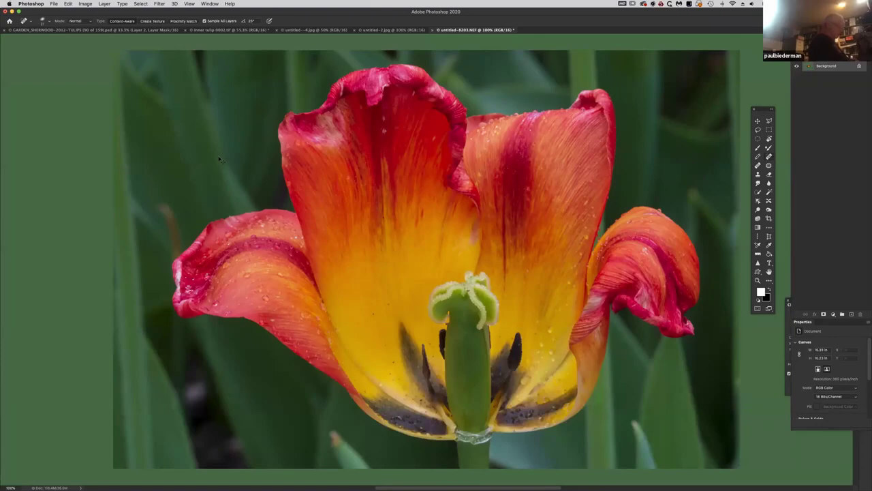
key("super+0")
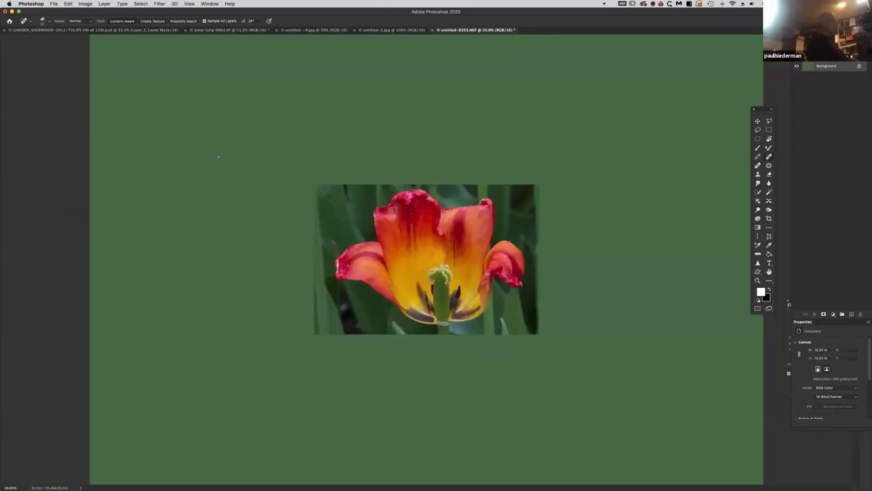
key("super+z")
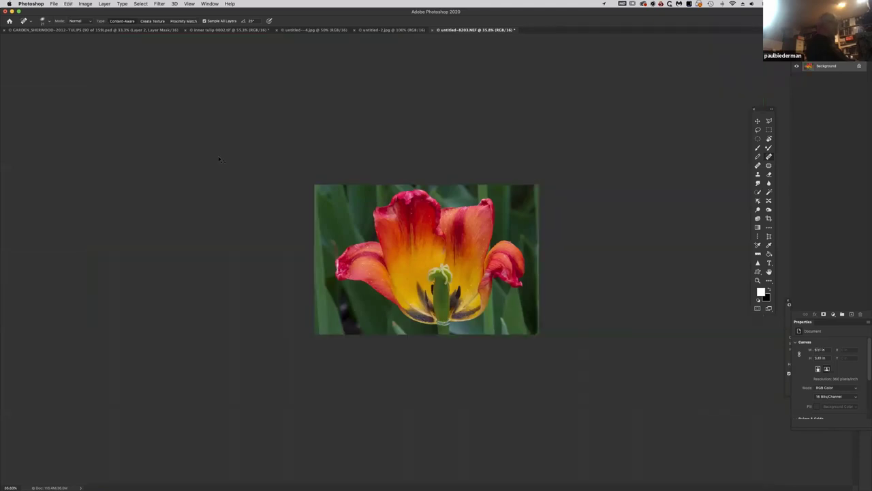
Set the canvas to an absolute size of 10 inches wide by 8 inches high, keeping the green extension color.
left_click(86, 4)
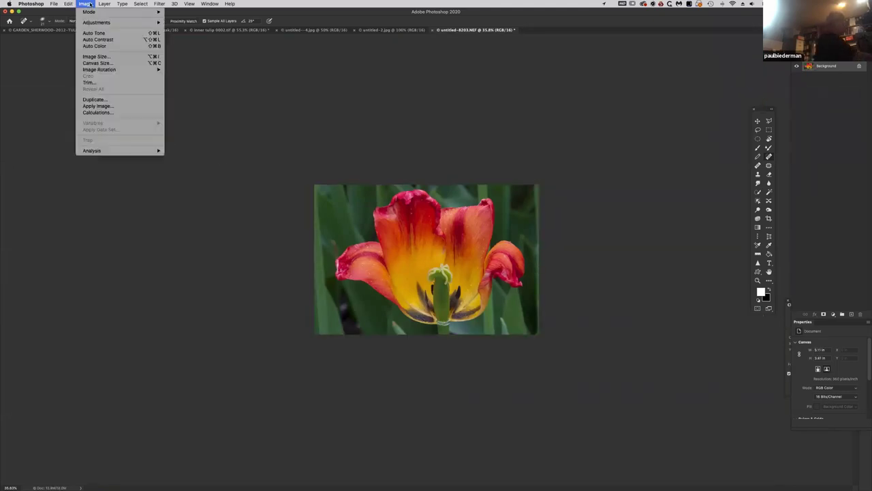
left_click(103, 64)
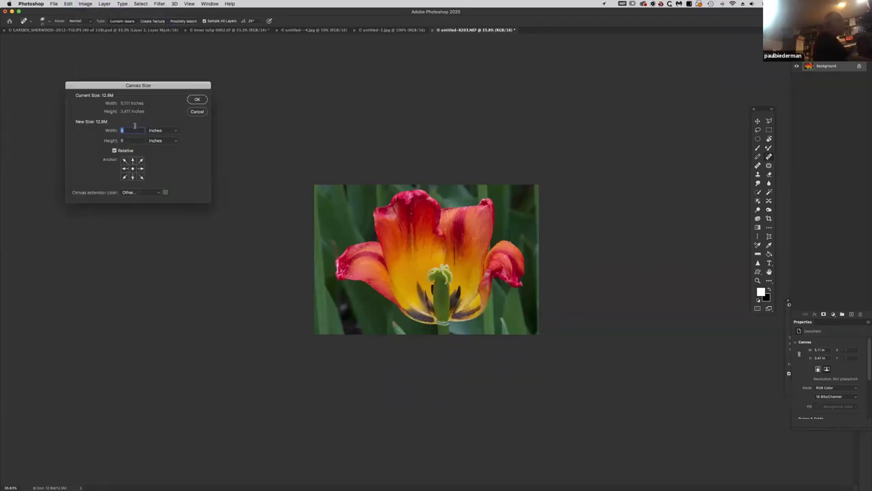
left_click(115, 150)
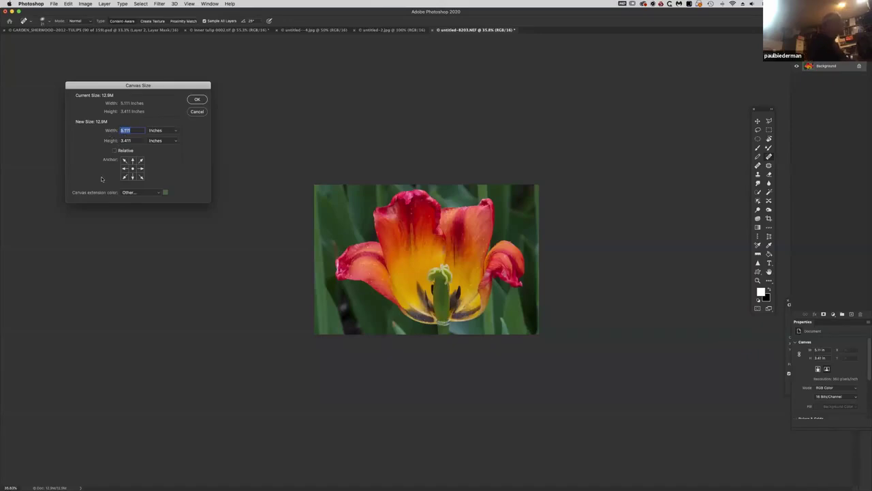
type("10")
key("Tab")
type("8")
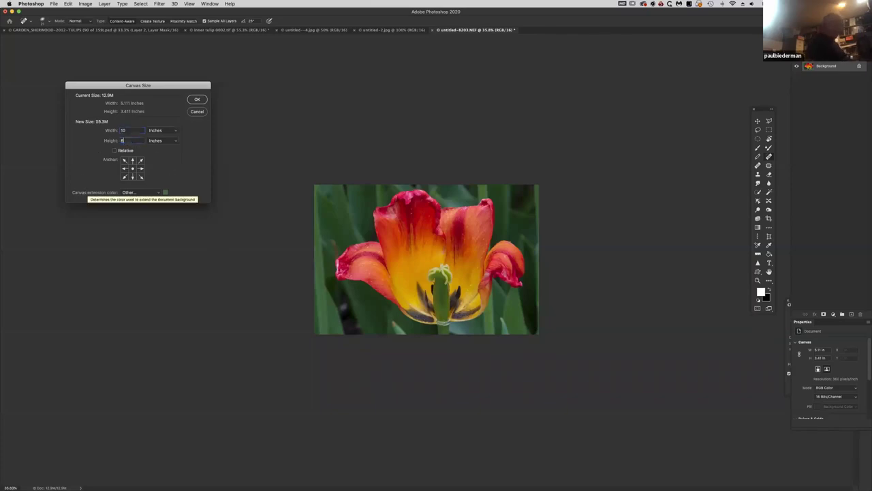
key("Return")
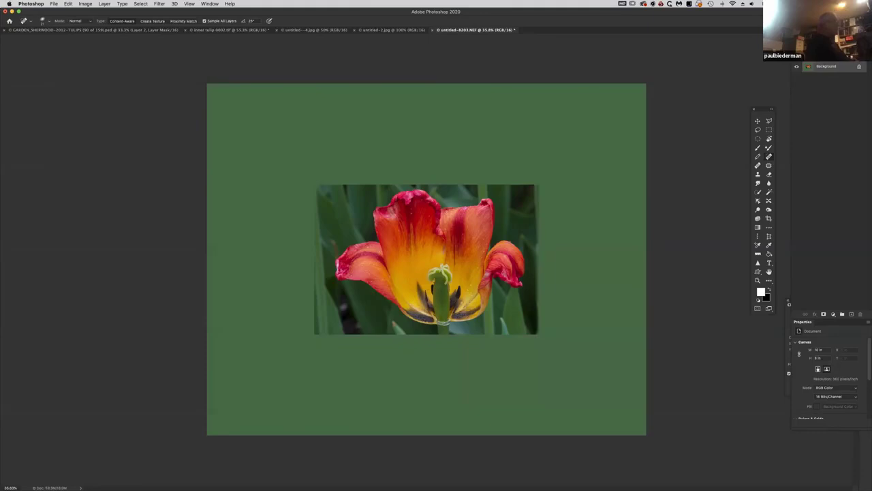
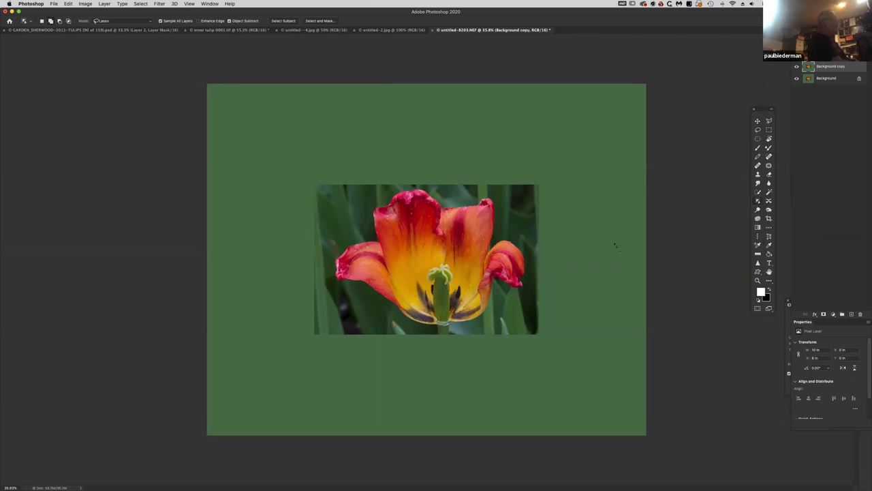
Select the tulip flower by loosely outlining it with the Object Selection tool in Lasso mode.
left_click(136, 22)
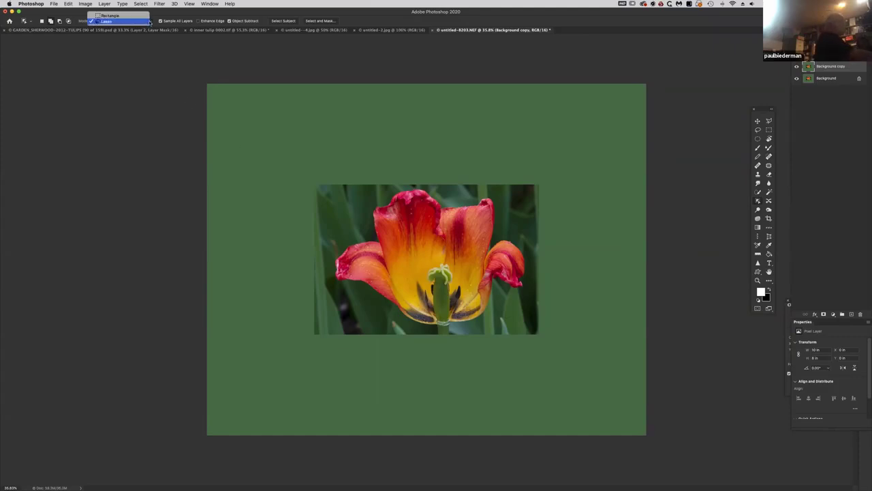
left_click(148, 22)
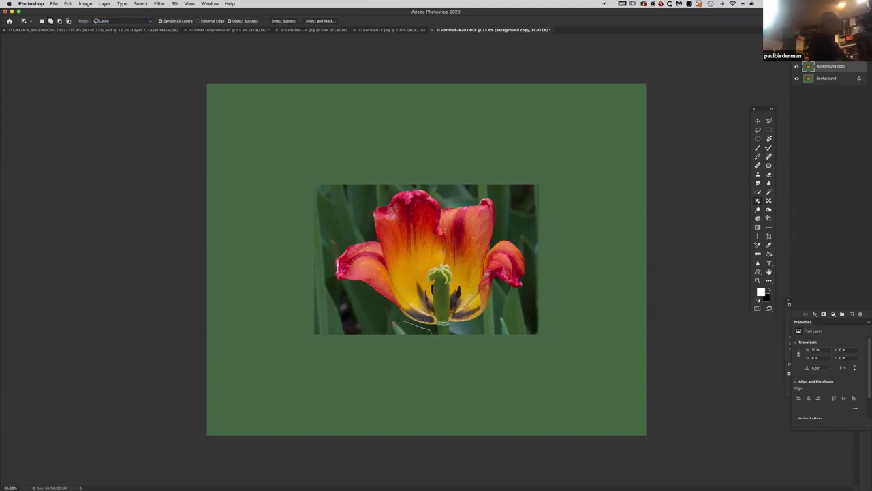
left_click_drag(345, 291, 334, 281)
mouse_move(369, 237)
left_mouse_down()
mouse_move(388, 192)
mouse_move(415, 186)
mouse_move(447, 202)
mouse_move(491, 190)
mouse_move(498, 198)
mouse_move(499, 225)
mouse_move(528, 257)
mouse_move(524, 296)
mouse_move(500, 289)
mouse_move(491, 313)
mouse_move(454, 336)
mouse_move(429, 332)
left_mouse_up()
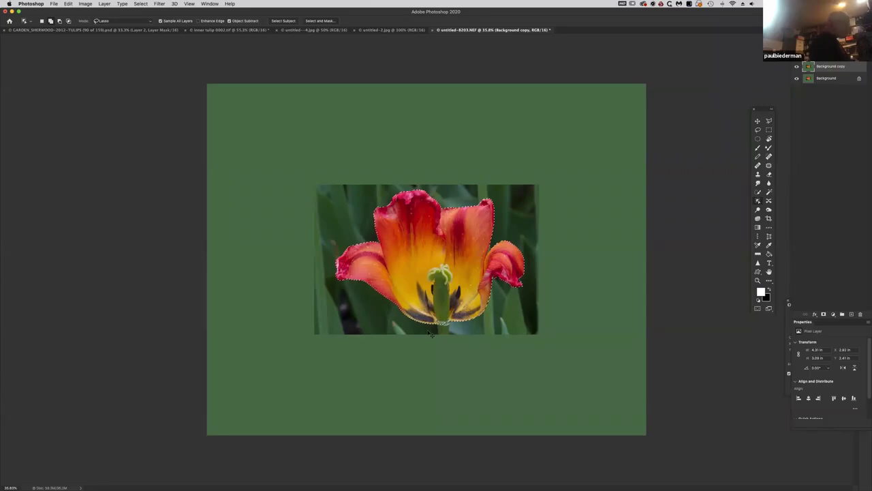
At 100% zoom, add the stem to the tulip selection and try to correct the gap between the right-hand petals.
key("super+equal")
key("super+equal")
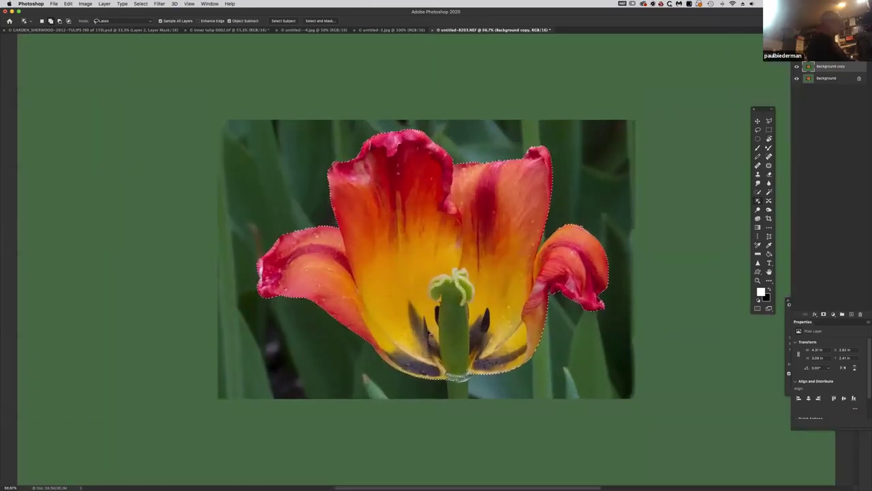
key("super+equal")
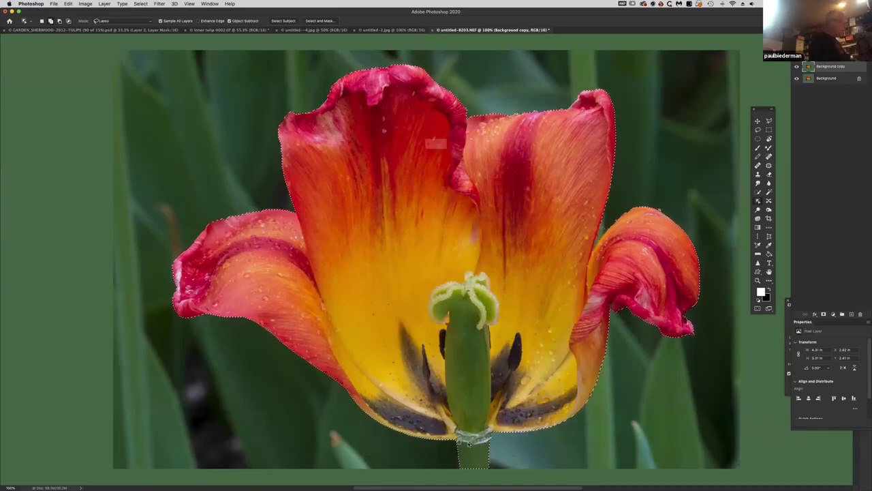
left_click(489, 164)
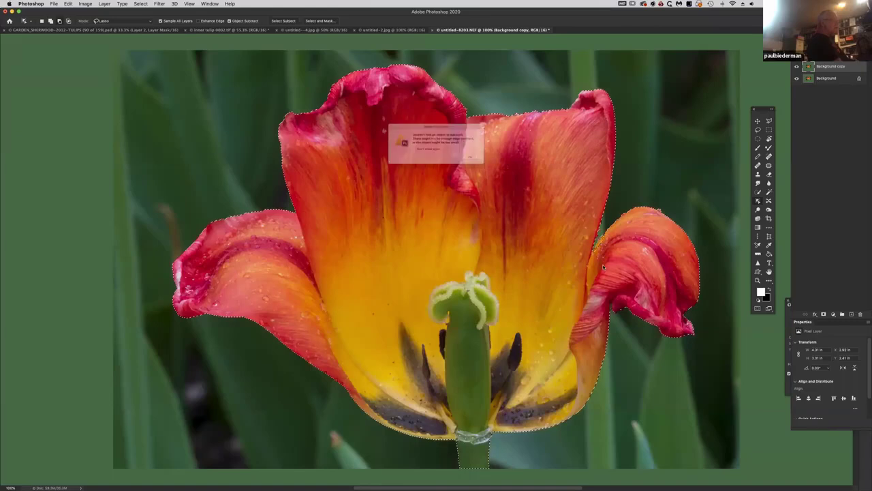
left_click(488, 165)
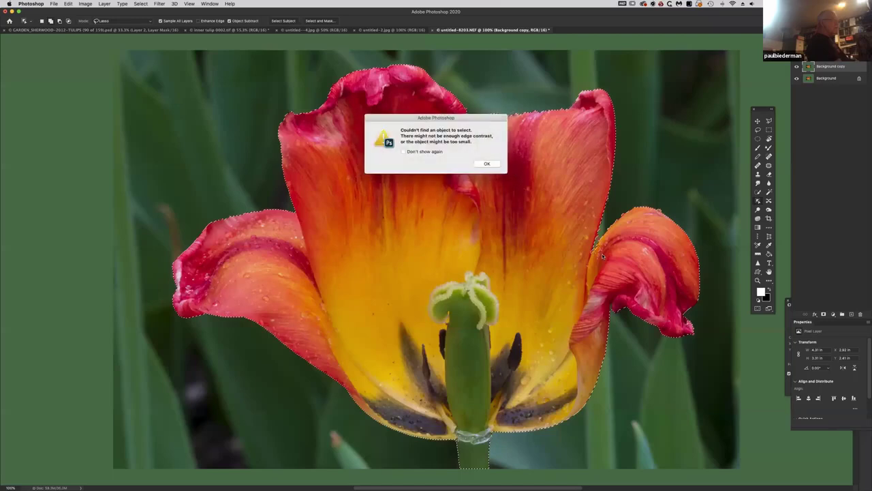
left_click(492, 164)
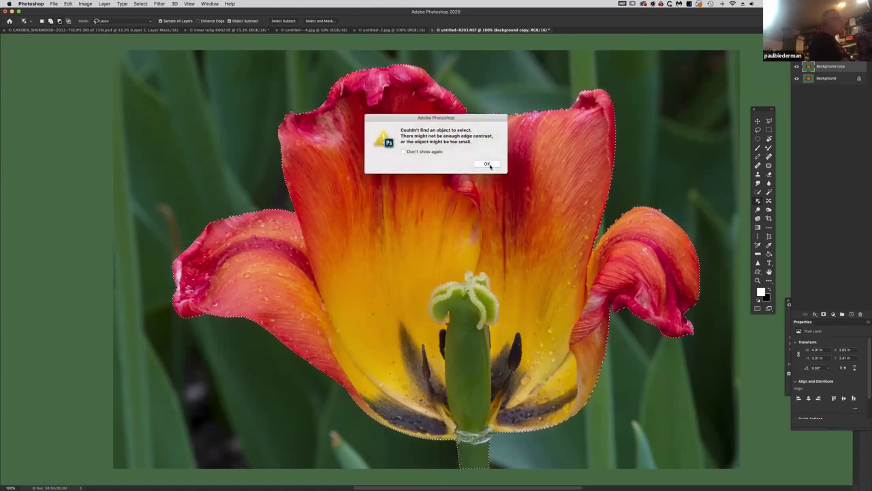
left_click(486, 164)
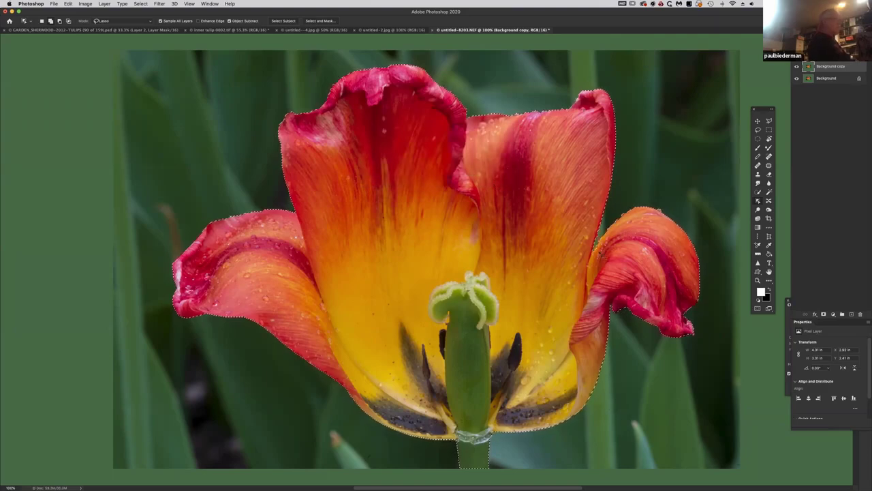
Switch to the Lasso tool and examine the selection edge around the right-hand petals at 300% zoom.
key("l")
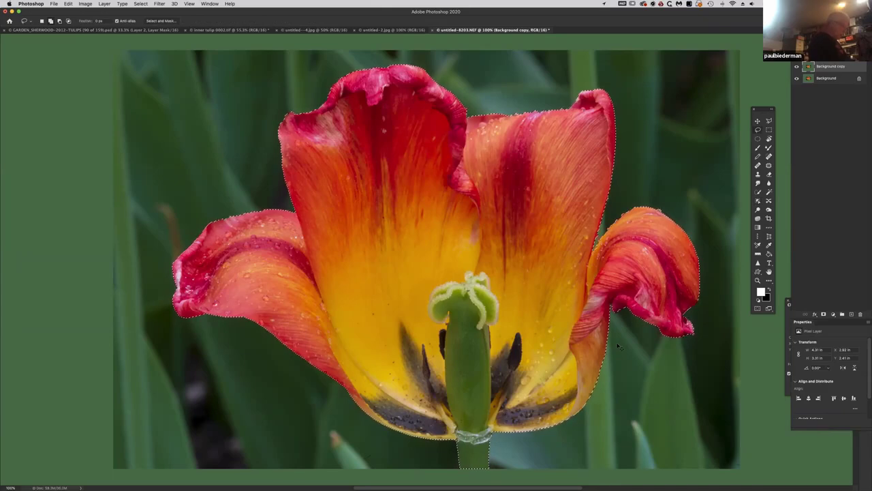
key("super+equal")
key("super+equal")
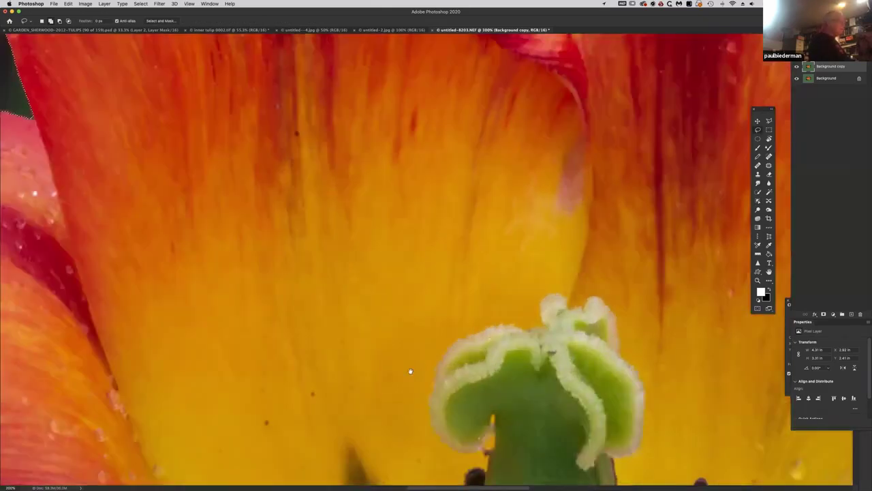
scroll(410, 371, "right", 10)
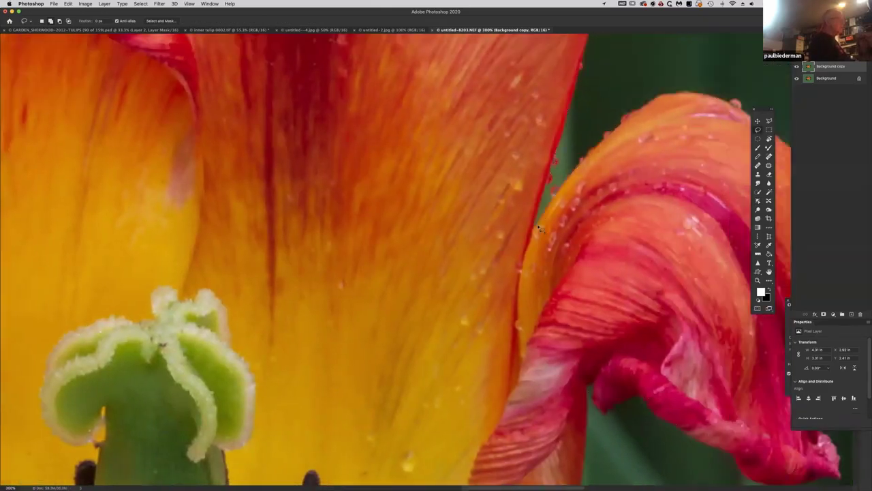
scroll(538, 228, "right", 2)
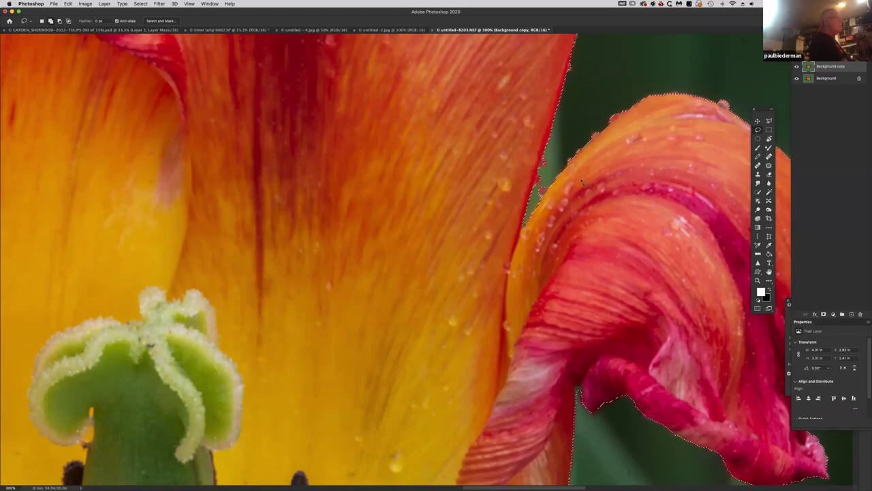
left_click(555, 203)
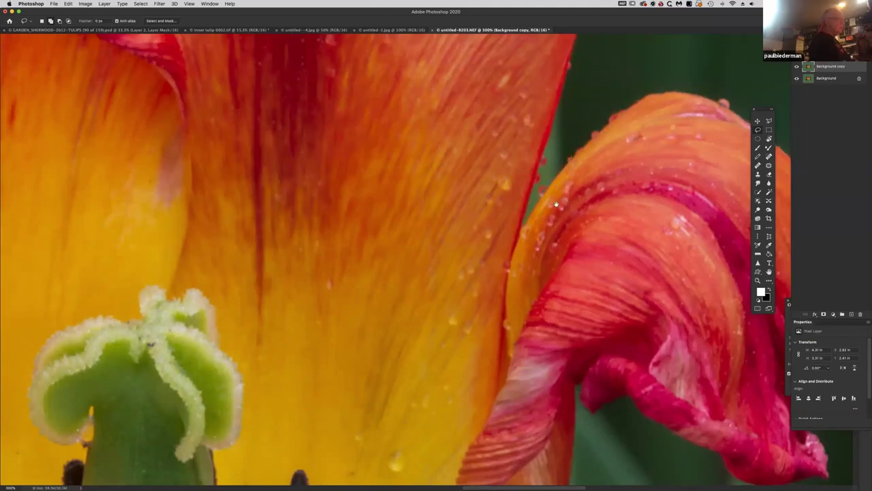
key("super+z")
scroll(556, 203, "down", 5)
scroll(556, 204, "right", 3)
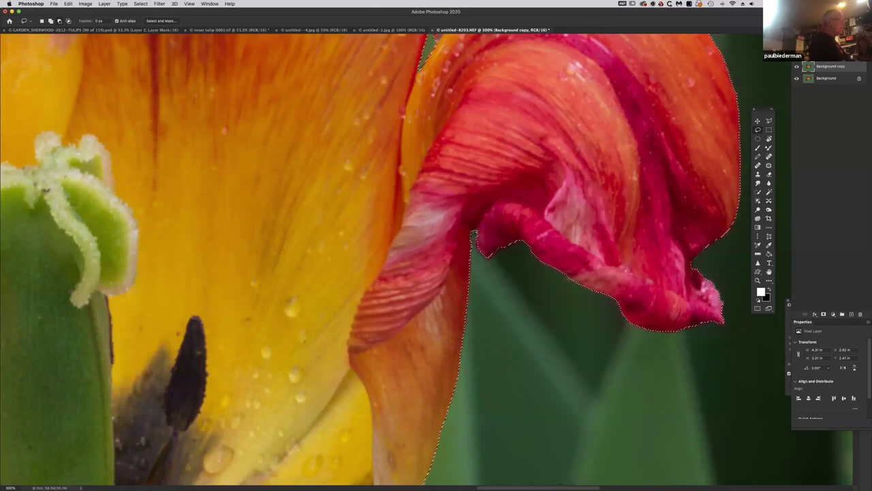
Try freehand lasso strokes over the background leaves below the right-hand petals, and undo them.
left_click(628, 343)
key("cmd+z")
scroll(627, 343, "down", 5)
left_click(636, 278)
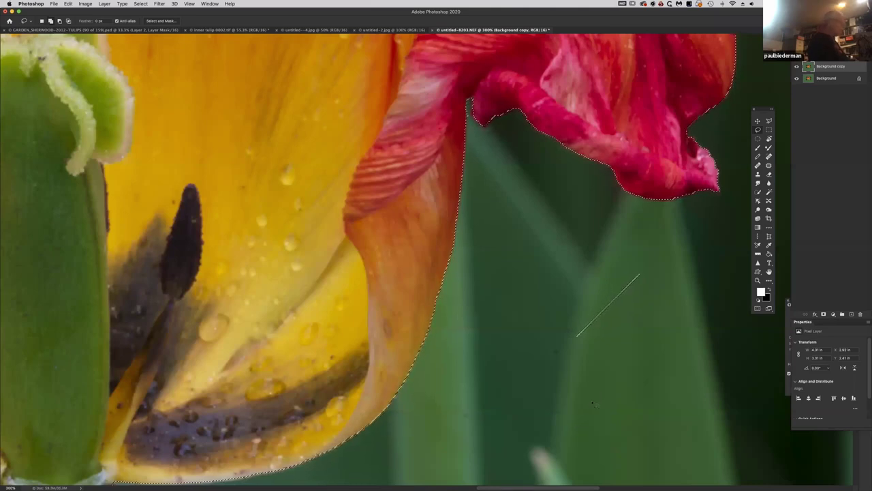
mouse_move(639, 274)
left_mouse_down()
mouse_move(586, 326)
mouse_move(600, 349)
left_mouse_up()
key("super+z")
Clear the tulip selection, examine the flower's base and stem, and restore the selection.
key("super+d")
left_click_drag(548, 327, 578, 300)
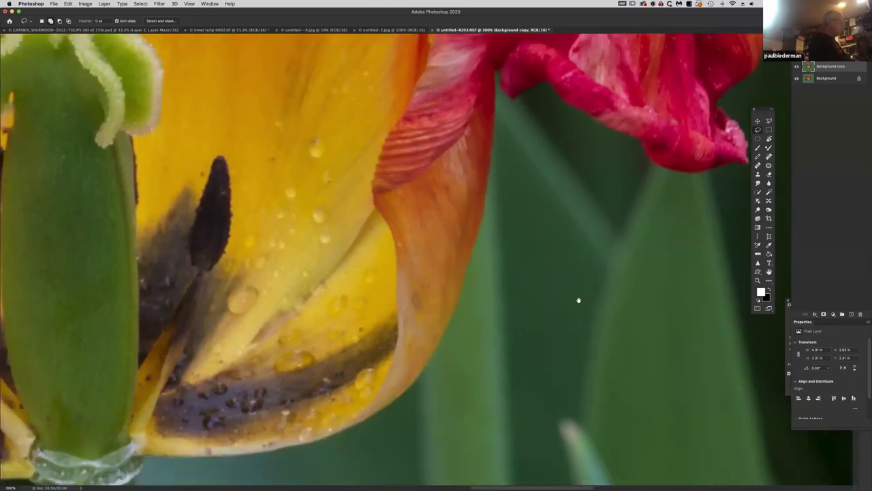
scroll(578, 300, "down", 5)
scroll(579, 300, "left", 5)
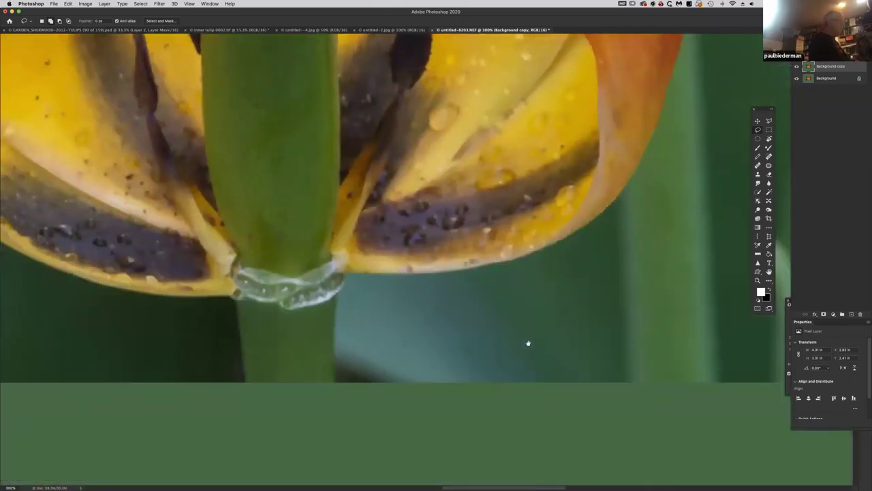
scroll(528, 343, "left", 2)
key("super+shift+d")
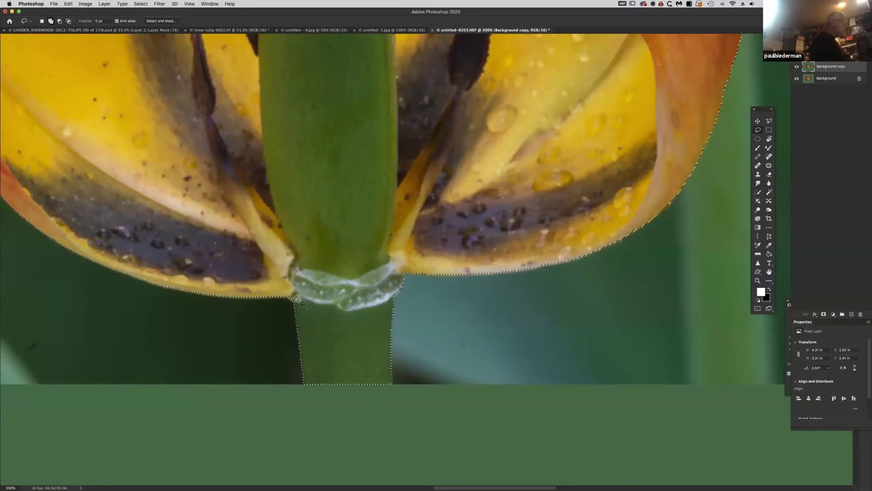
Examine the selection edge around the tulip's base and its left, top and right petals at 300% zoom.
scroll(353, 337, "left", 10)
scroll(353, 337, "up", 2)
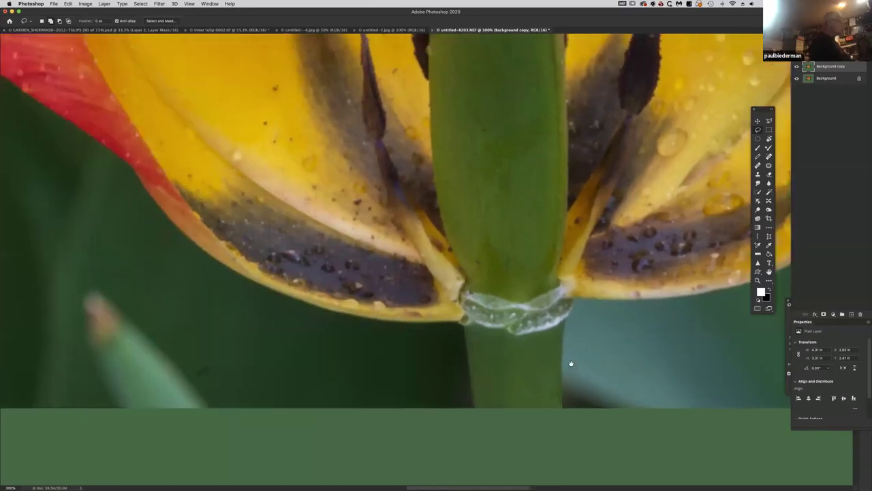
scroll(419, 316, "up", 4)
scroll(420, 316, "left", 10)
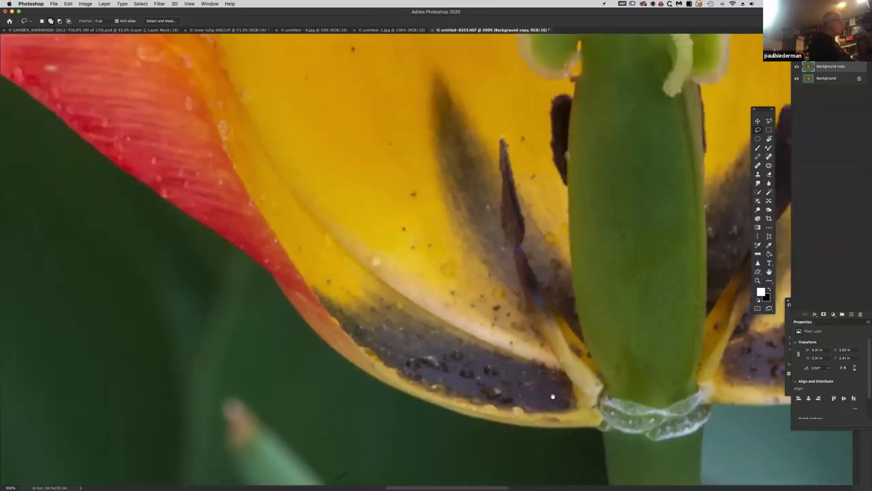
scroll(576, 392, "up", 6)
scroll(576, 392, "left", 10)
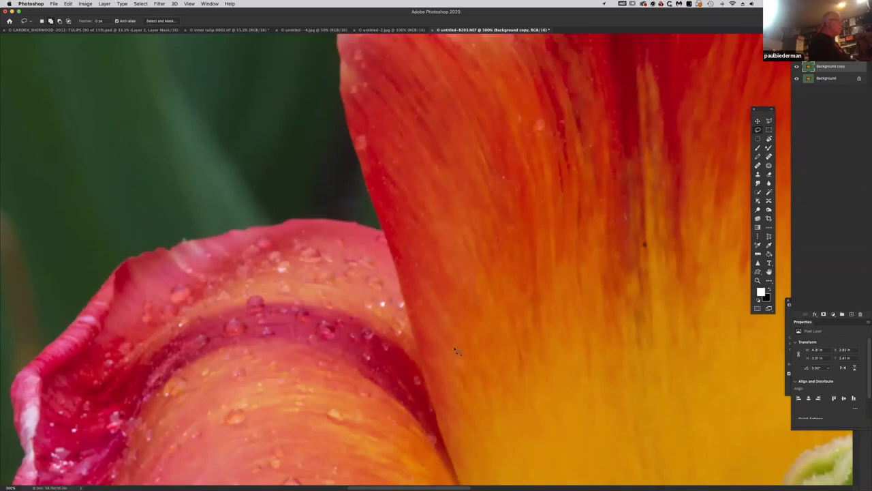
scroll(572, 353, "up", 3)
scroll(571, 353, "right", 3)
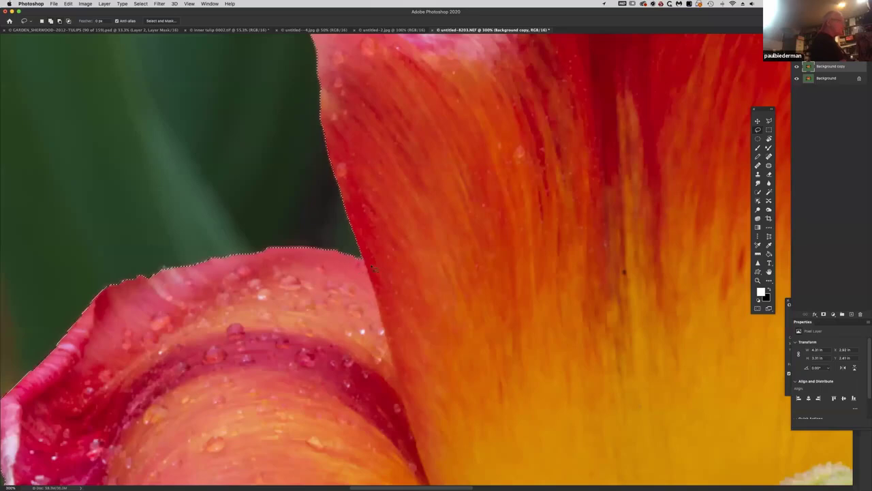
scroll(492, 416, "up", 10)
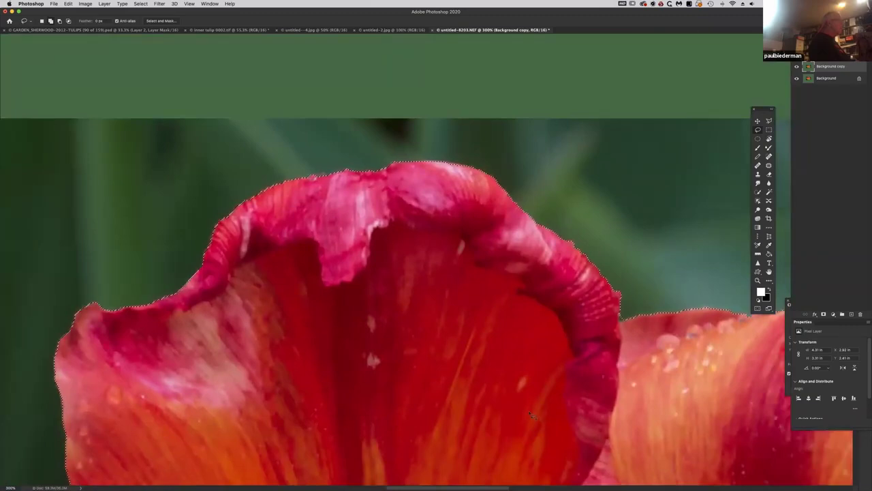
scroll(545, 421, "right", 5)
scroll(545, 421, "down", 2)
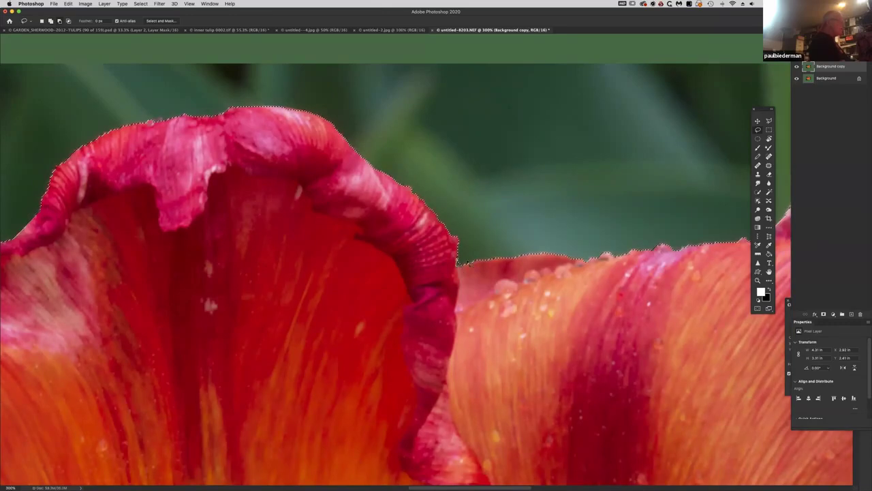
left_click(437, 301)
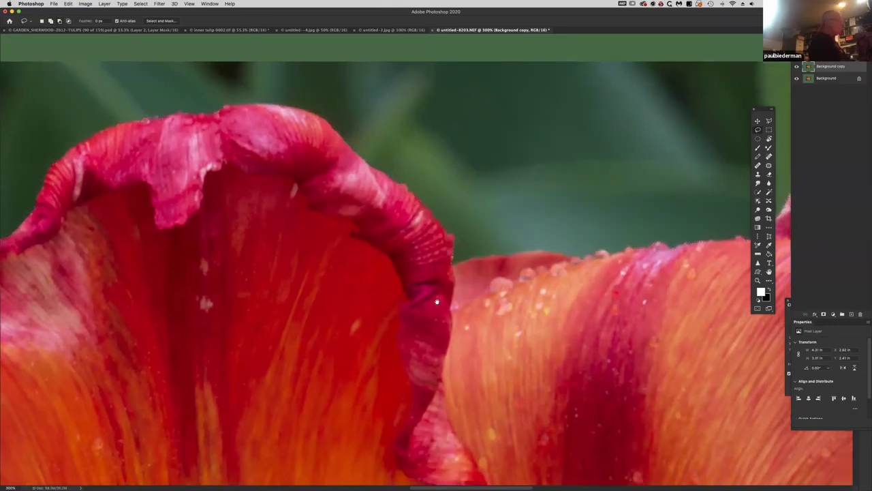
scroll(437, 302, "right", 5)
scroll(437, 301, "down", 2)
key("super+z")
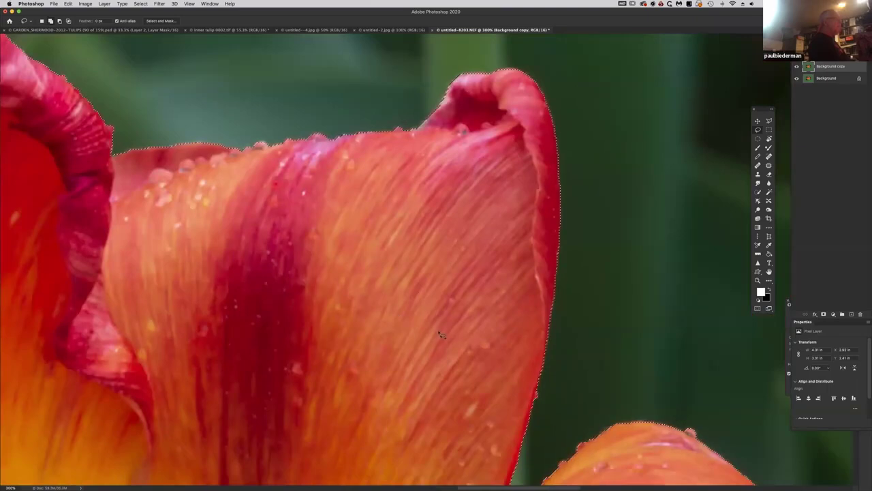
Copy the selected tulip and stem to a new layer, and hide the Background copy and Background layers.
key("super+h")
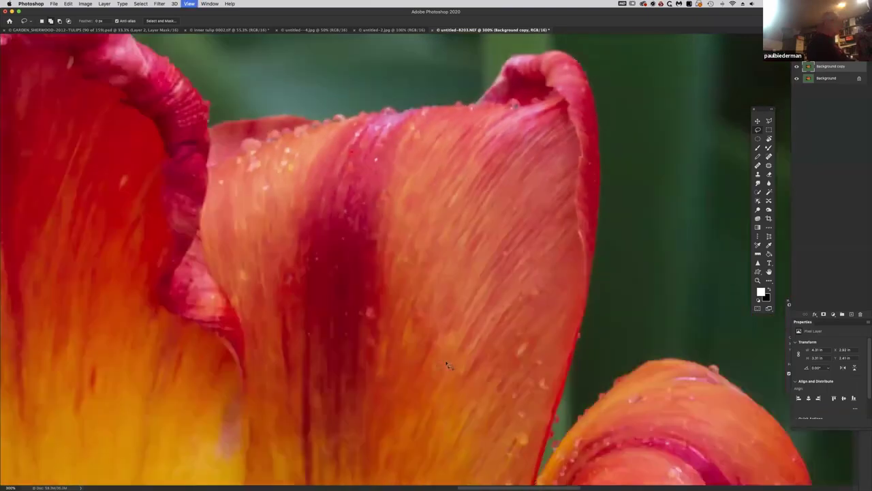
key("super+0")
key("super+h")
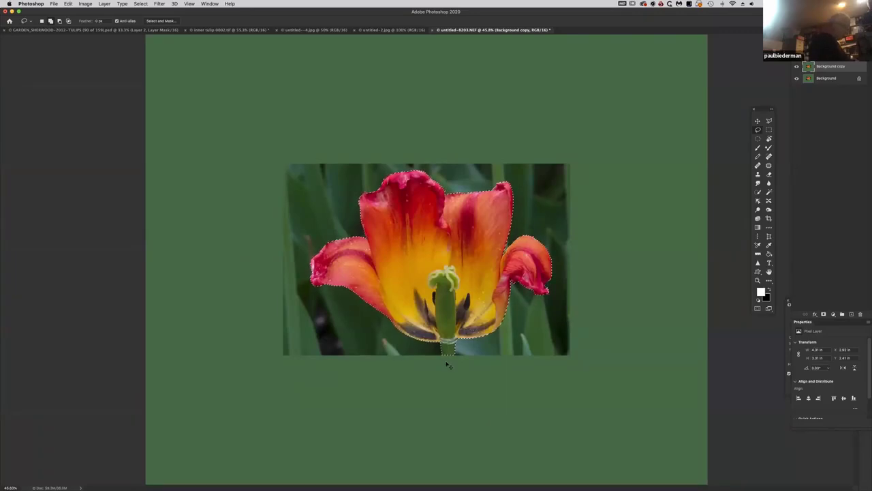
key("super+j")
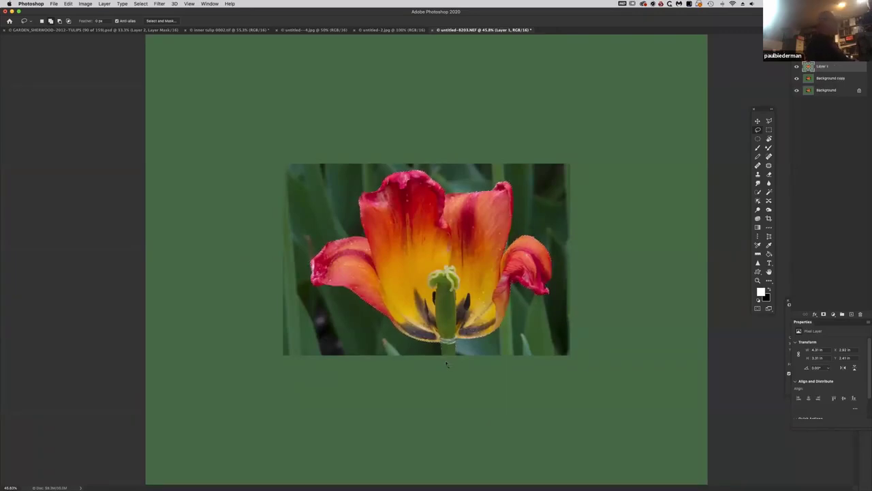
left_click_drag(797, 79, 796, 101)
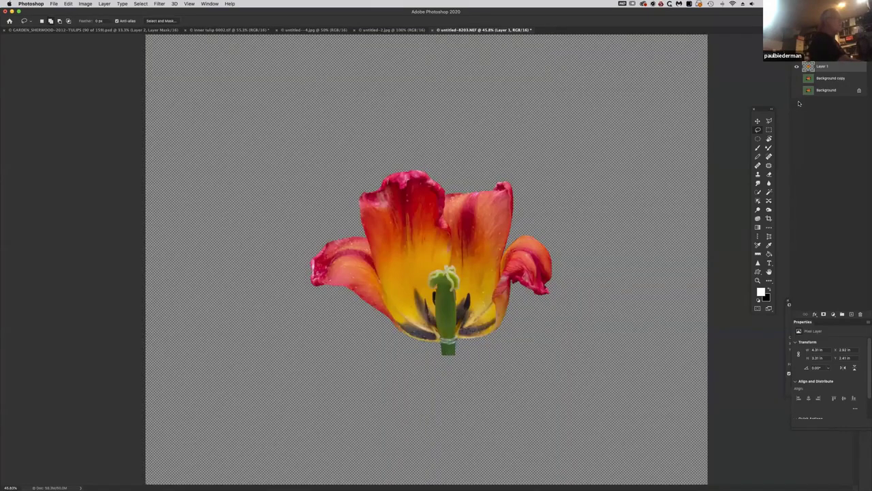
left_click(851, 79)
left_click(834, 315)
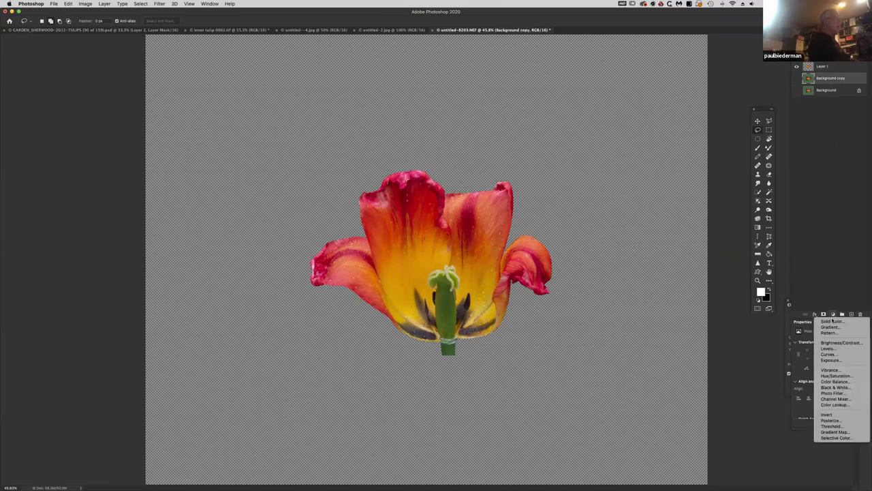
left_click(831, 321)
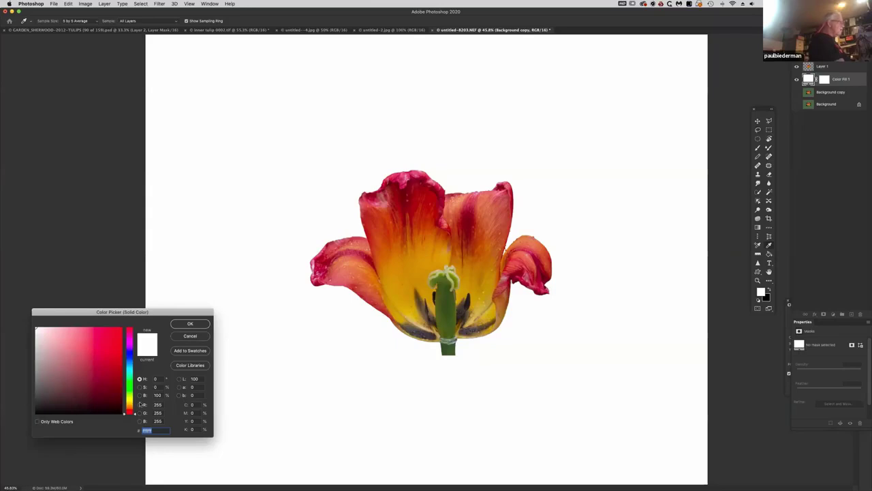
left_click(117, 408)
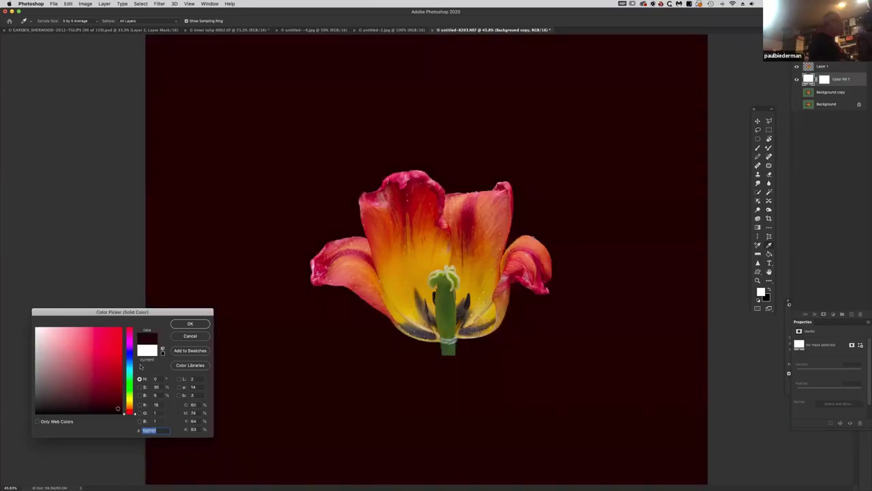
left_click(191, 336)
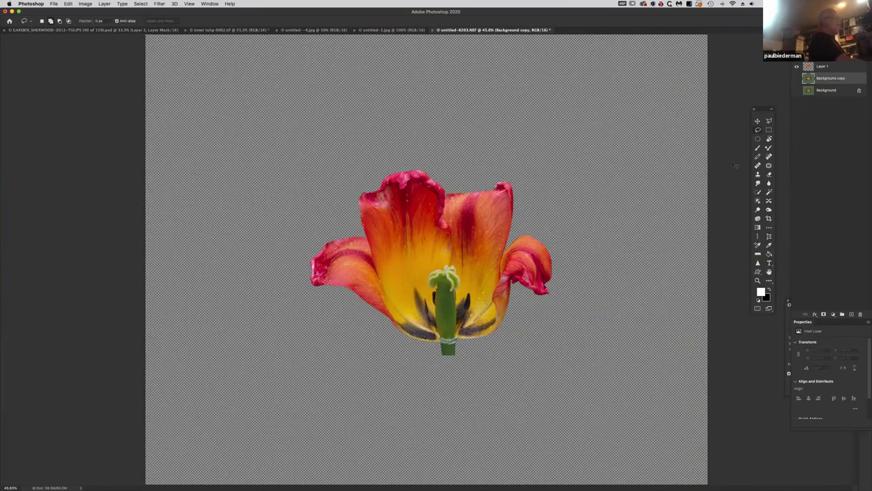
Show the Background copy and Background layers again, leaving Background copy active with its layer style unchanged.
left_click(797, 90)
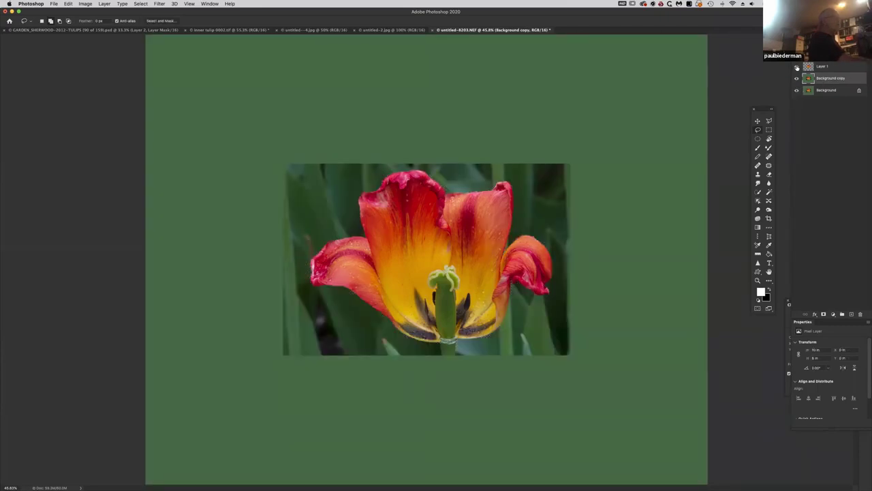
double_click(837, 80)
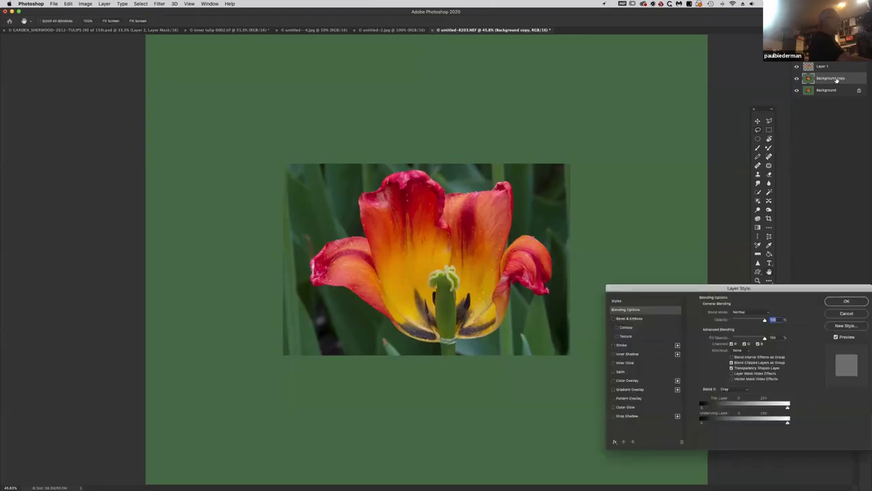
left_click(846, 314)
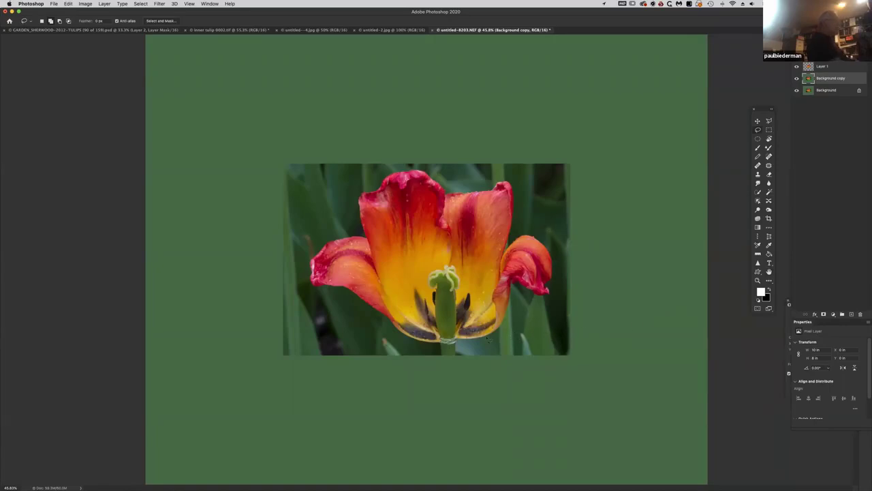
Choose the Brush tool with a larger tip and sample green from the leaves at the photo's lower right.
key("b")
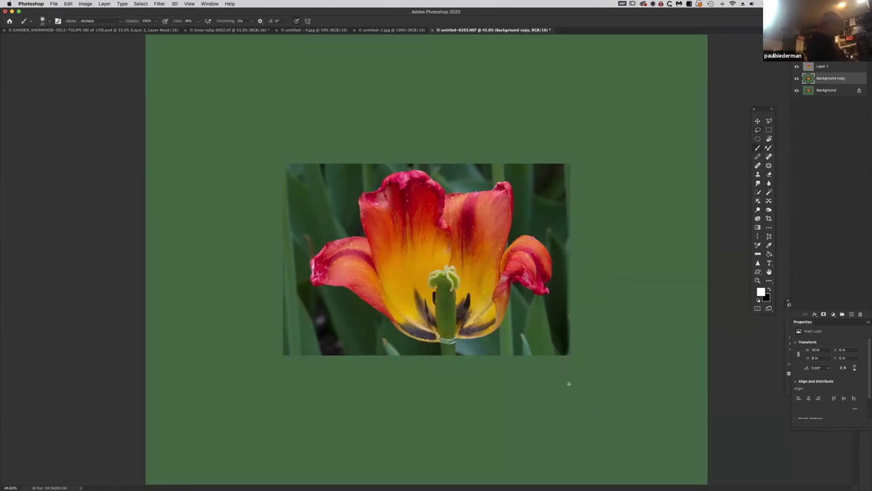
mouse_move(563, 387)
left_mouse_down()
mouse_move(585, 390)
mouse_move(533, 390)
mouse_move(574, 393)
left_mouse_up()
mouse_move(565, 351)
left_mouse_down()
mouse_move(564, 342)
mouse_move(575, 446)
mouse_move(565, 346)
left_mouse_up()
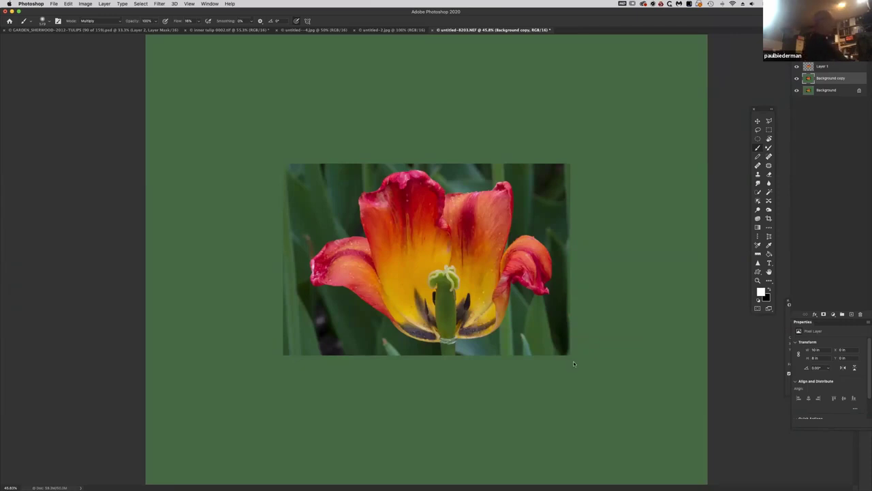
key("l")
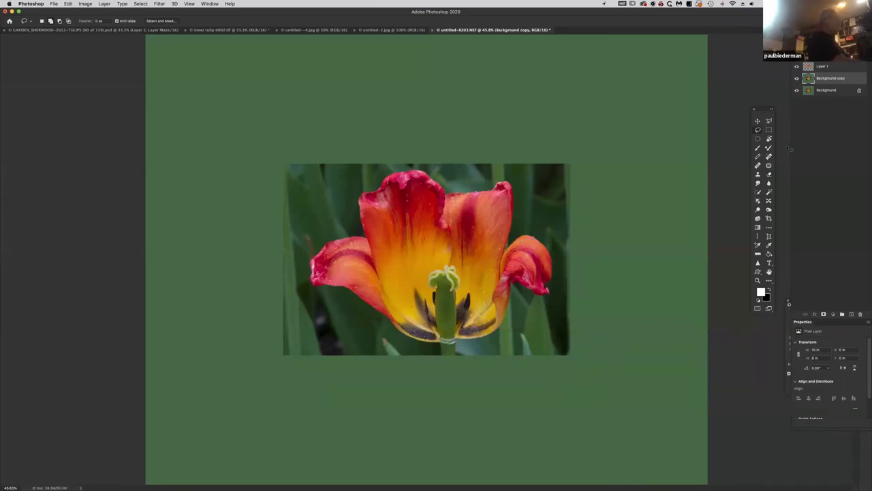
key("b")
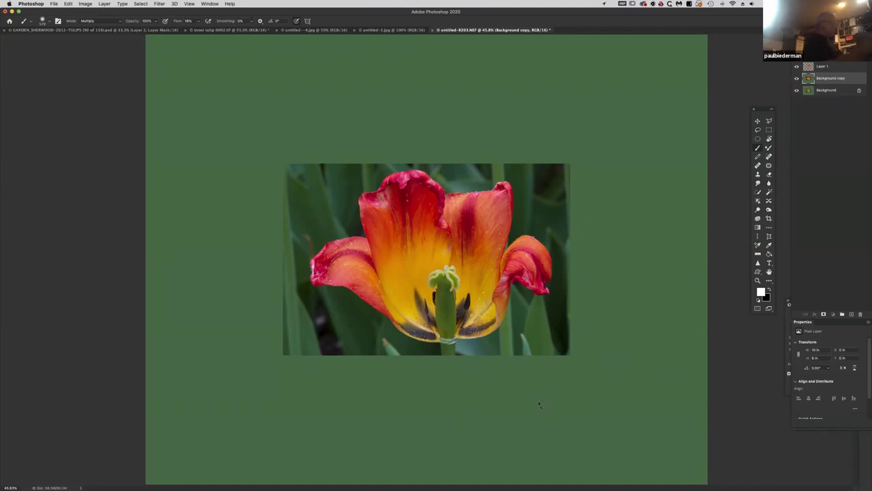
left_click(540, 330, "alt")
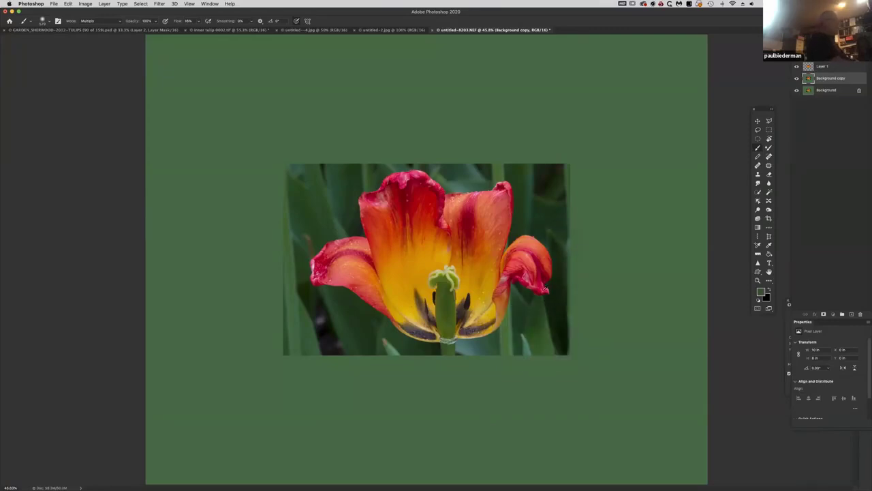
Set the Brush to 100% flow and Normal mode, and preview Multiply blending for Background copy without applying it.
left_click(199, 22)
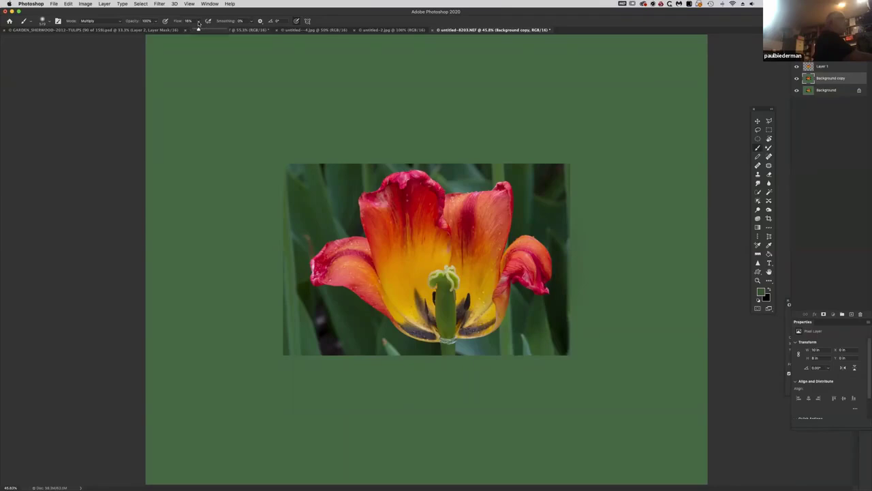
left_click_drag(199, 31, 240, 40)
left_click(121, 24)
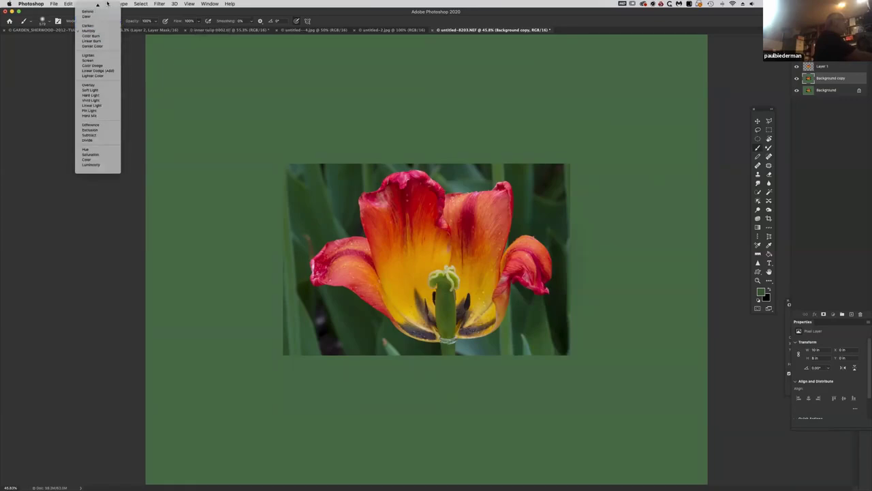
left_click(107, 6)
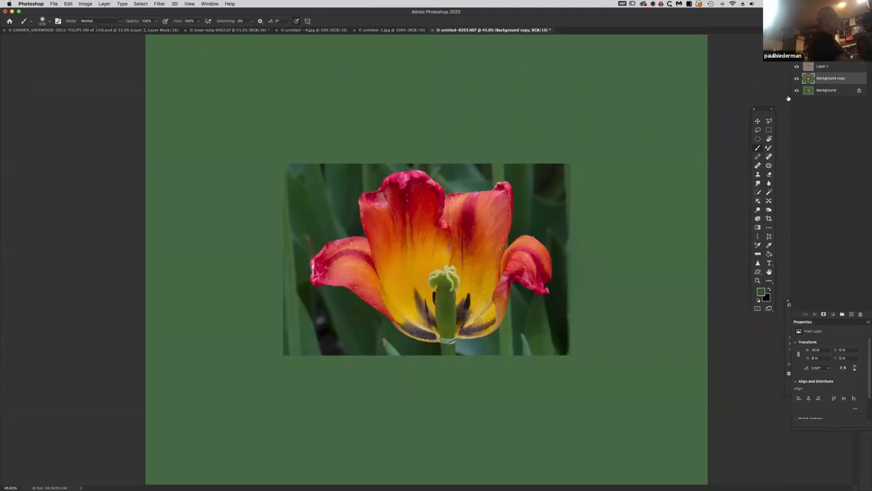
left_click(811, 49)
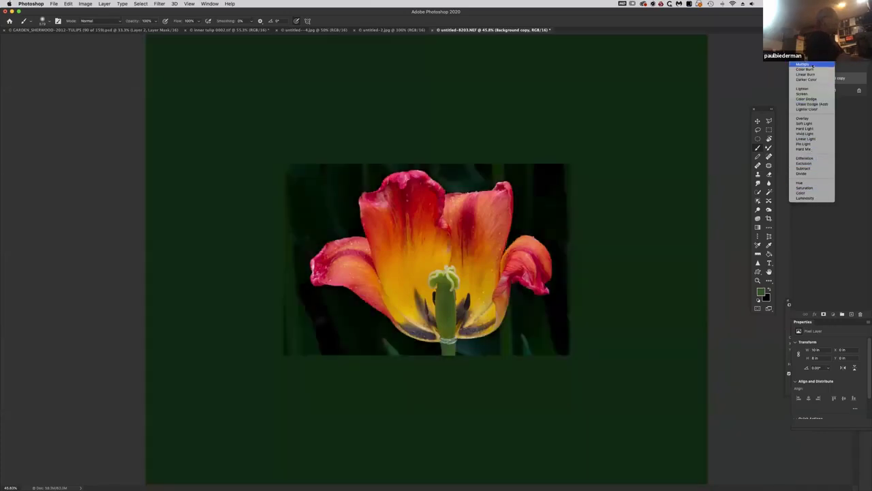
key("Escape")
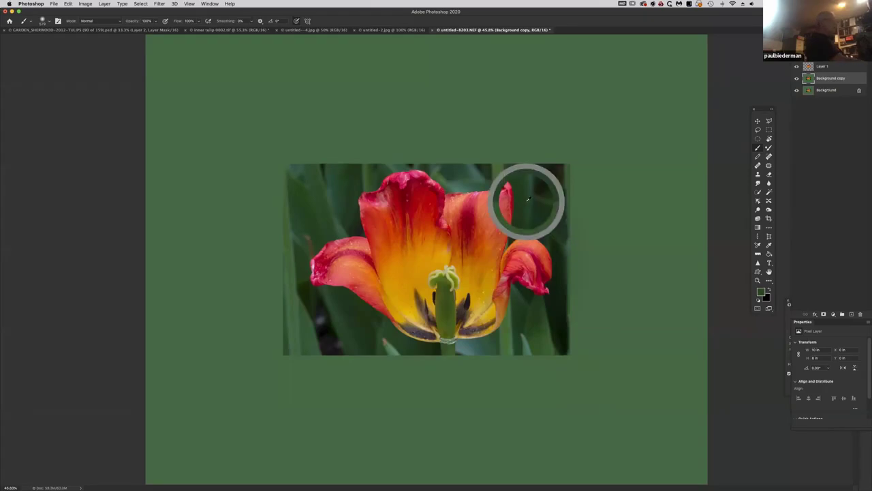
Paint broad dark green strokes around the right-hand petals on the Background copy layer, and hide Layer 1.
mouse_move(530, 123)
left_mouse_down()
mouse_move(481, 381)
mouse_move(492, 403)
mouse_move(535, 276)
mouse_move(594, 416)
left_mouse_up()
mouse_move(570, 276)
left_mouse_down()
mouse_move(643, 321)
mouse_move(598, 282)
mouse_move(586, 258)
left_mouse_up()
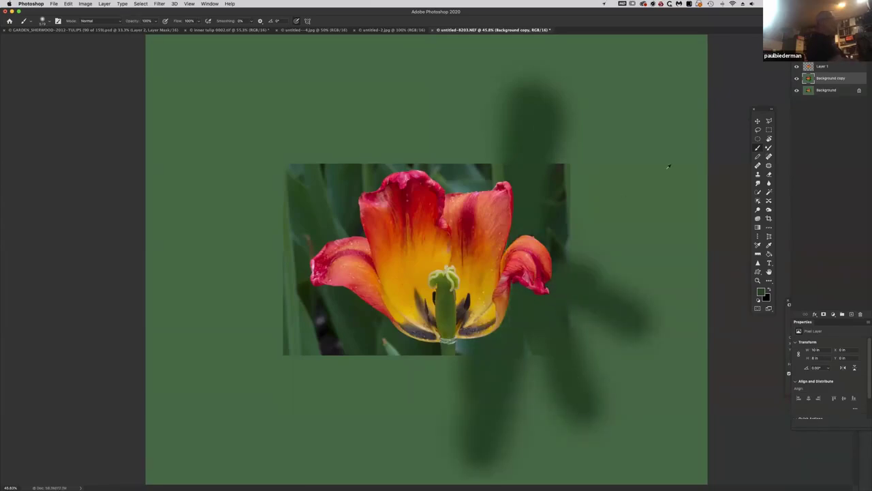
left_click(797, 67)
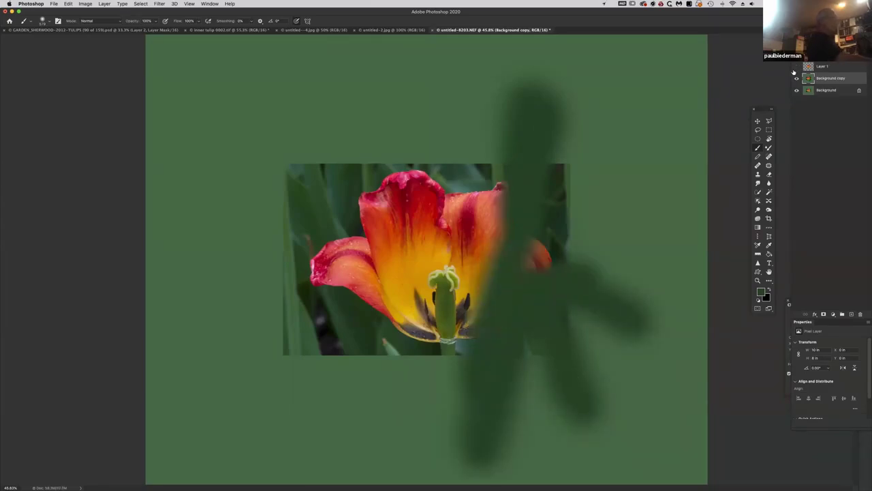
Sample yellow, orange-red and dark green from the photo and paint broad strokes upward from the flower past its top edge.
left_click(472, 278, "alt")
mouse_move(477, 289)
left_mouse_down()
mouse_move(538, 89)
mouse_move(504, 239)
mouse_move(563, 58)
left_mouse_up()
mouse_move(446, 251)
left_mouse_down()
mouse_move(457, 68)
mouse_move(481, 65)
left_mouse_up()
left_click_drag(409, 290, 402, 231)
mouse_move(355, 107)
left_mouse_down()
mouse_move(395, 205)
mouse_move(402, 48)
left_mouse_up()
left_click(399, 204, "alt")
left_click(543, 232, "alt")
mouse_move(539, 269)
left_mouse_down()
mouse_move(654, 93)
mouse_move(586, 177)
left_mouse_up()
left_click_drag(508, 255, 594, 92)
left_click_drag(454, 259, 450, 82)
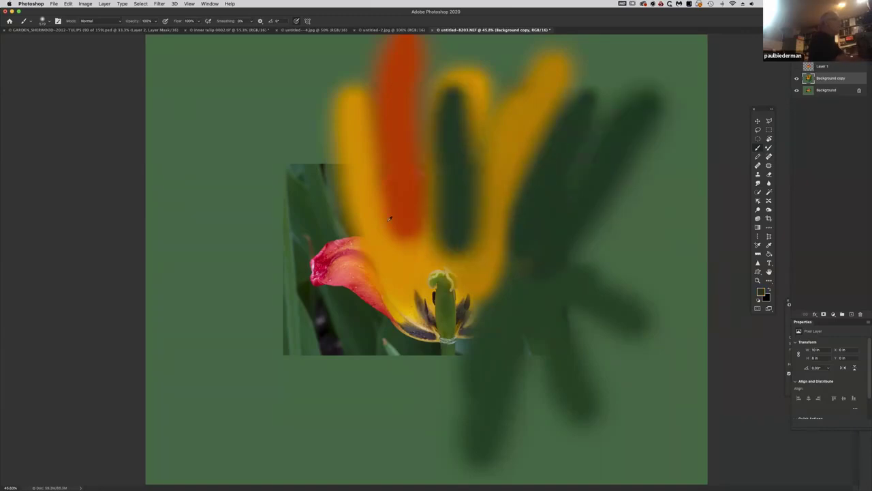
Paint a dark green stroke over the left petals, and sample orange tones for broad strokes across the canvas's left side.
left_click_drag(413, 266, 351, 96)
left_click(393, 295, "alt")
left_click_drag(381, 286, 173, 143)
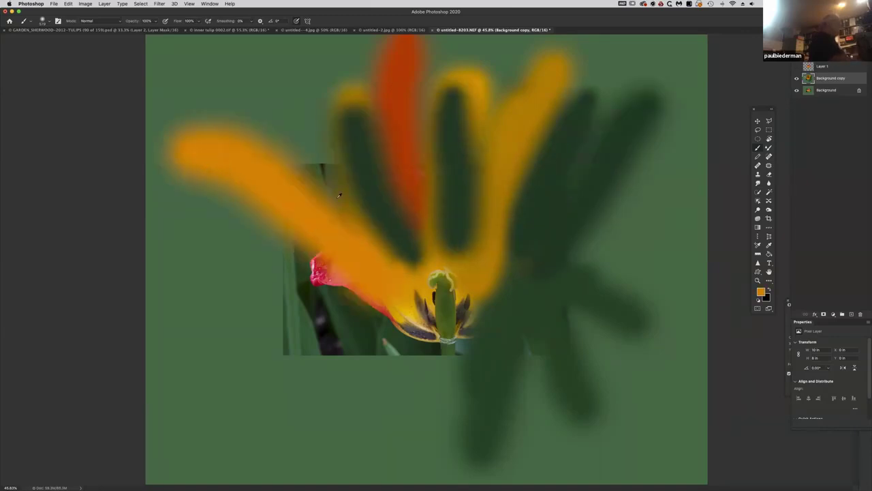
left_click_drag(382, 239, 256, 63)
mouse_move(282, 211)
left_mouse_down()
mouse_move(224, 235)
mouse_move(252, 254)
left_mouse_up()
left_click(397, 312, "alt")
mouse_move(395, 310)
left_mouse_down()
mouse_move(266, 317)
mouse_move(327, 426)
left_mouse_up()
Paint sampled green tones over the flower's base and lower center, and rust orange over the canvas's upper left.
left_click(510, 292, "alt")
mouse_move(478, 305)
left_mouse_down()
mouse_move(478, 347)
mouse_move(450, 470)
mouse_move(419, 463)
left_mouse_up()
left_click_drag(402, 256, 473, 275)
mouse_move(476, 241)
left_mouse_down()
mouse_move(457, 293)
mouse_move(320, 369)
mouse_move(420, 416)
left_mouse_up()
mouse_move(280, 280)
left_mouse_down()
mouse_move(327, 243)
mouse_move(362, 347)
left_mouse_up()
left_click_drag(381, 180, 348, 198)
left_click(379, 77, "alt")
mouse_move(368, 106)
left_mouse_down()
mouse_move(238, 82)
mouse_move(269, 154)
left_mouse_up()
Enlarge the Brush and paint broad strokes of sampled dark green over the right side of the canvas.
mouse_move(409, 326)
left_mouse_down()
mouse_move(449, 321)
mouse_move(447, 311)
left_mouse_up()
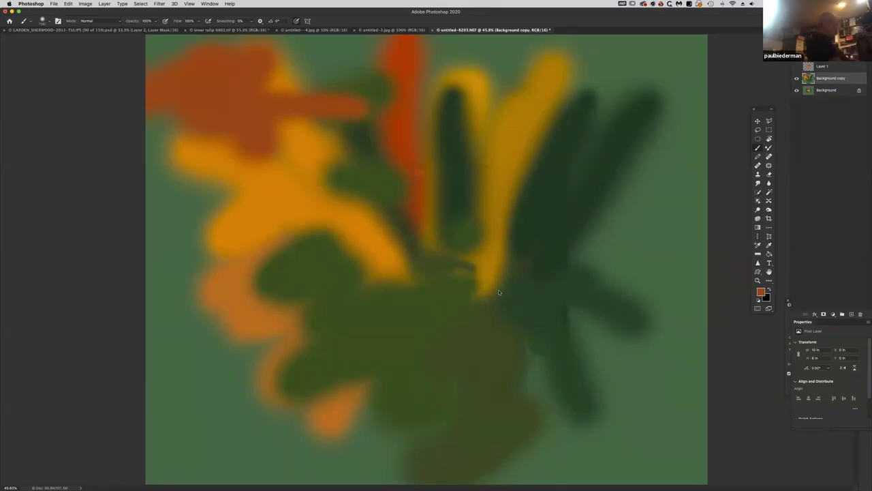
left_click(539, 257, "alt")
mouse_move(539, 257)
left_mouse_down()
mouse_move(629, 228)
mouse_move(664, 93)
mouse_move(516, 88)
mouse_move(507, 125)
mouse_move(541, 52)
mouse_move(681, 122)
mouse_move(648, 368)
left_mouse_up()
left_click(506, 125, "alt")
left_click(522, 317, "alt")
mouse_move(627, 287)
left_mouse_down()
mouse_move(570, 227)
mouse_move(641, 382)
left_mouse_up()
Paint broad areas of sampled rust on the left, green at the lower left, and gold along the top and lower right.
left_click(380, 296, "alt")
left_click(233, 92, "alt")
mouse_move(218, 184)
left_mouse_down()
mouse_move(230, 225)
mouse_move(276, 266)
mouse_move(319, 381)
mouse_move(246, 396)
left_mouse_up()
mouse_move(353, 331)
left_mouse_down()
mouse_move(197, 395)
mouse_move(366, 428)
mouse_move(209, 426)
mouse_move(302, 335)
mouse_move(399, 335)
mouse_move(171, 473)
mouse_move(156, 436)
left_mouse_up()
mouse_move(568, 357)
left_mouse_down()
mouse_move(569, 424)
mouse_move(680, 436)
mouse_move(690, 358)
mouse_move(655, 447)
left_mouse_up()
left_click(676, 175, "alt")
mouse_move(518, 341)
left_mouse_down()
mouse_move(543, 402)
mouse_move(660, 459)
mouse_move(699, 415)
mouse_move(702, 364)
left_mouse_up()
mouse_move(471, 116)
left_mouse_down()
mouse_move(429, 42)
mouse_move(287, 81)
mouse_move(204, 72)
mouse_move(150, 88)
left_mouse_up()
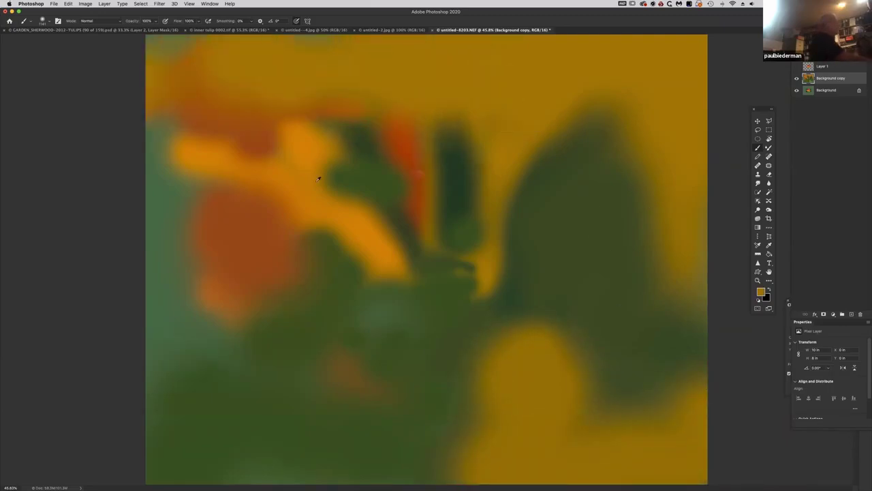
Paint broad strokes of gold, sampled green and brown over the canvas's left side, upper center and right side.
mouse_move(208, 241)
left_mouse_down()
mouse_move(172, 219)
mouse_move(178, 199)
left_mouse_up()
mouse_move(163, 320)
left_mouse_down()
mouse_move(195, 364)
mouse_move(171, 409)
left_mouse_up()
left_click(259, 356, "alt")
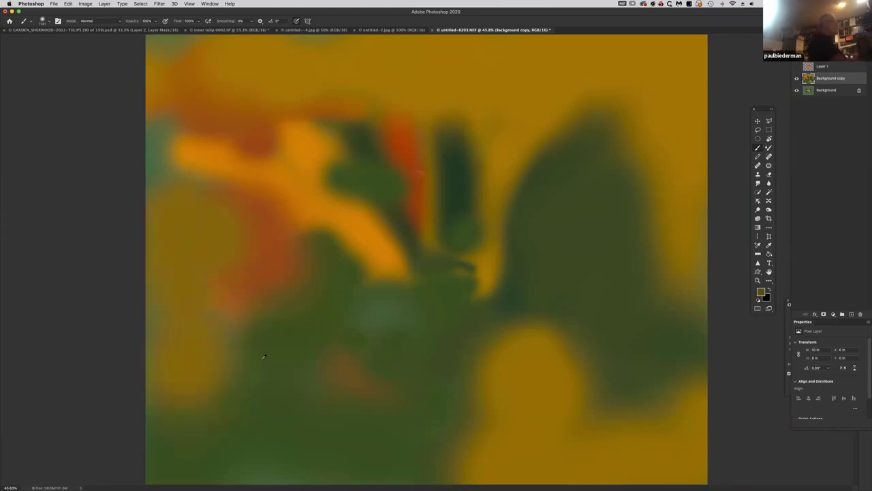
left_click_drag(225, 368, 163, 354)
mouse_move(171, 191)
left_mouse_down()
mouse_move(178, 61)
mouse_move(208, 53)
mouse_move(262, 60)
mouse_move(406, 144)
mouse_move(434, 180)
left_mouse_up()
mouse_move(588, 109)
left_mouse_down()
mouse_move(459, 82)
mouse_move(491, 99)
mouse_move(493, 297)
mouse_move(576, 440)
left_mouse_up()
Sample orange and paint broad strokes down the left side and across the center toward the right.
left_click(255, 177, "alt")
mouse_move(255, 177)
left_mouse_down()
mouse_move(263, 143)
mouse_move(230, 271)
mouse_move(276, 330)
left_mouse_up()
mouse_move(403, 325)
left_mouse_down()
mouse_move(302, 214)
mouse_move(423, 293)
mouse_move(598, 206)
mouse_move(662, 232)
mouse_move(586, 348)
left_mouse_up()
Paint sampled brown over the upper right, center and lower right of the canvas, and show the tulip layer.
left_click(654, 55, "alt")
mouse_move(655, 55)
left_mouse_down()
mouse_move(684, 39)
mouse_move(706, 112)
mouse_move(706, 175)
mouse_move(700, 49)
left_mouse_up()
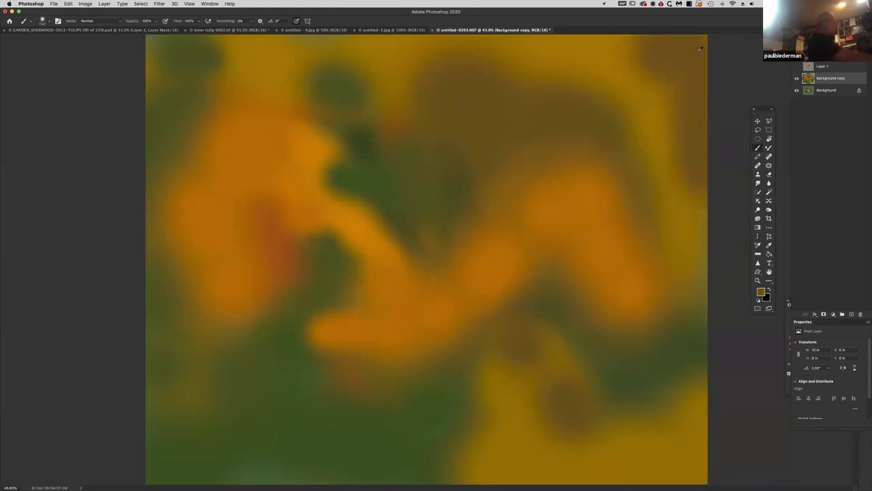
mouse_move(635, 245)
left_mouse_down()
mouse_move(648, 147)
mouse_move(572, 228)
mouse_move(444, 248)
mouse_move(318, 201)
mouse_move(353, 210)
mouse_move(334, 161)
mouse_move(272, 133)
left_mouse_up()
mouse_move(519, 348)
left_mouse_down()
mouse_move(436, 375)
mouse_move(512, 409)
mouse_move(552, 370)
mouse_move(629, 361)
mouse_move(685, 370)
mouse_move(672, 335)
mouse_move(700, 253)
mouse_move(705, 286)
mouse_move(692, 259)
mouse_move(703, 308)
left_mouse_up()
left_click(797, 66)
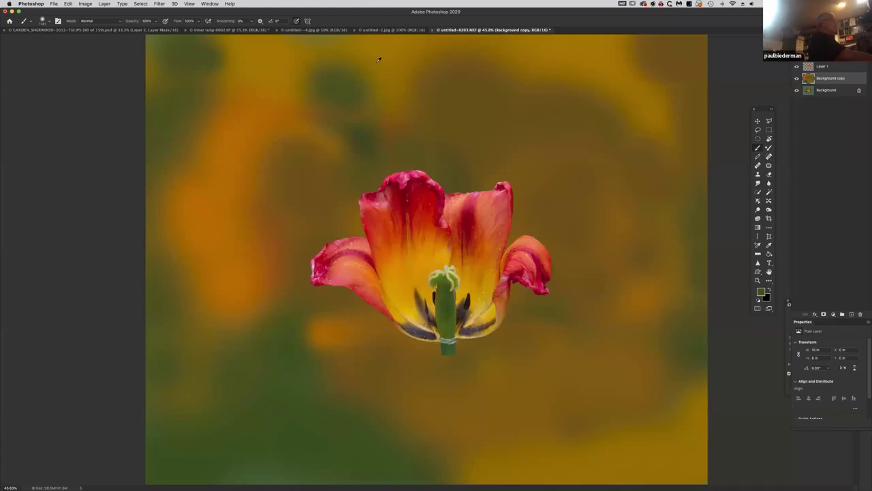
Set the Brush mode to Multiply, try a sampled gold stroke over the upper left background, and undo it.
left_click(117, 21)
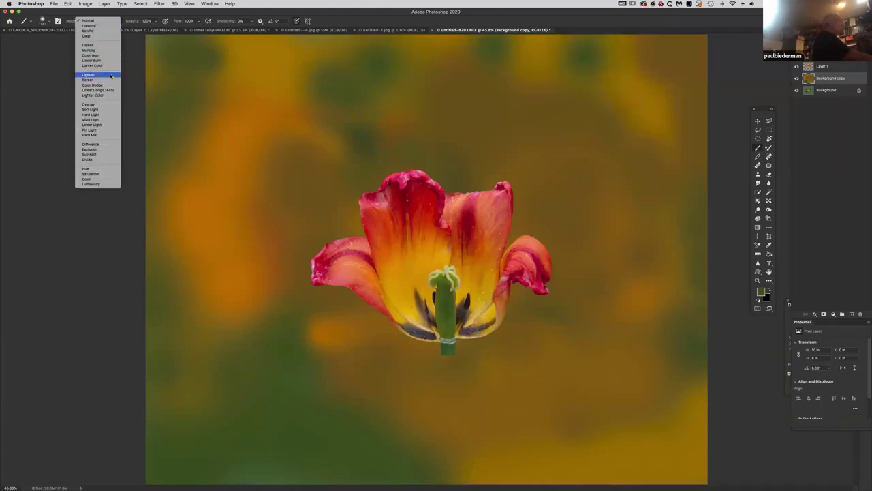
left_click(102, 50)
left_click(274, 58, "alt")
left_click_drag(314, 65, 219, 65)
key("super+z")
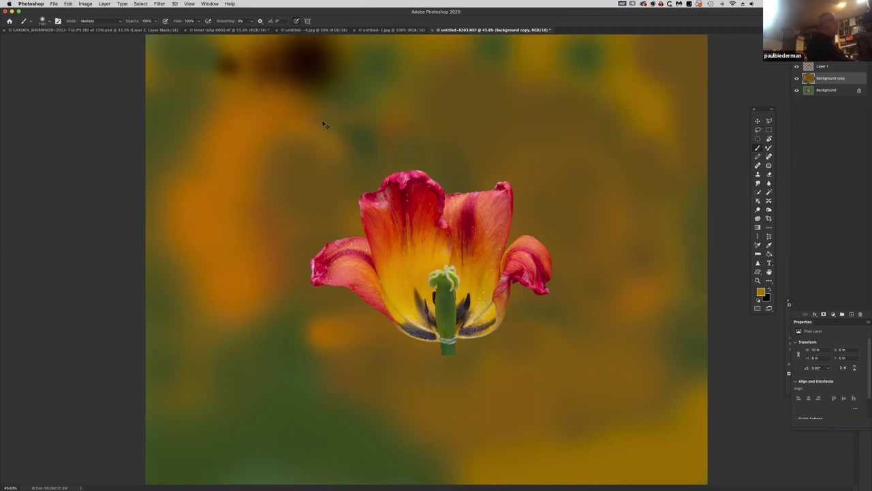
key("super+z")
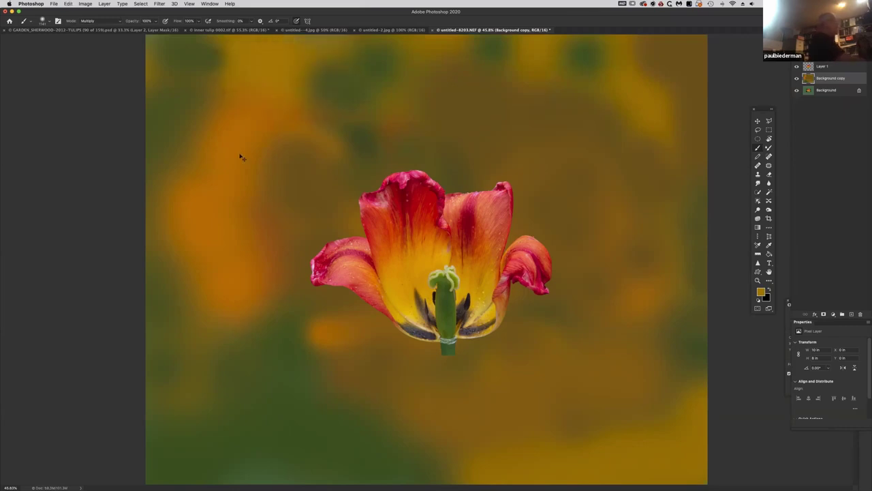
Set the Brush opacity to 23% and darken the background's top, left side and lower right with soft strokes.
left_click_drag(156, 30, 131, 31)
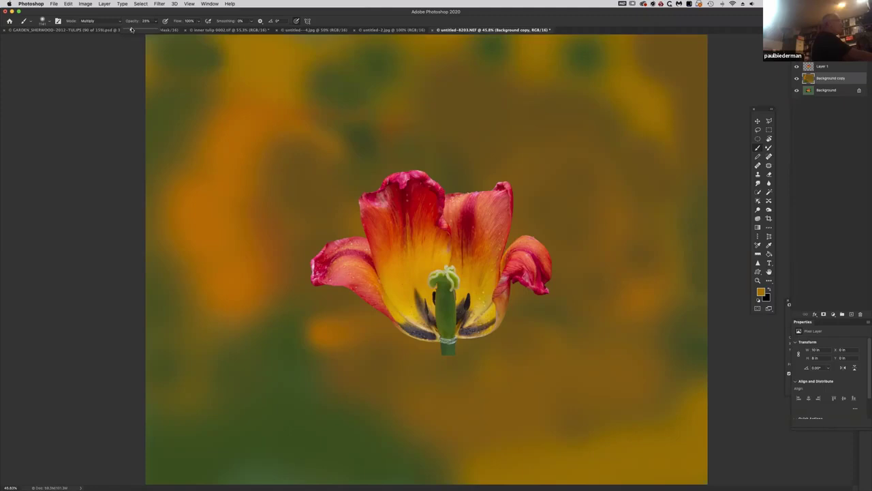
mouse_move(296, 72)
left_mouse_down()
mouse_move(340, 78)
mouse_move(375, 65)
mouse_move(308, 53)
mouse_move(352, 66)
mouse_move(512, 57)
mouse_move(574, 86)
mouse_move(641, 148)
left_mouse_up()
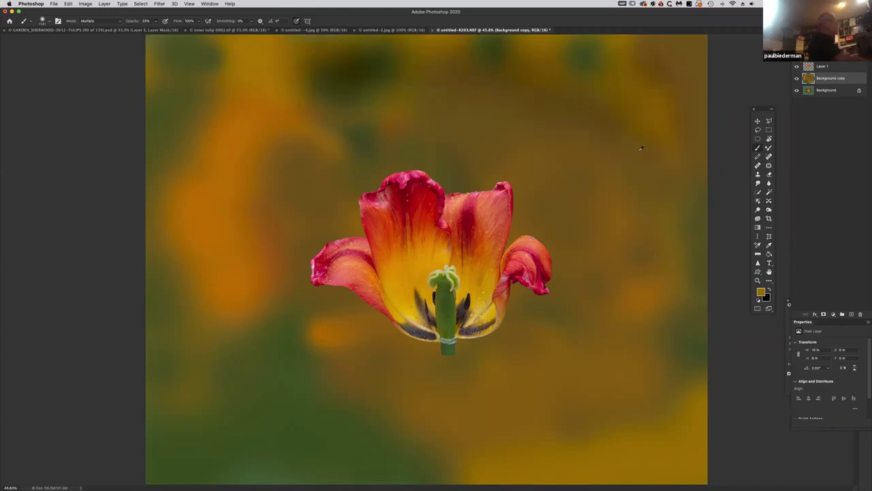
mouse_move(272, 282)
left_mouse_down()
mouse_move(319, 406)
mouse_move(336, 419)
mouse_move(373, 412)
mouse_move(297, 345)
mouse_move(242, 333)
mouse_move(222, 359)
mouse_move(272, 382)
left_mouse_up()
mouse_move(515, 404)
left_mouse_down()
mouse_move(668, 409)
mouse_move(702, 434)
mouse_move(633, 470)
mouse_move(680, 373)
left_mouse_up()
Sample background tones and darken the lower right edge, the lower left, and spots above the tulip and at the upper left.
left_click(694, 315, "alt")
mouse_move(676, 341)
left_mouse_down()
mouse_move(695, 437)
mouse_move(678, 479)
left_mouse_up()
left_click(698, 352, "alt")
mouse_move(691, 409)
left_mouse_down()
mouse_move(614, 470)
mouse_move(702, 464)
left_mouse_up()
mouse_move(342, 429)
left_mouse_down()
mouse_move(416, 426)
mouse_move(327, 470)
mouse_move(267, 486)
mouse_move(227, 451)
mouse_move(259, 293)
mouse_move(230, 275)
left_mouse_up()
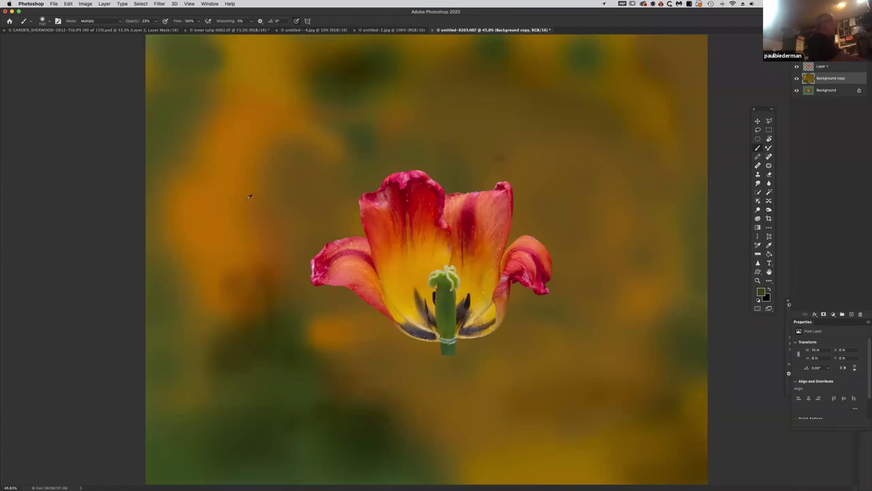
left_click_drag(508, 145, 515, 155)
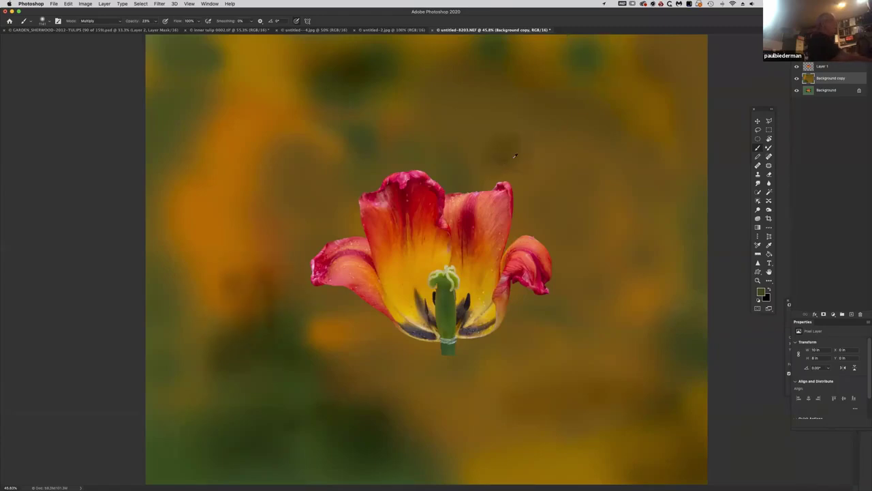
mouse_move(282, 67)
left_mouse_down()
mouse_move(259, 48)
mouse_move(225, 60)
left_mouse_up()
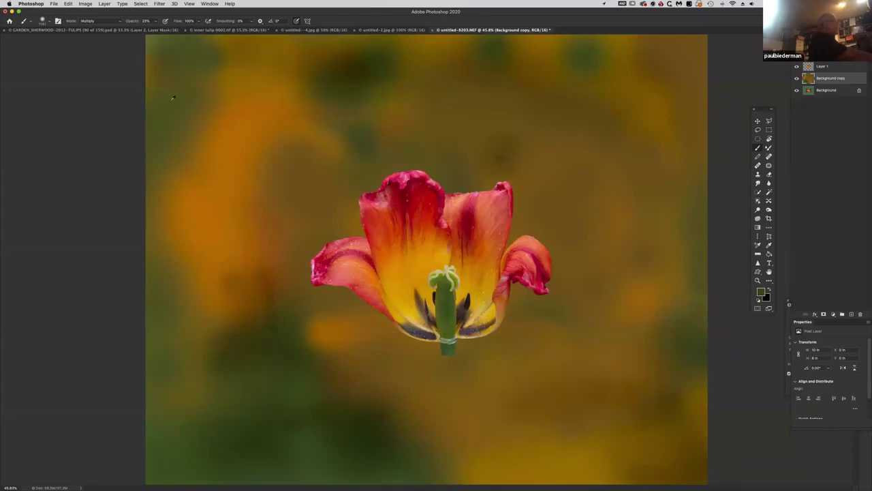
Apply a Gaussian Blur with a radius of about 122 pixels to the Background copy layer.
left_click(159, 3)
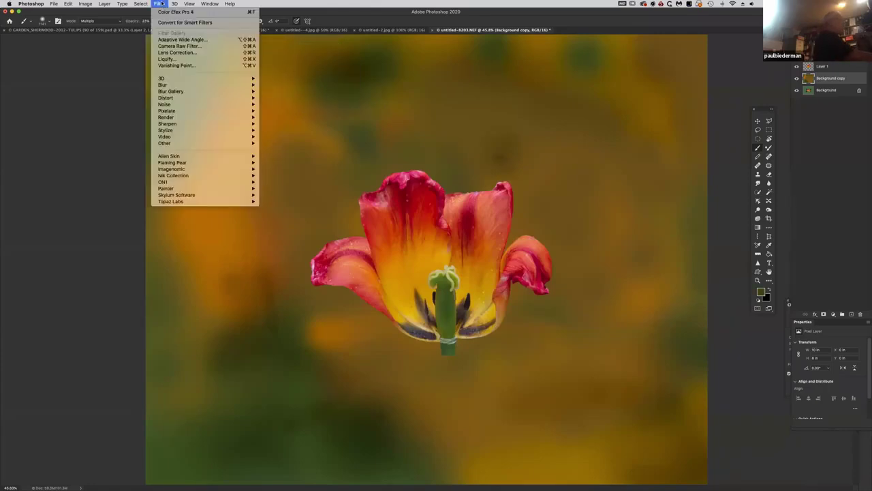
mouse_move(192, 84)
mouse_move(225, 79)
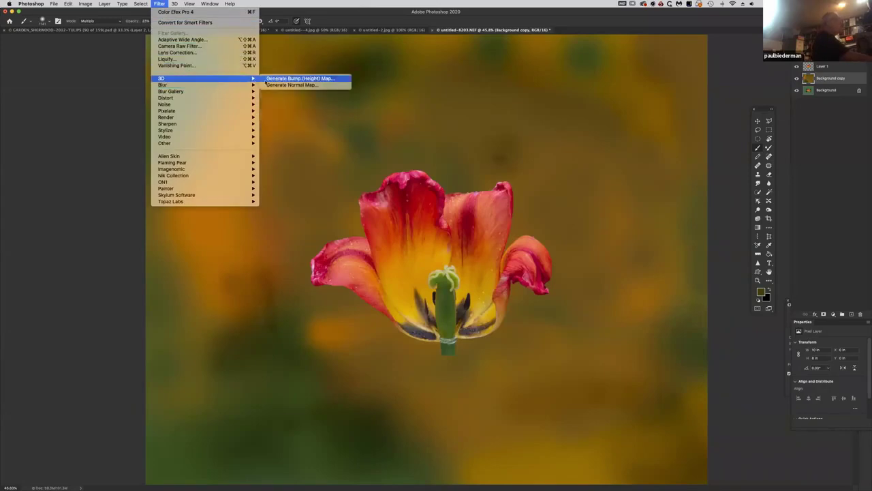
mouse_move(248, 86)
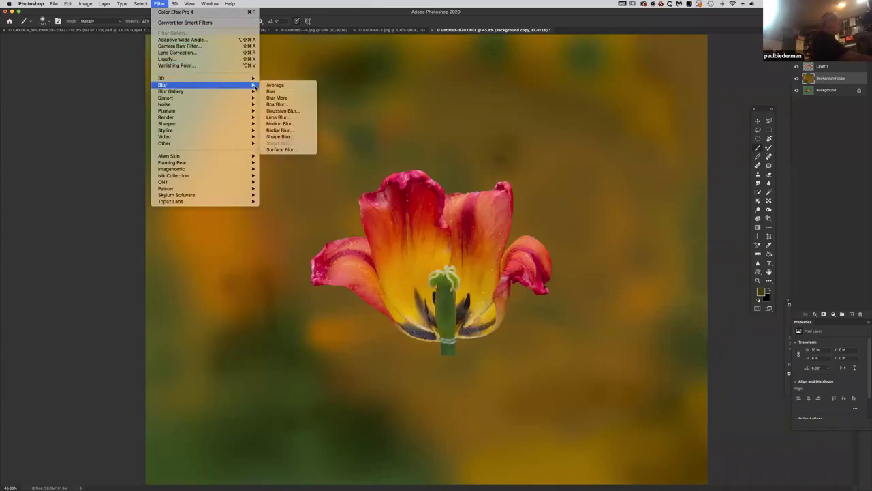
left_click(294, 111)
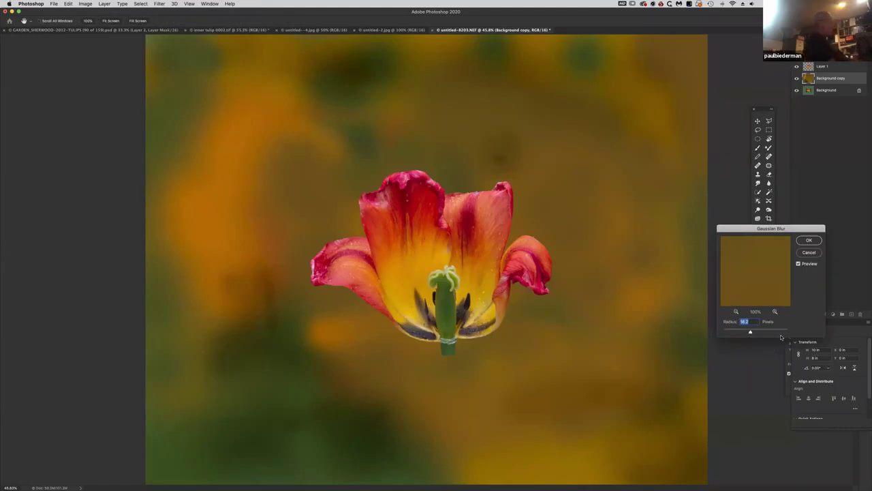
left_click_drag(750, 333, 769, 332)
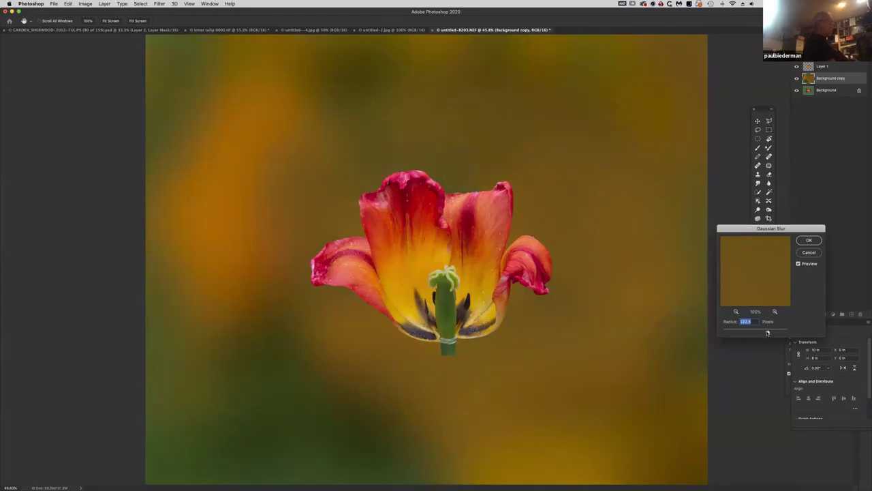
left_click(808, 241)
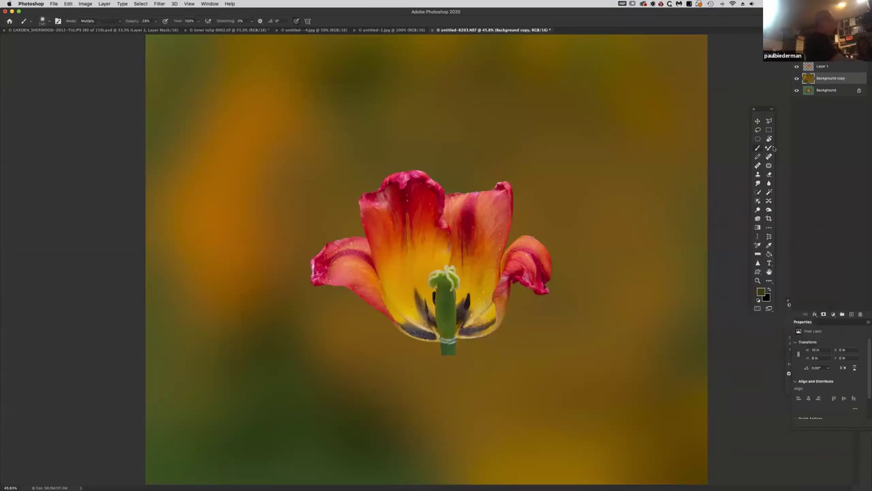
Add a layer above Background copy, darken around the tulip, and paint over the left orange area in Screen mode.
left_click(851, 314)
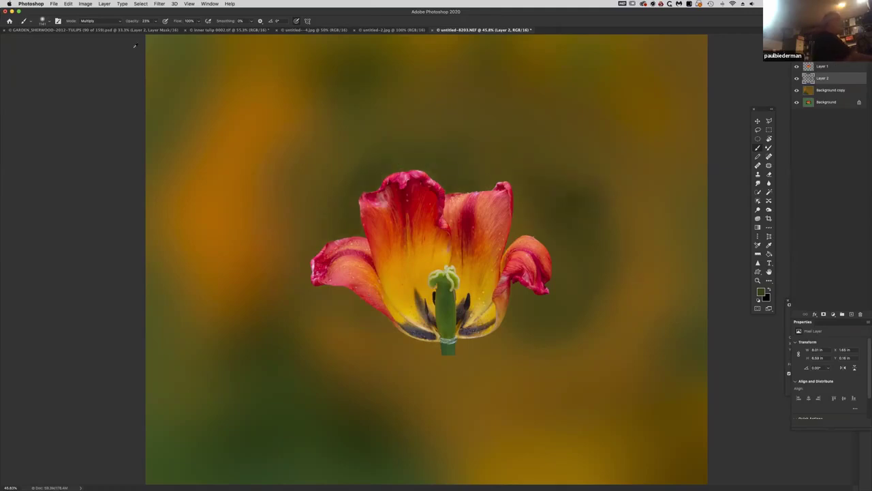
left_click(96, 21)
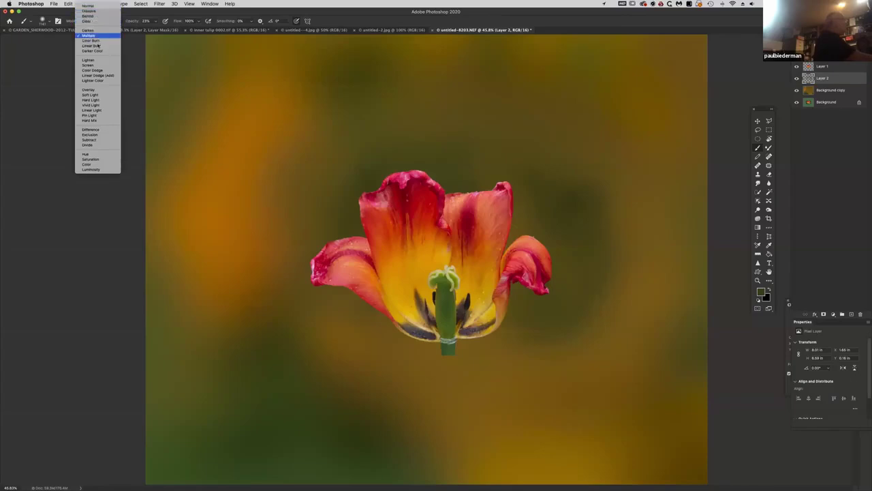
left_click(263, 120)
key("alt+shift+s")
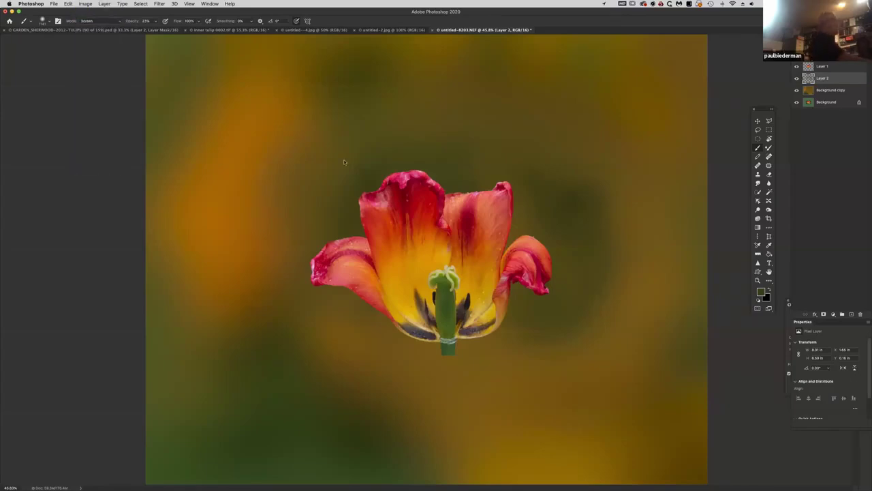
mouse_move(272, 167)
left_mouse_down()
mouse_move(208, 122)
mouse_move(167, 228)
mouse_move(194, 276)
left_mouse_up()
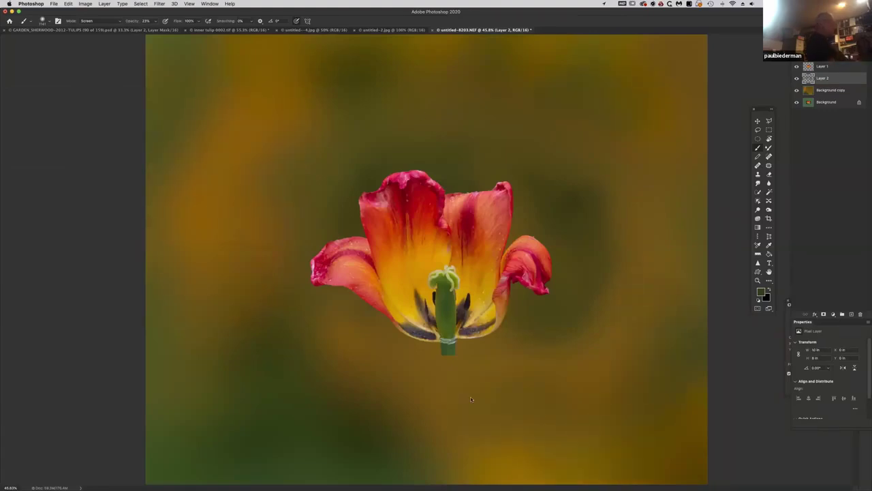
Sample a golden tan, brush it over the lower background on Layer 2, and undo the last strokes.
left_click(480, 341, "alt")
left_click_drag(319, 457, 191, 477)
key("super+z")
key("super+z")
key("super+z")
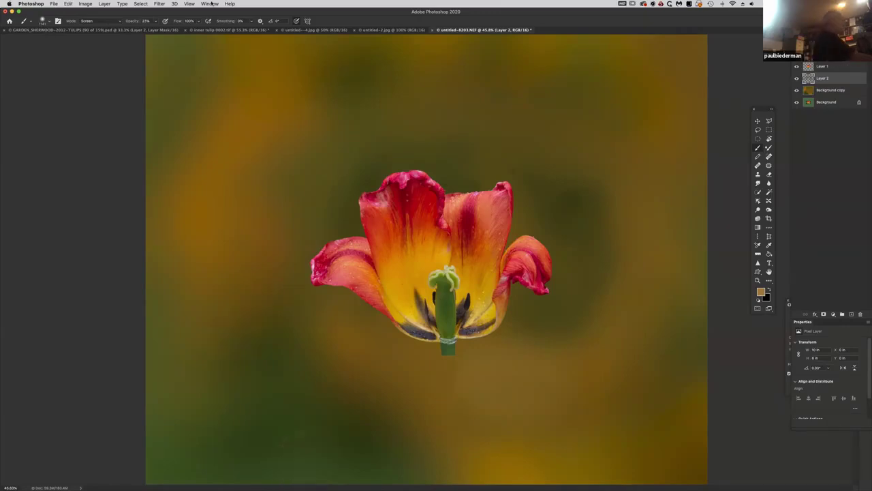
Reapply the last Gaussian Blur to Layer 2 and toggle the layer's visibility to compare the background.
left_click(160, 4)
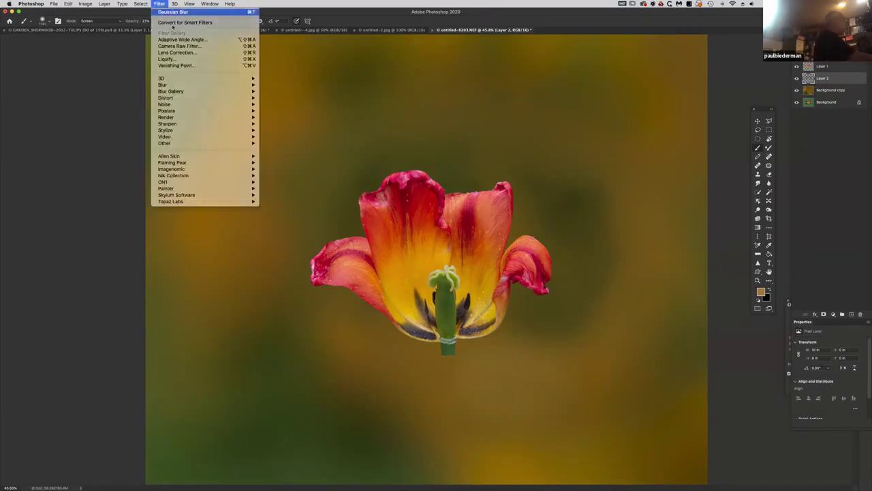
left_click(173, 27)
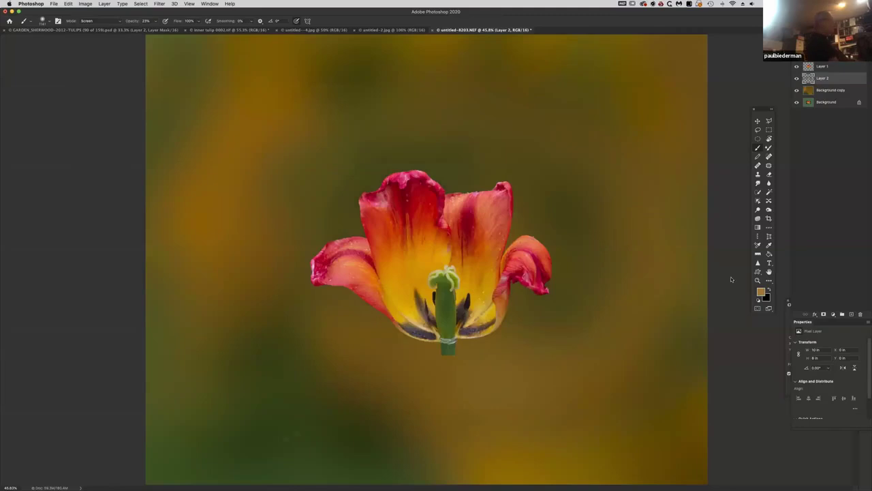
left_click(797, 79)
left_click(798, 79)
left_click(798, 79)
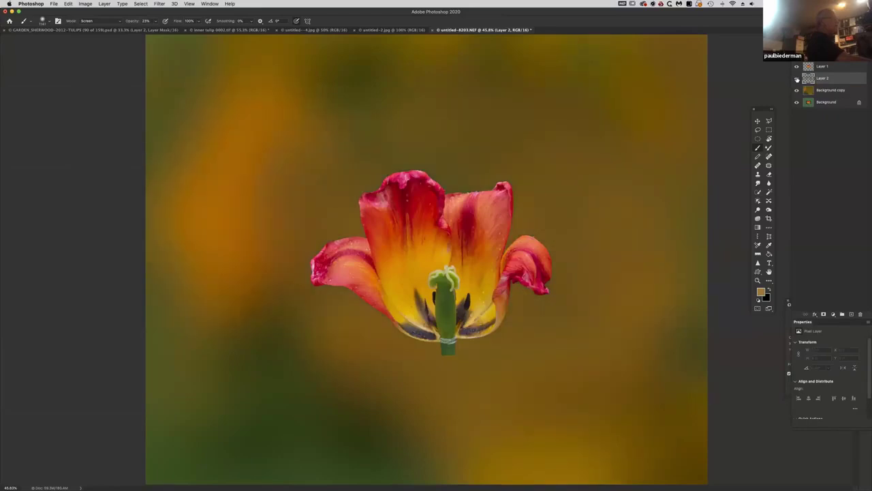
left_click(797, 79)
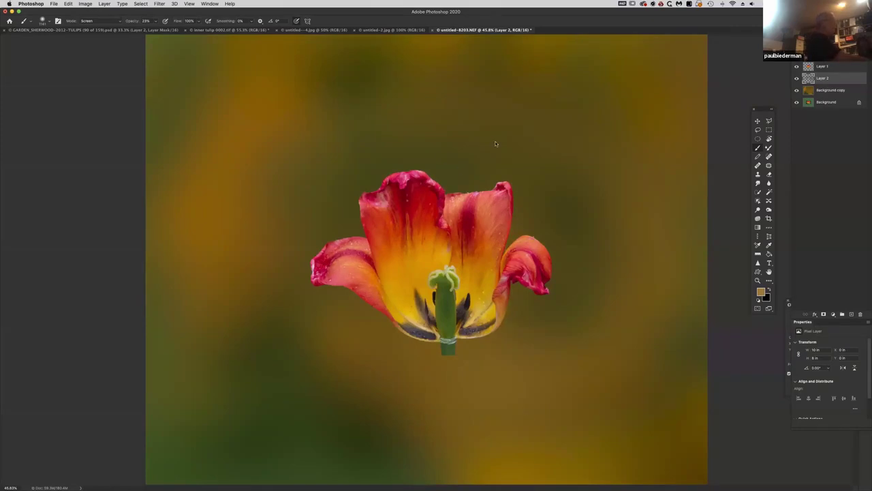
Add a layer above Layer 2 and paint sampled olive green over the background's upper left and right side.
left_click(851, 315)
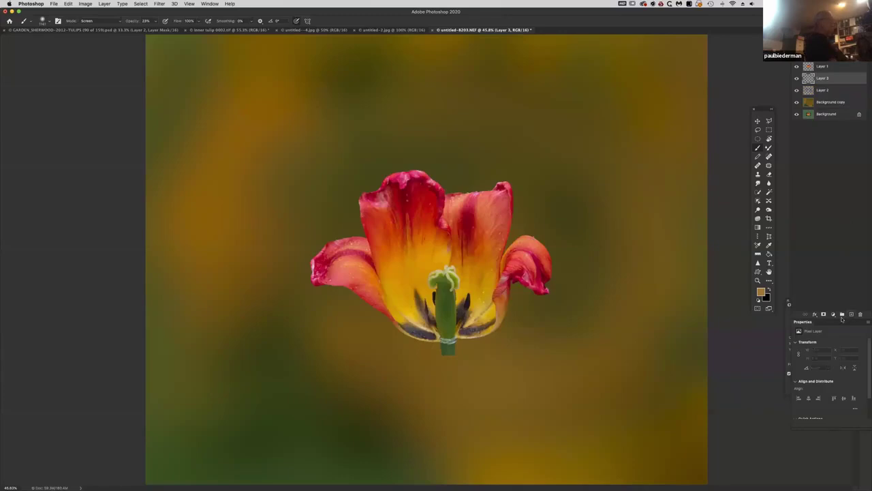
left_click(344, 143, "alt")
left_click_drag(253, 102, 223, 180)
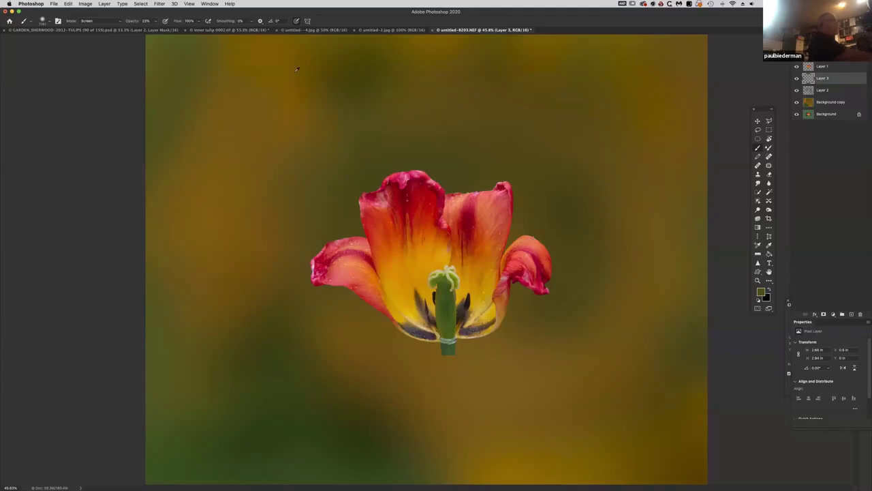
left_click_drag(688, 78, 652, 313)
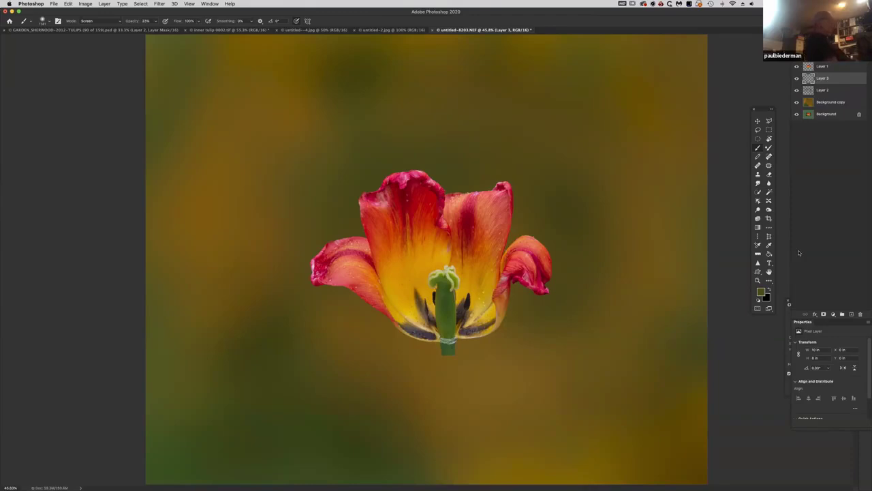
Group Layer 3, Layer 2 and Background copy, name the group PAINTED BACKGROUND, and lock it.
left_click(852, 102, "shift")
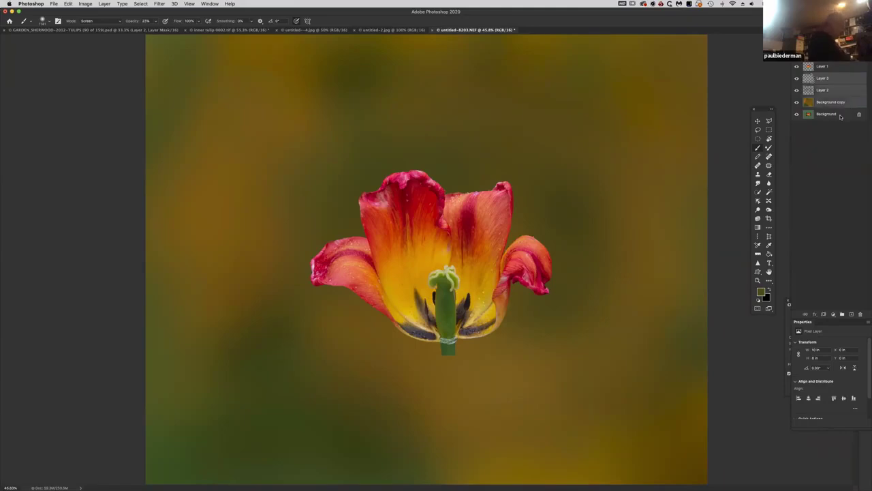
key("super+g")
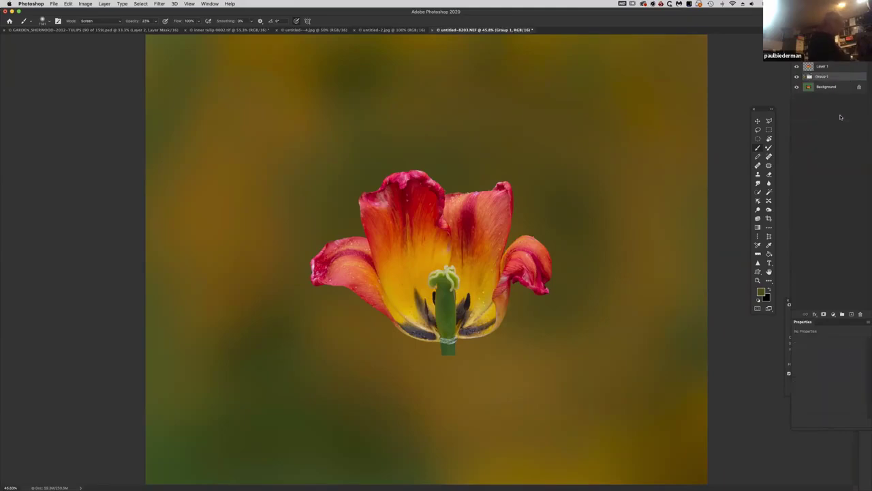
double_click(820, 77)
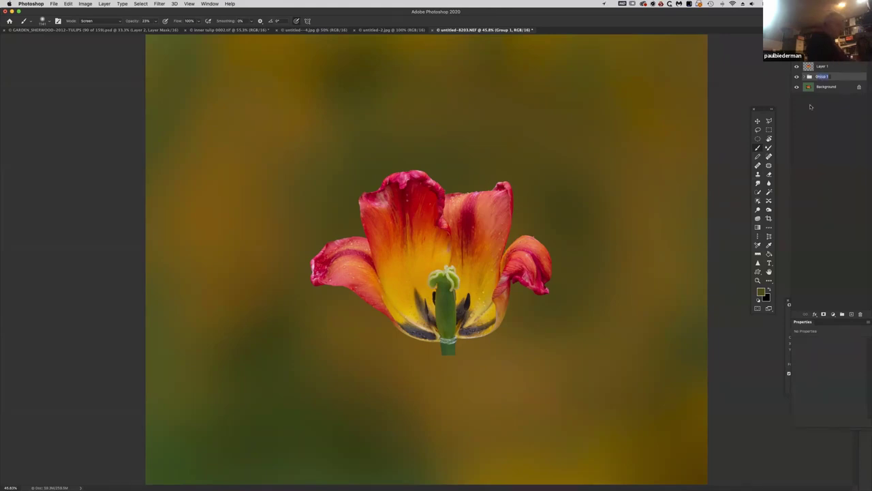
type("Fil")
type("I")
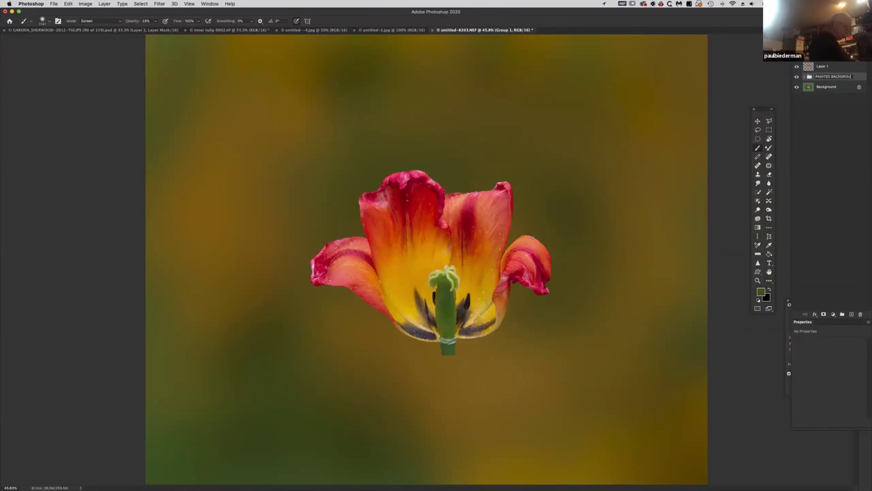
key("Return")
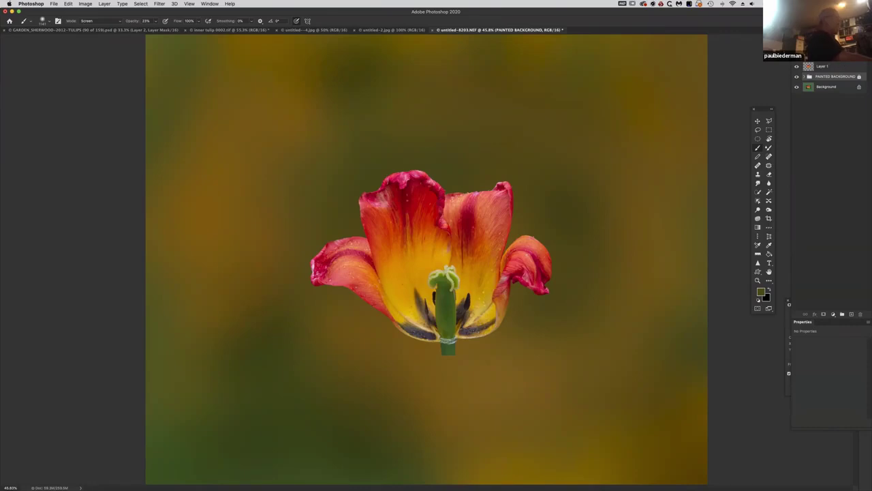
Lock the tulip's layer, Layer 1.
left_click(842, 68)
key("super+slash")
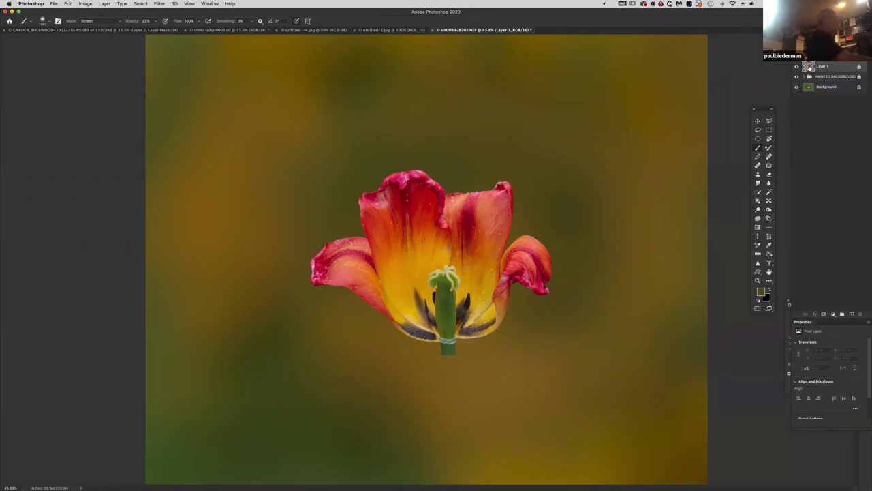
Load the tulip's outline from Layer 1 as a selection, save it as a new channel named FLOWER, and deselect.
key("super+equal")
key("super+equal")
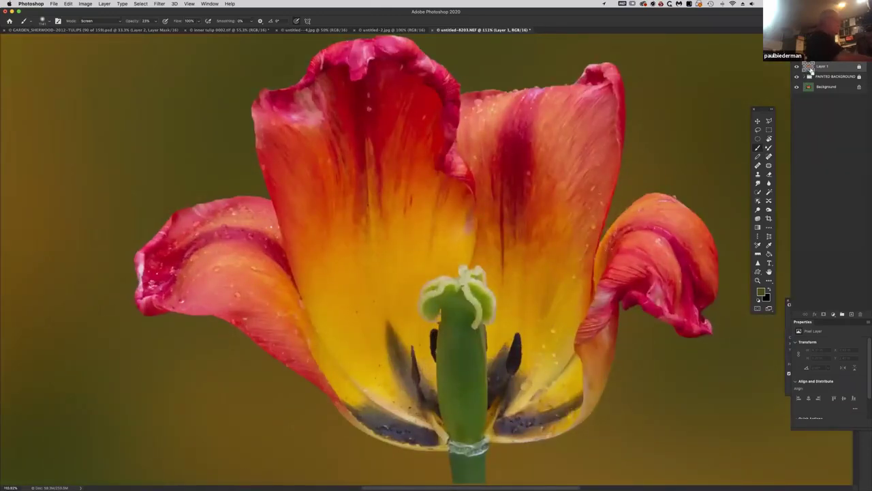
left_click(809, 67, "super")
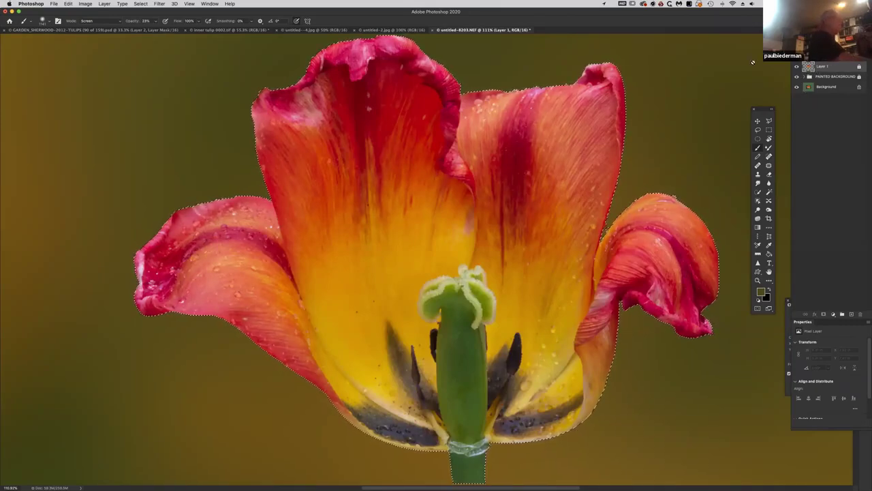
left_click(141, 4)
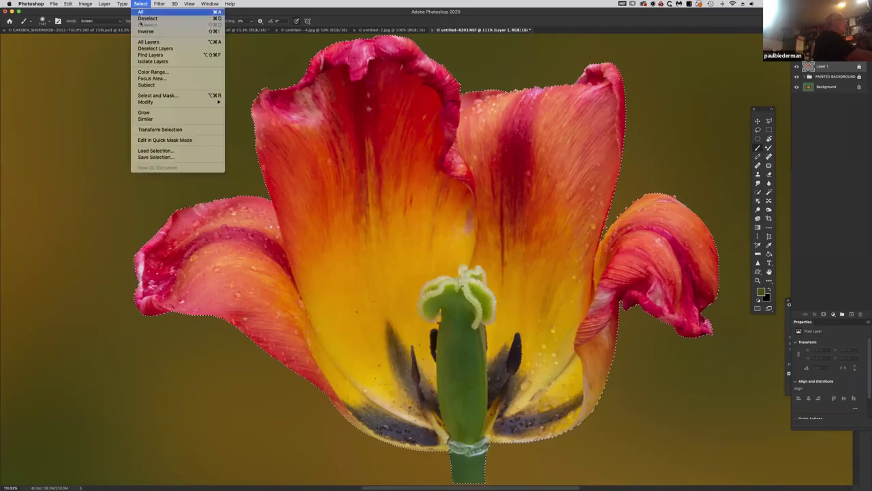
left_click(156, 158)
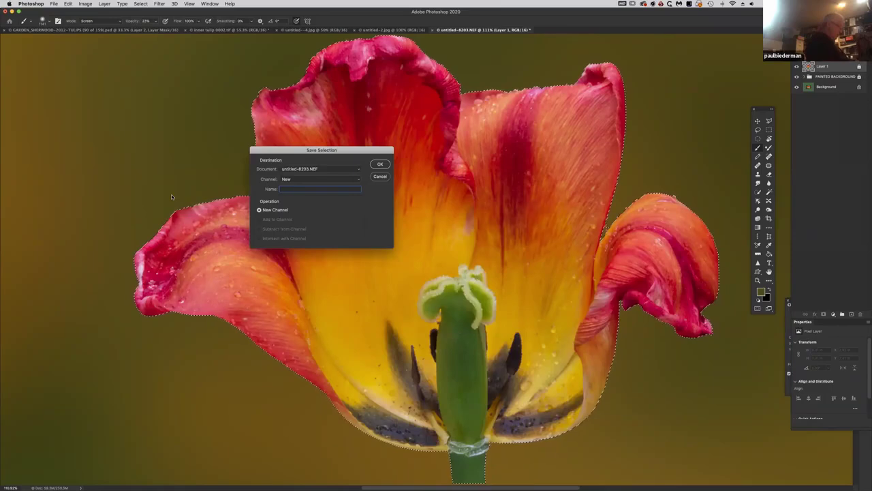
type("FLOWER")
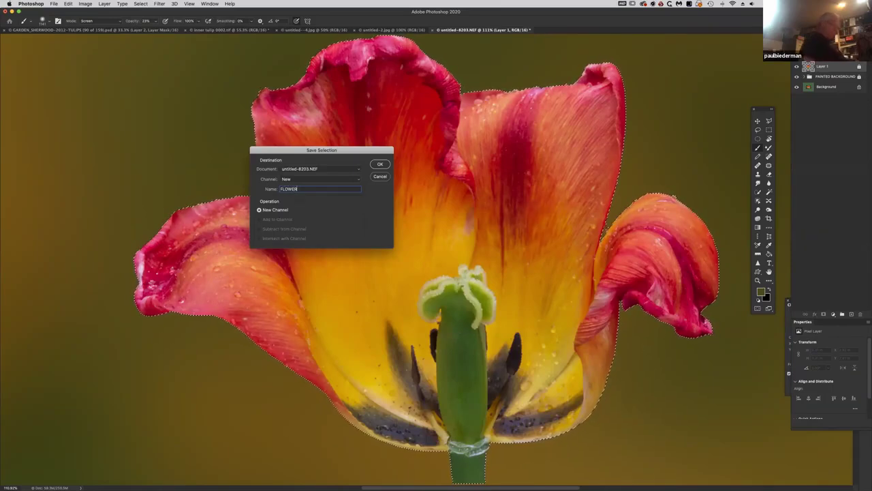
key("Return")
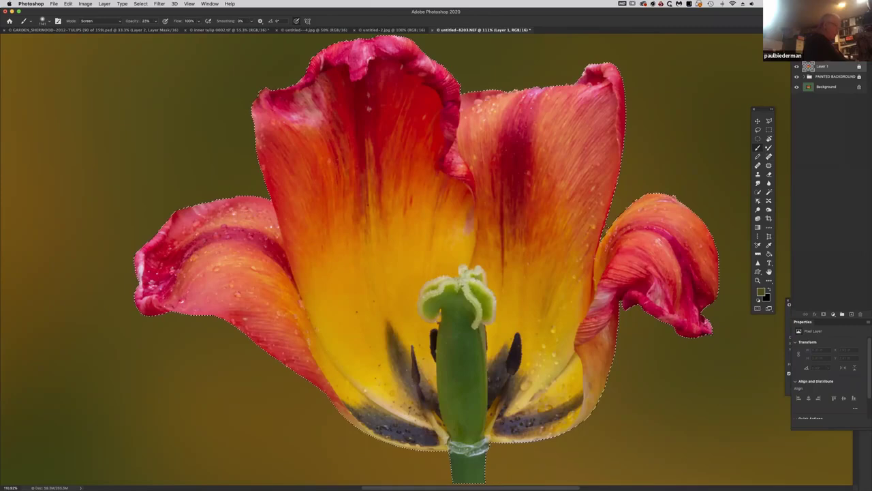
key("super+0")
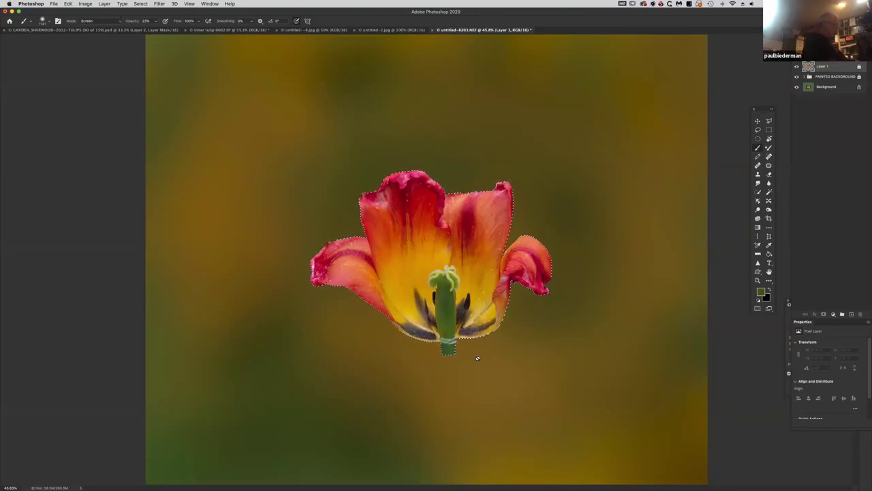
key("super+d")
Add a new layer above the tulip's layer and rotate the canvas view so the stem lies at a comfortable diagonal for drawing.
left_click(851, 314)
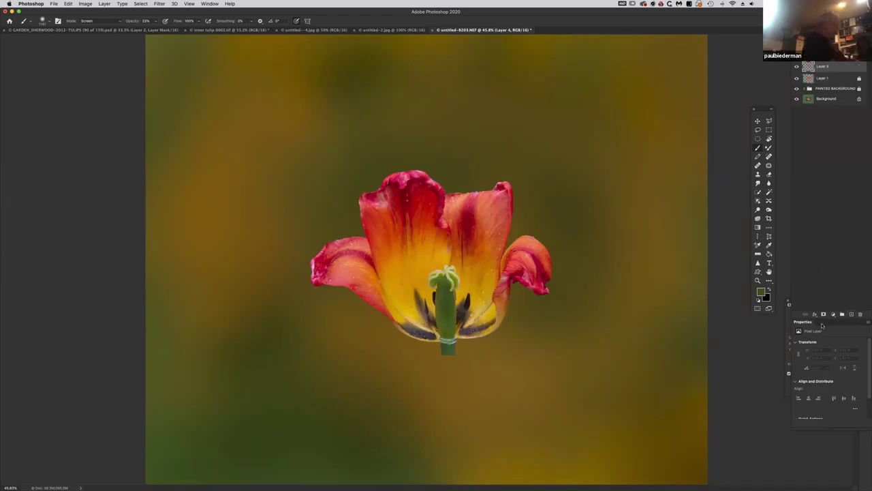
key("r")
left_click_drag(644, 452, 368, 409)
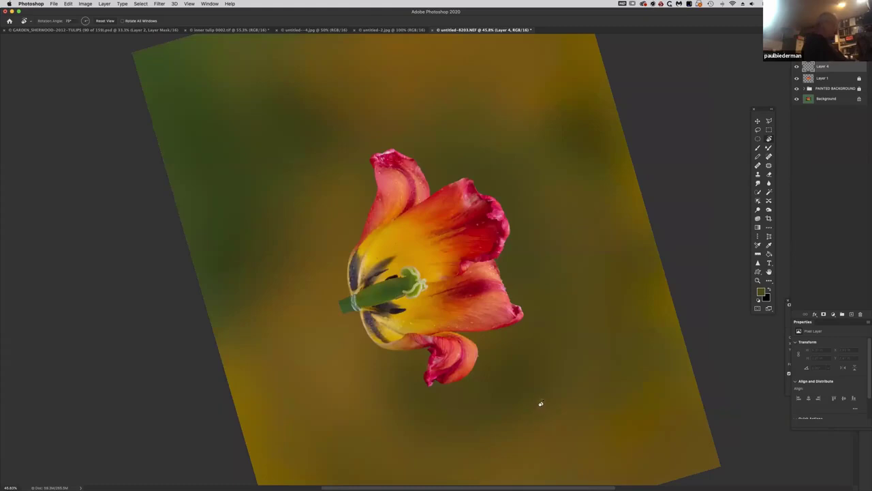
left_click_drag(518, 385, 703, 355)
key("b")
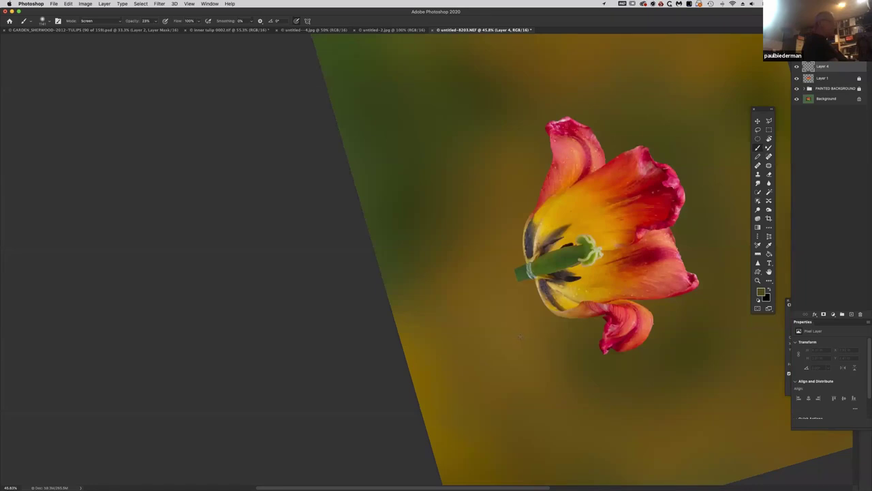
key("r")
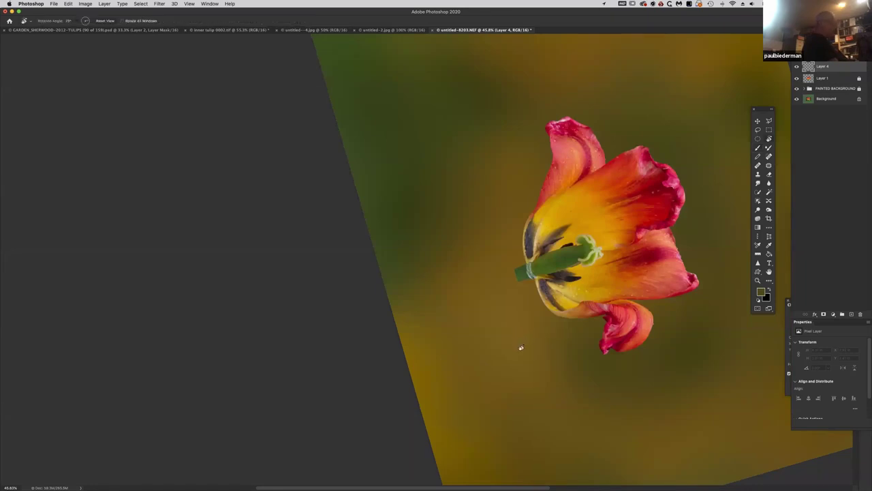
left_click_drag(514, 363, 522, 388)
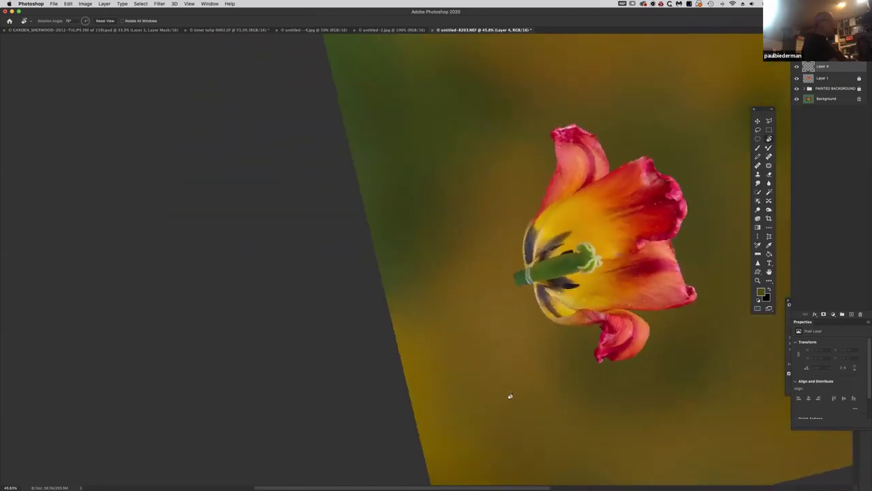
key("b")
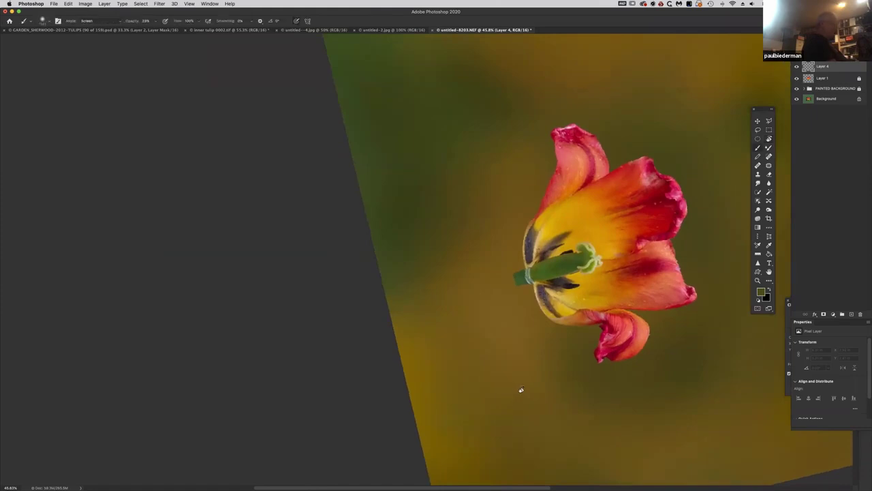
key("r")
mouse_move(516, 388)
left_mouse_down()
mouse_move(628, 338)
mouse_move(504, 403)
mouse_move(567, 354)
left_mouse_up()
key("h")
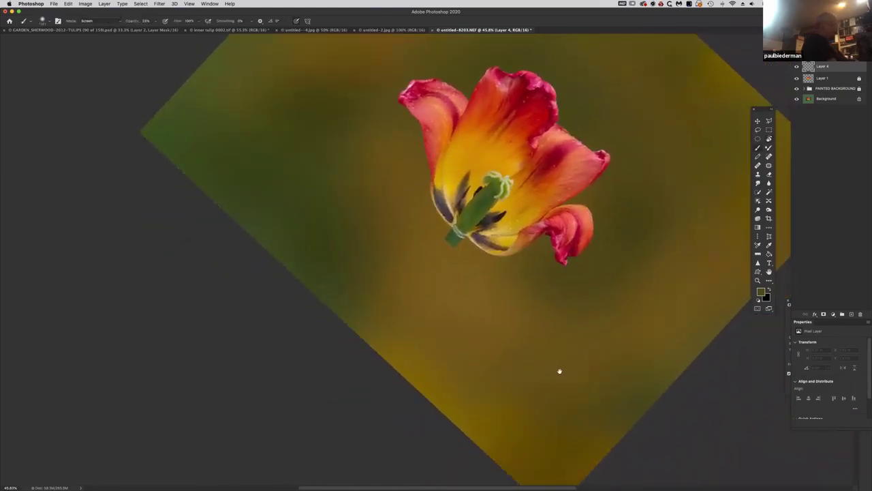
key("r")
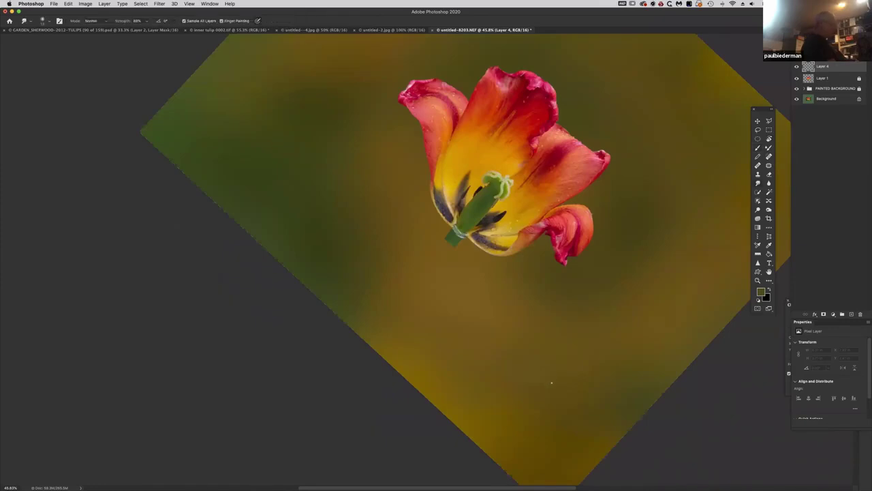
key("b")
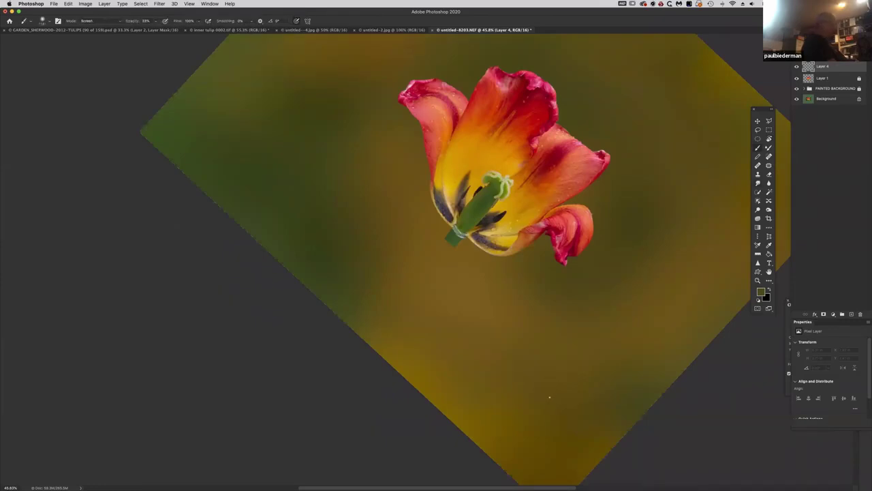
key("r")
mouse_move(563, 400)
left_mouse_down()
mouse_move(529, 413)
mouse_move(487, 399)
mouse_move(572, 376)
left_mouse_up()
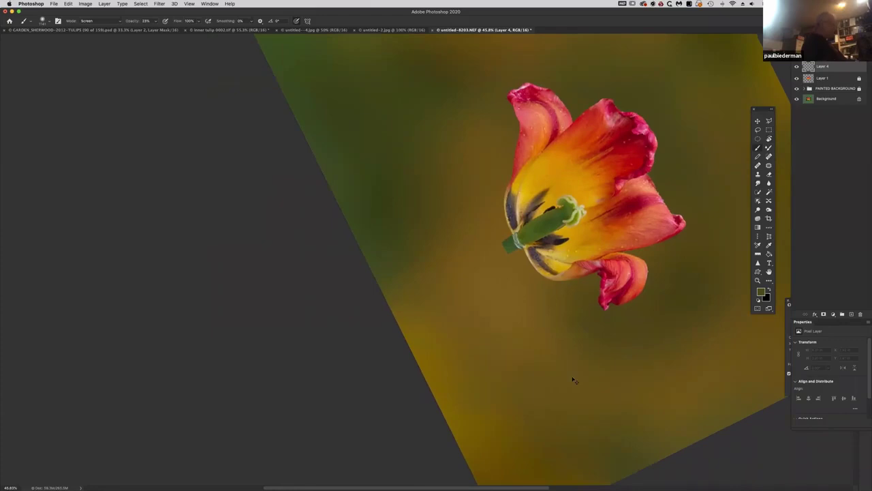
Switch to the Pencil tool at the cut end of the stem and choose a dark olive green foreground color.
key("super+1")
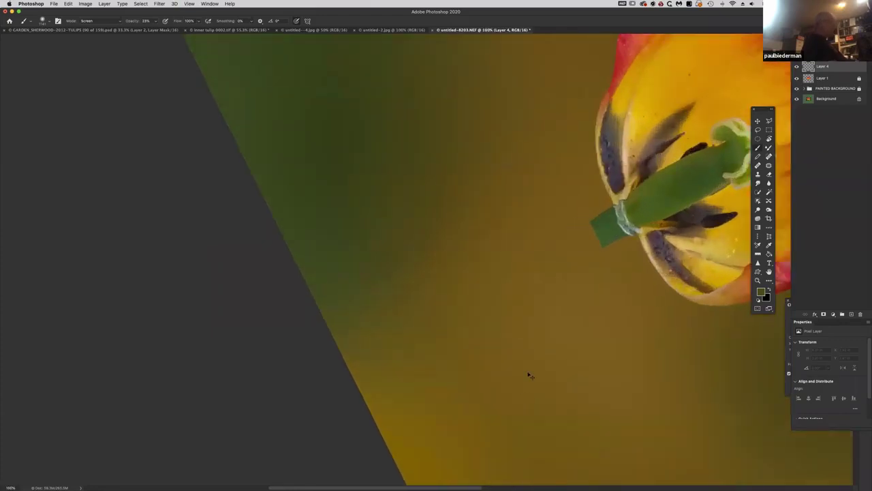
left_click_drag(568, 355, 515, 273)
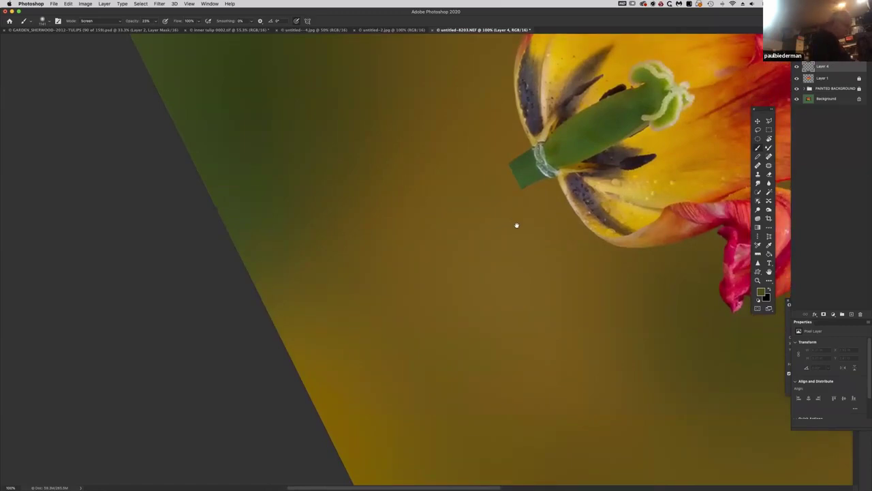
mouse_move(534, 273)
left_mouse_down()
mouse_move(481, 288)
mouse_move(372, 278)
mouse_move(393, 285)
left_mouse_up()
left_click_drag(473, 234, 473, 236)
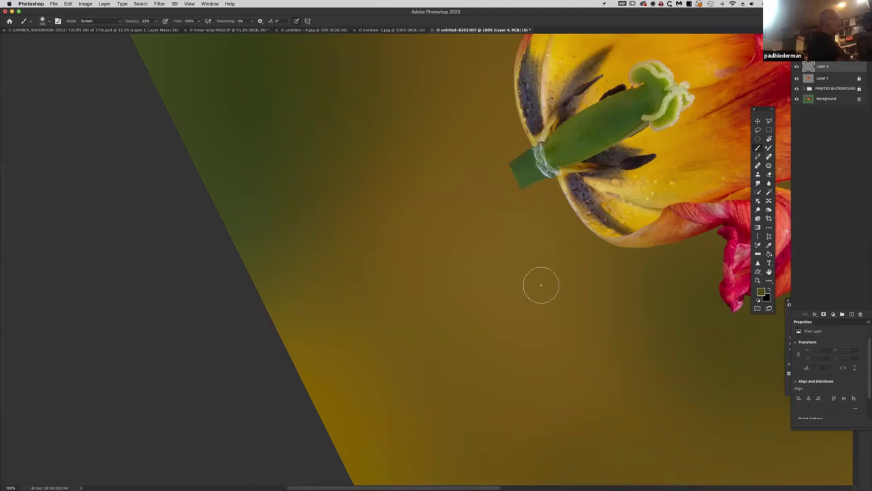
scroll(506, 366, "up", 5)
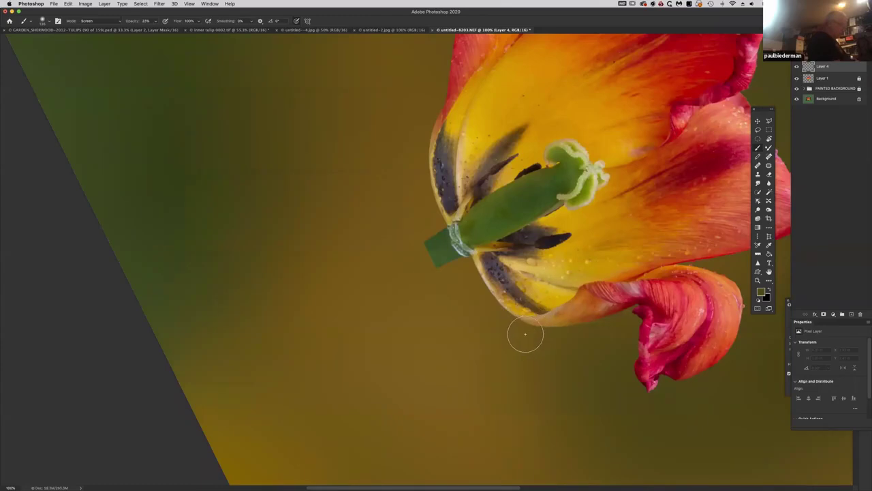
key("shift+b")
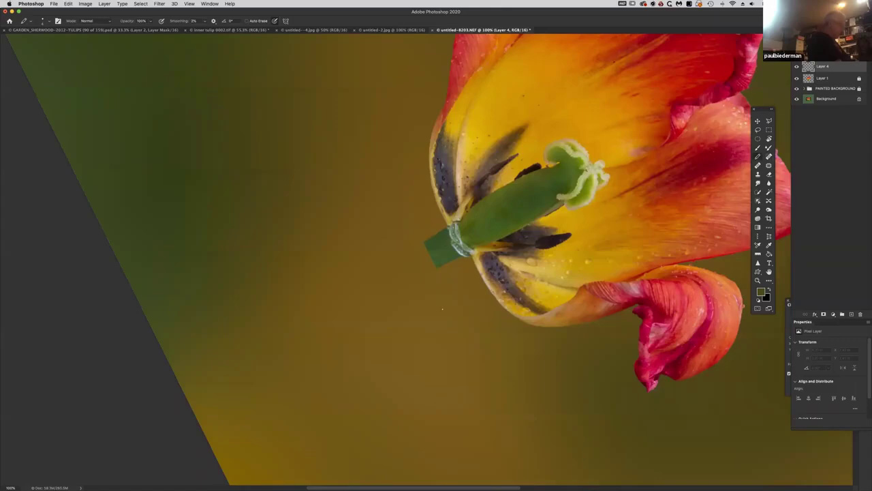
left_click_drag(438, 314, 439, 316)
left_click(761, 291)
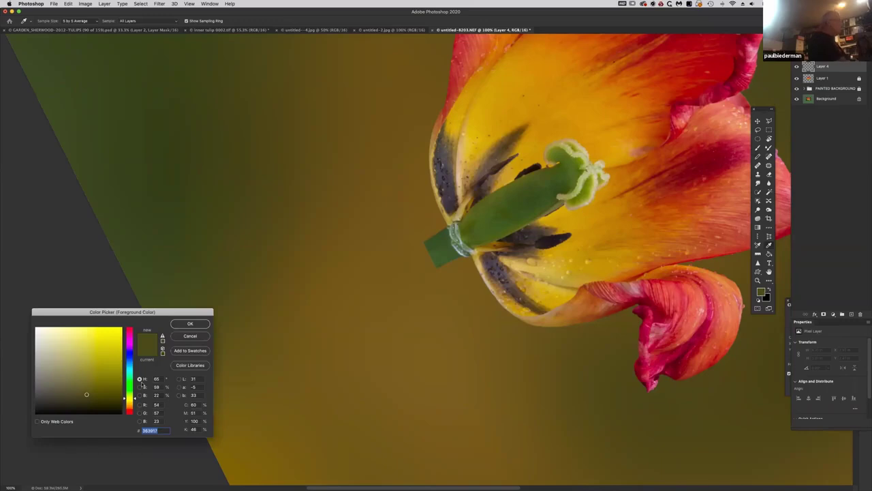
left_click(190, 324)
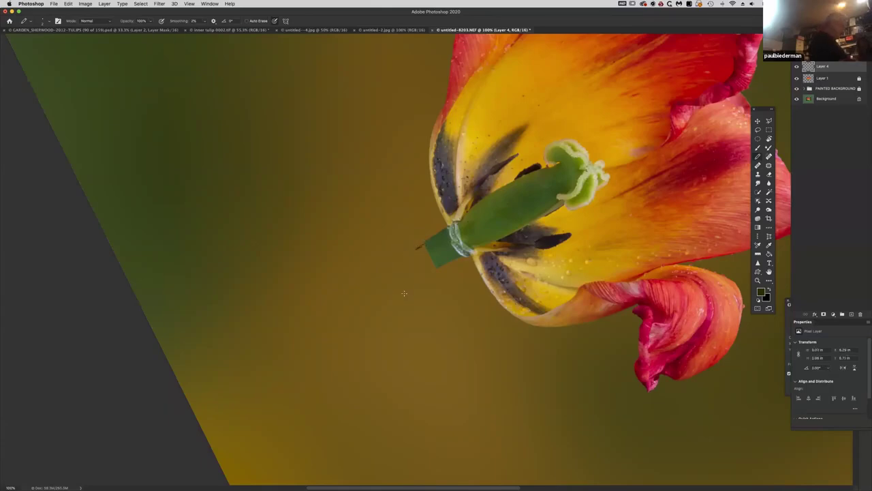
Undo the thin test stroke and draw both stem edges with the Pencil at 38% opacity, from the cut stem towards the canvas edge.
key("super+z")
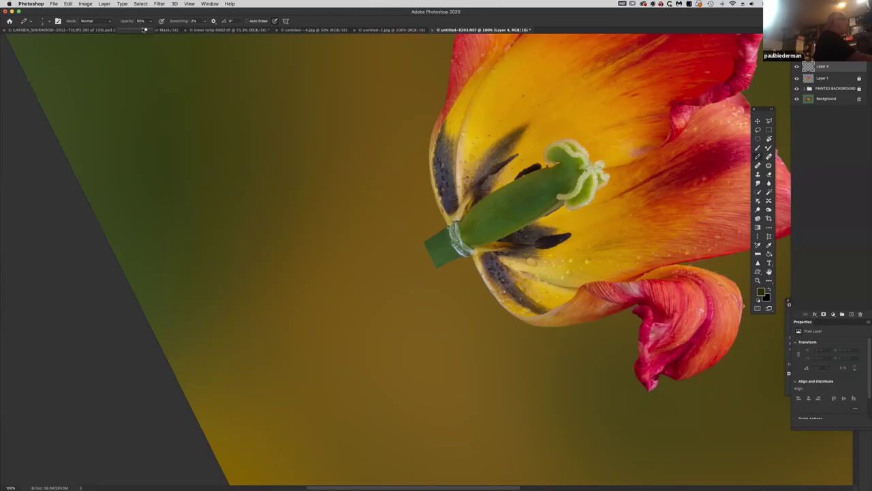
left_click_drag(423, 277, 429, 286)
mouse_move(408, 256)
left_mouse_down()
mouse_move(427, 244)
mouse_move(298, 308)
left_mouse_up()
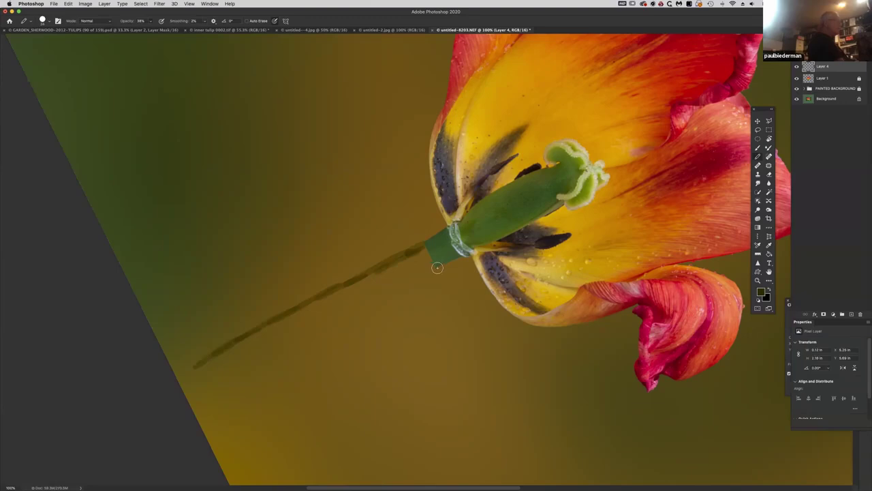
mouse_move(342, 316)
left_mouse_down()
mouse_move(287, 346)
mouse_move(319, 329)
mouse_move(290, 337)
left_mouse_up()
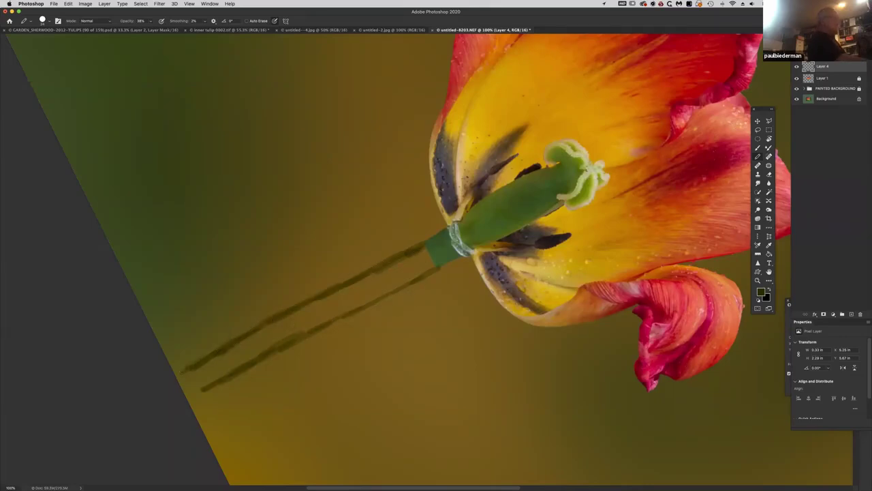
Add a new layer directly above Layer 1, switch to the Brush tool, and sample green from the existing stem.
left_click(846, 79)
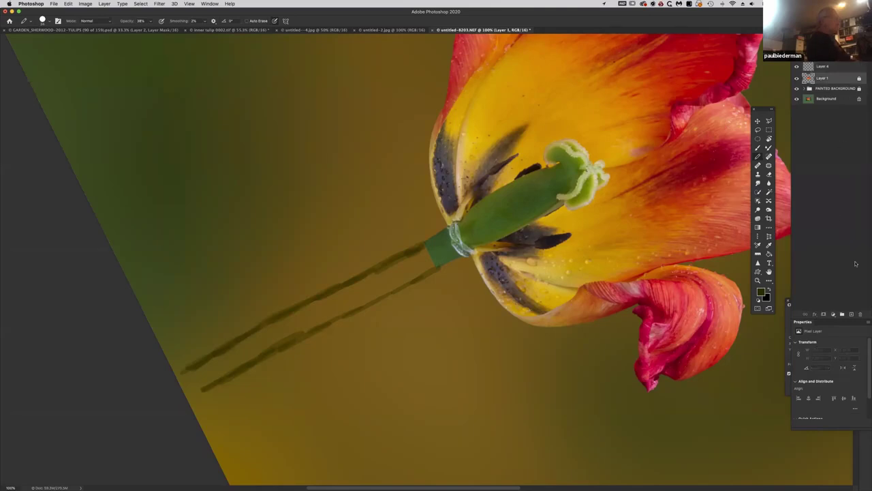
left_click(852, 315)
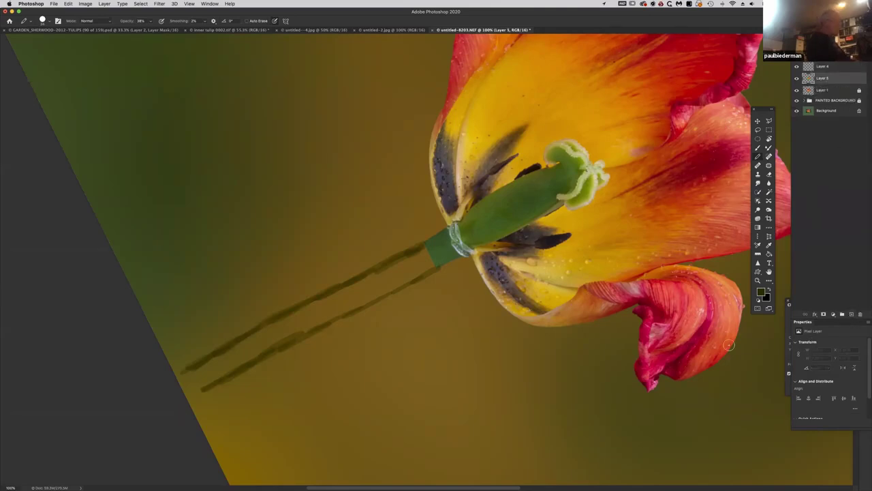
key("shift+b")
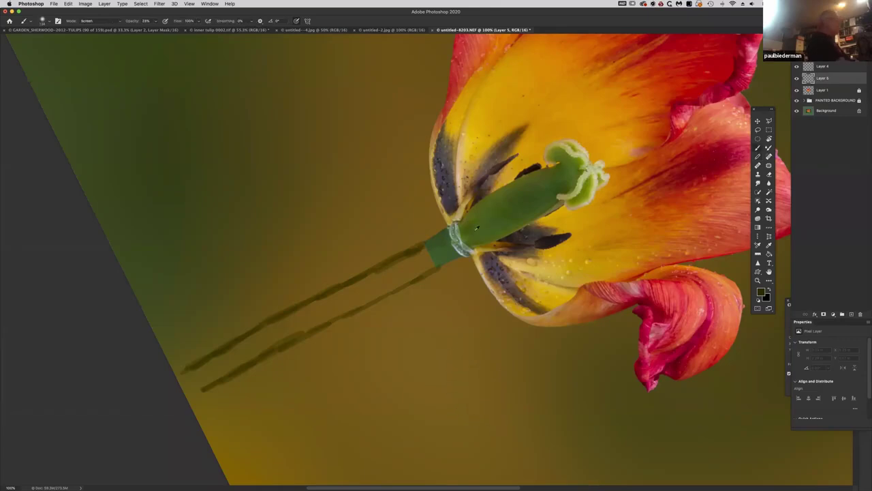
key("bracketright")
key("bracketright")
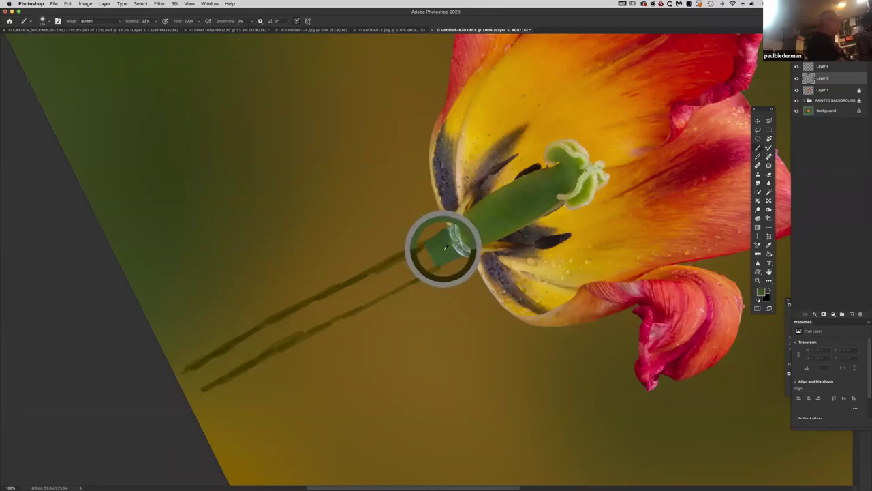
key("bracketleft")
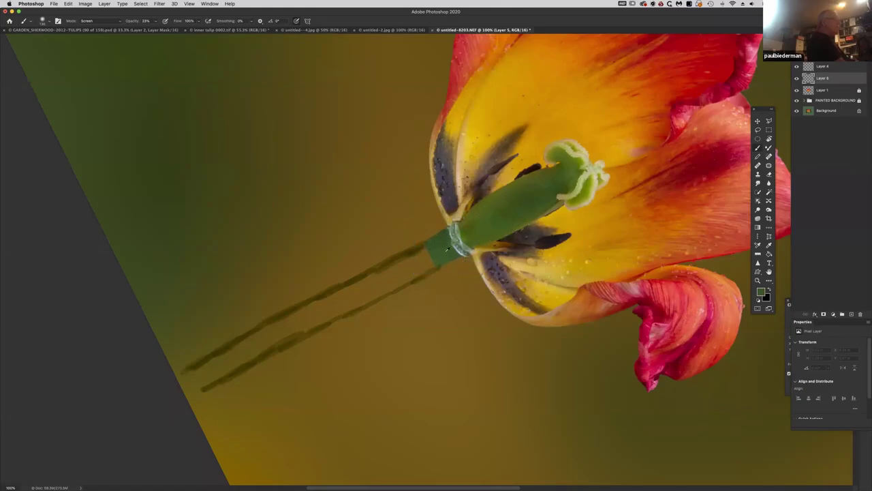
Dab the sampled green between the two stem edges and set the brush to Normal mode at 100% opacity.
left_click_drag(415, 253, 414, 257)
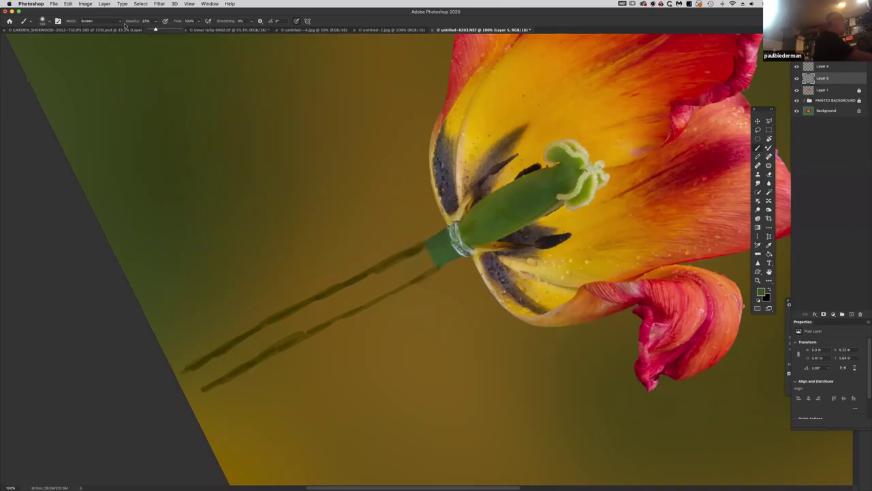
left_click(121, 21)
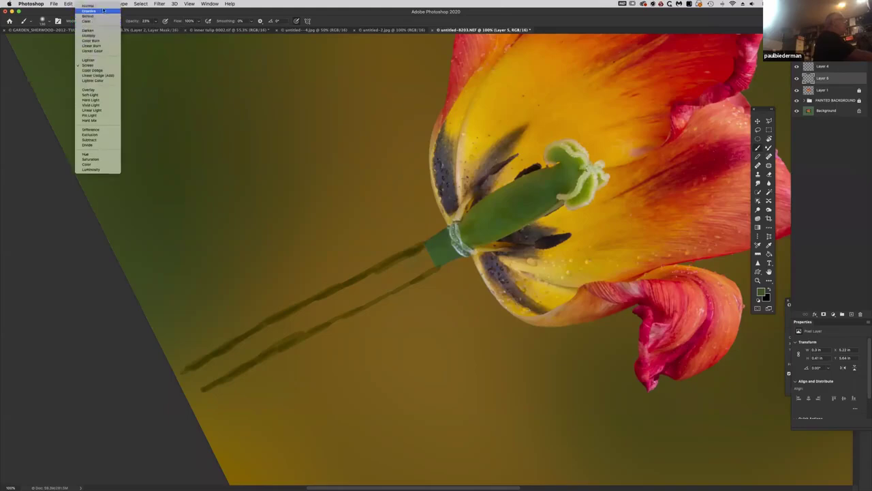
left_click(104, 6)
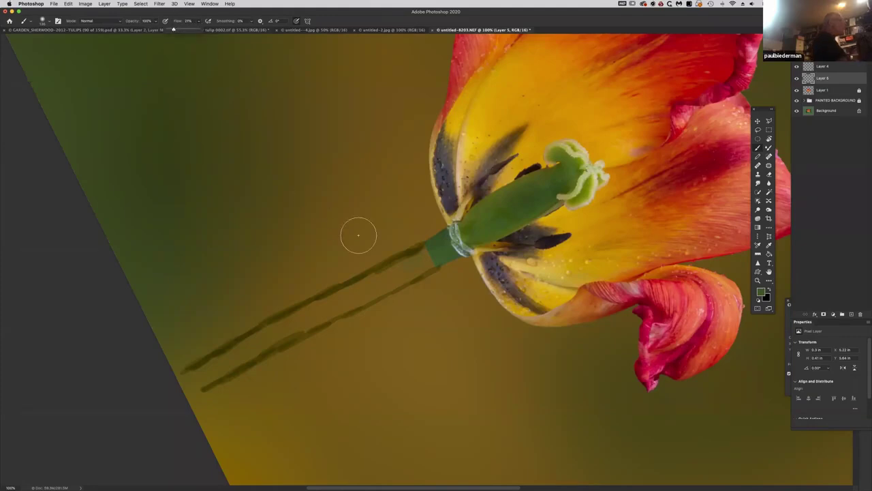
Fill the gap between the two drawn stem edges with green and hide Layer 4 containing the edge lines.
mouse_move(395, 274)
left_mouse_down()
mouse_move(426, 246)
mouse_move(398, 262)
mouse_move(420, 250)
mouse_move(402, 271)
mouse_move(430, 262)
mouse_move(358, 297)
mouse_move(394, 276)
mouse_move(390, 268)
mouse_move(298, 330)
mouse_move(290, 332)
mouse_move(302, 321)
mouse_move(279, 329)
mouse_move(434, 253)
mouse_move(421, 260)
mouse_move(435, 264)
mouse_move(443, 245)
mouse_move(417, 259)
mouse_move(441, 240)
mouse_move(416, 266)
mouse_move(441, 260)
mouse_move(264, 348)
mouse_move(275, 344)
mouse_move(227, 362)
mouse_move(286, 328)
mouse_move(210, 359)
mouse_move(182, 379)
mouse_move(228, 368)
mouse_move(194, 390)
mouse_move(407, 273)
mouse_move(179, 376)
mouse_move(438, 244)
mouse_move(207, 379)
left_mouse_up()
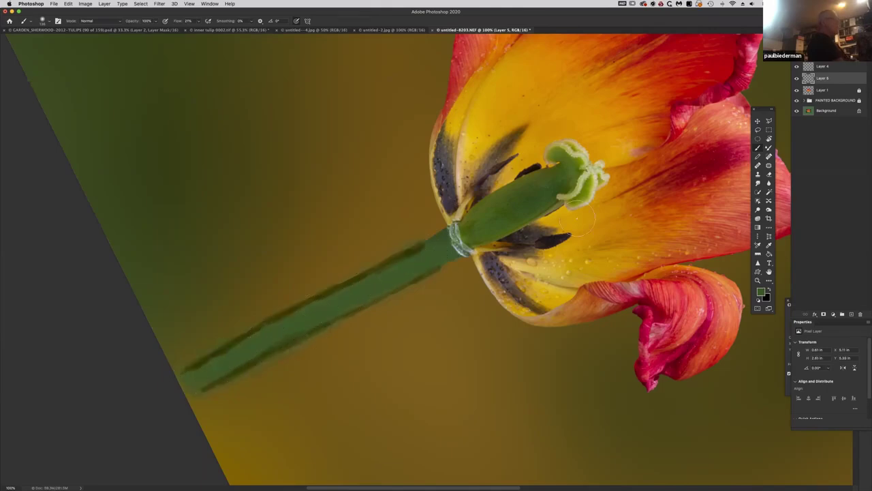
left_click(797, 67)
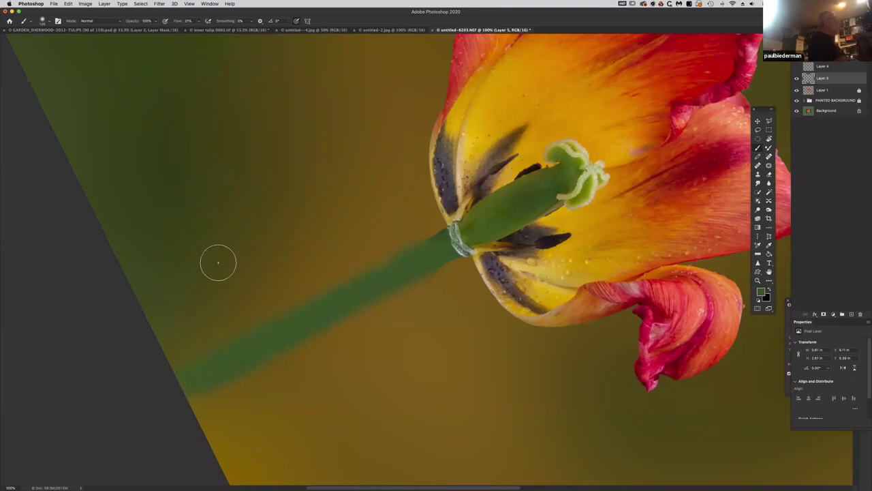
Set the brush to Multiply at a low opacity and paint shading lengthwise along the green stem.
left_click(120, 21)
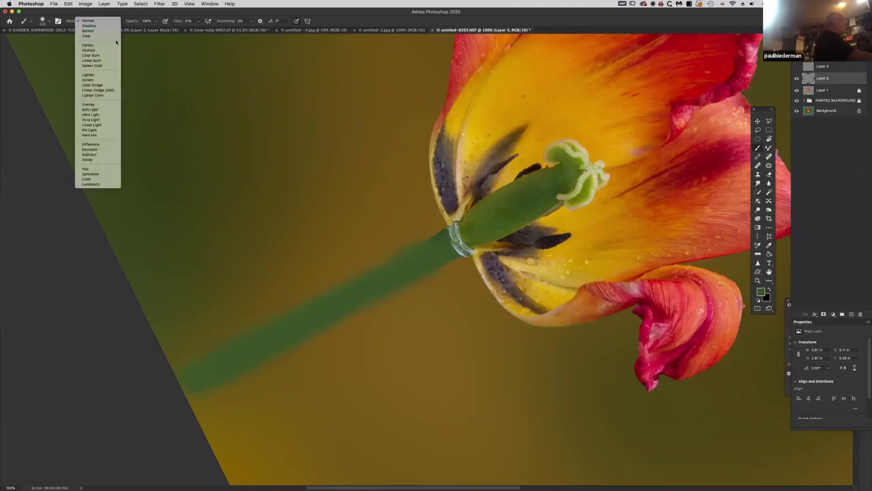
key("Return")
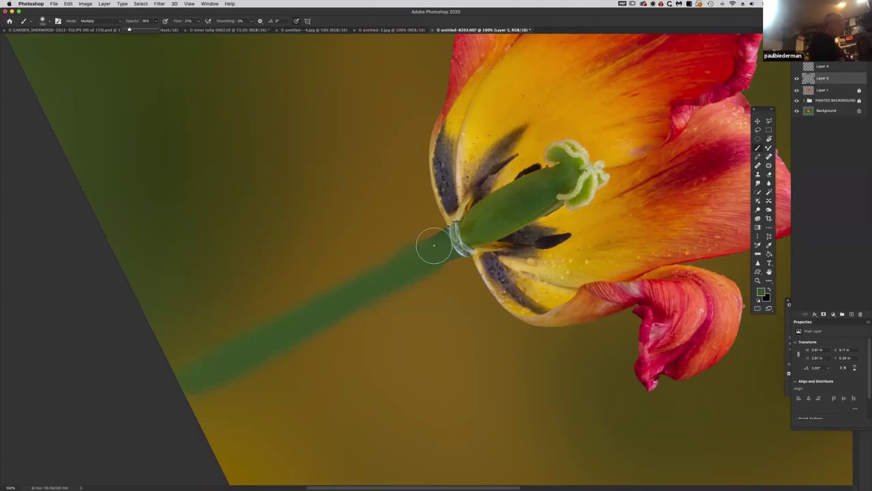
key("bracketleft")
key("bracketleft")
key("bracketleft")
key("bracketleft")
mouse_move(407, 255)
left_mouse_down()
mouse_move(428, 243)
mouse_move(183, 385)
mouse_move(443, 261)
mouse_move(437, 265)
mouse_move(357, 305)
mouse_move(553, 184)
mouse_move(526, 197)
mouse_move(603, 182)
mouse_move(645, 152)
mouse_move(559, 181)
mouse_move(449, 245)
mouse_move(537, 190)
mouse_move(430, 253)
mouse_move(441, 238)
mouse_move(426, 250)
mouse_move(427, 241)
mouse_move(227, 352)
mouse_move(448, 258)
mouse_move(197, 395)
mouse_move(353, 304)
mouse_move(458, 257)
mouse_move(433, 250)
mouse_move(448, 238)
mouse_move(196, 376)
mouse_move(436, 248)
mouse_move(247, 347)
mouse_move(273, 345)
mouse_move(397, 290)
mouse_move(424, 259)
left_mouse_up()
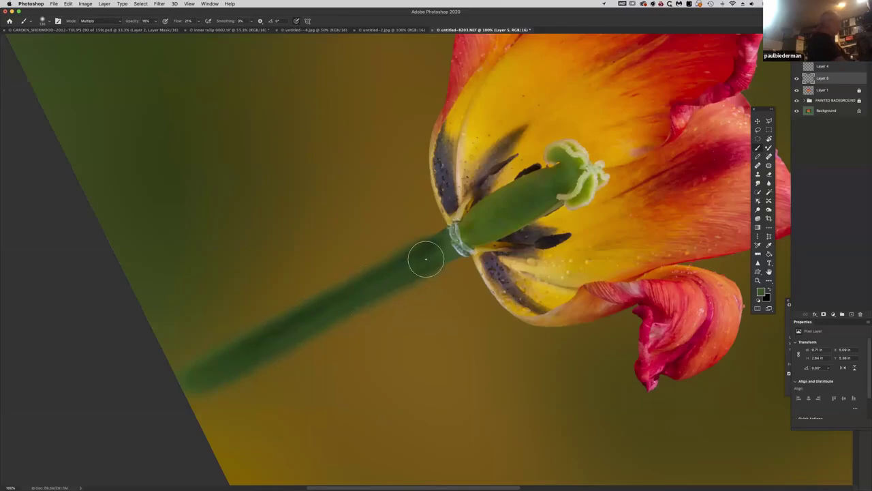
Set the brush mode to Screen and paint a lighter highlight along the stem.
left_click(119, 21)
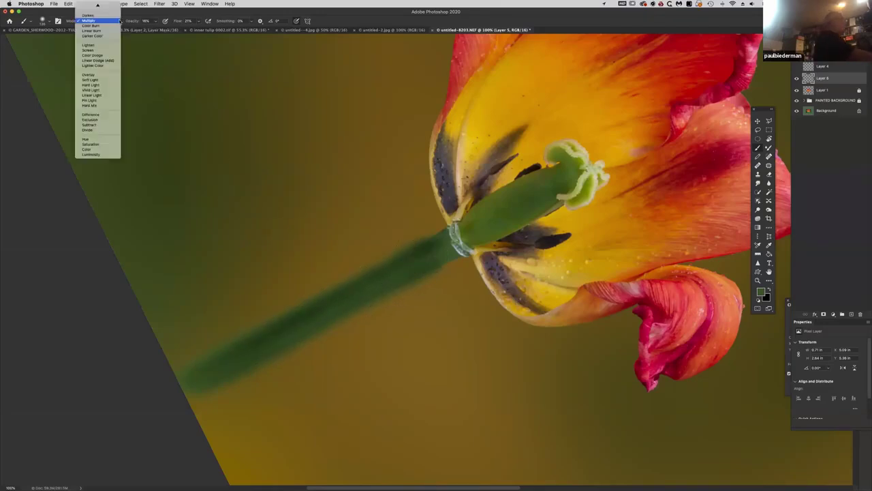
left_click(117, 50)
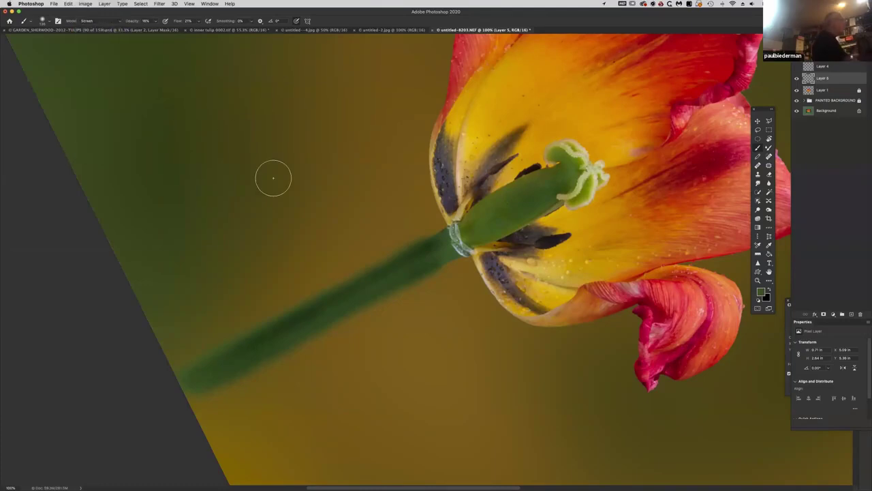
mouse_move(405, 272)
left_mouse_down()
mouse_move(220, 363)
mouse_move(413, 257)
mouse_move(172, 388)
mouse_move(438, 243)
left_mouse_up()
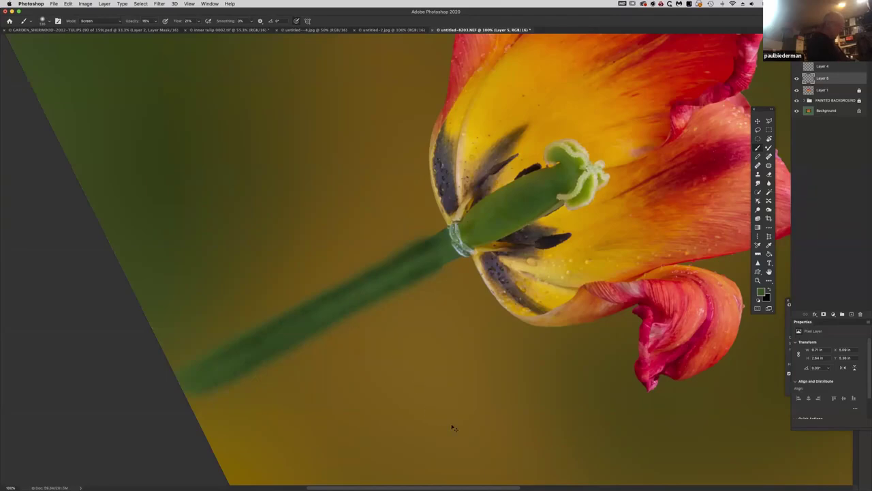
Erase the soft fringe along the stem's lower edge from the flower to the canvas edge, undoing the stray stroke at the far end.
key("super+equal")
left_click_drag(495, 403, 593, 316)
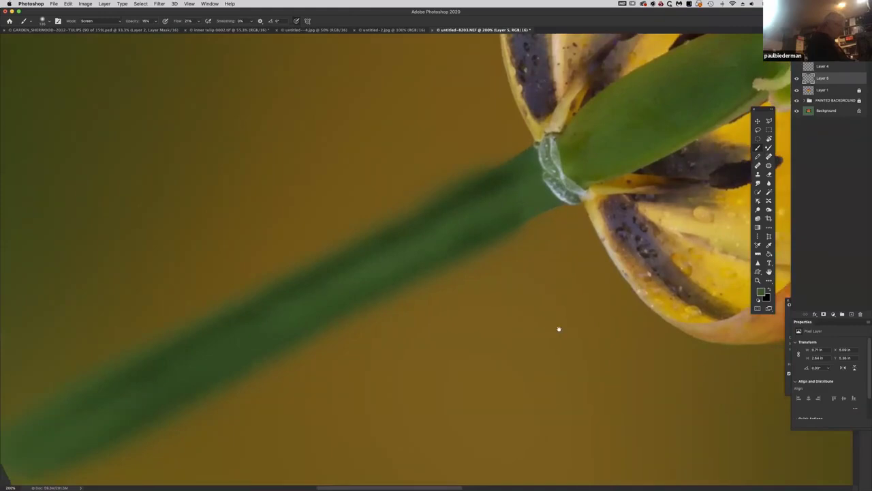
key("e")
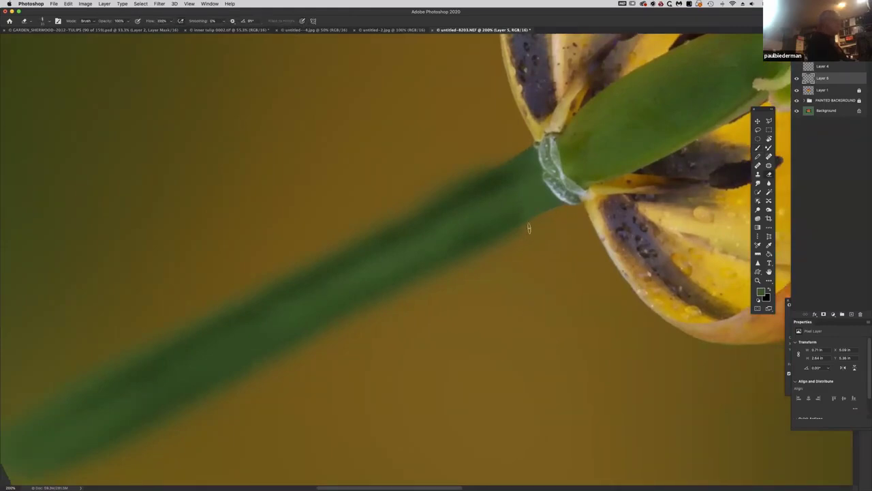
mouse_move(512, 238)
left_mouse_down()
mouse_move(481, 252)
mouse_move(534, 224)
mouse_move(213, 399)
left_mouse_up()
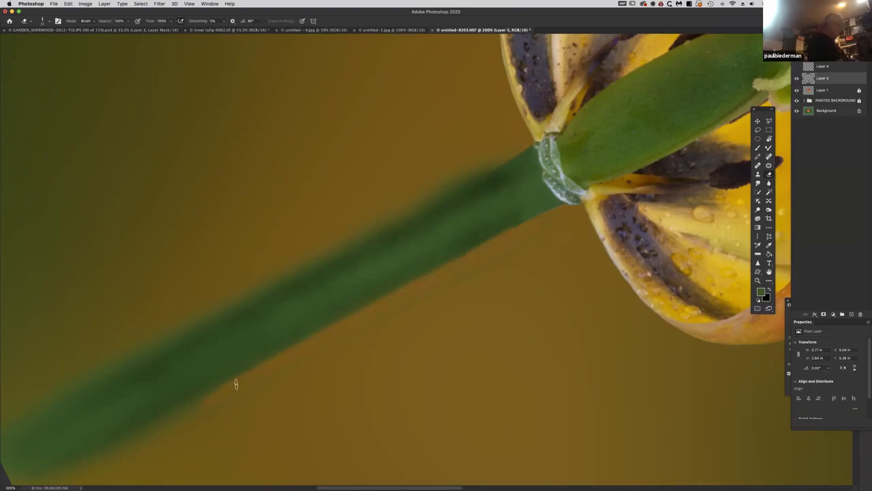
mouse_move(236, 384)
left_mouse_down()
mouse_move(96, 459)
mouse_move(202, 403)
mouse_move(193, 408)
left_mouse_up()
mouse_move(150, 431)
left_mouse_down()
mouse_move(101, 459)
mouse_move(109, 453)
left_mouse_up()
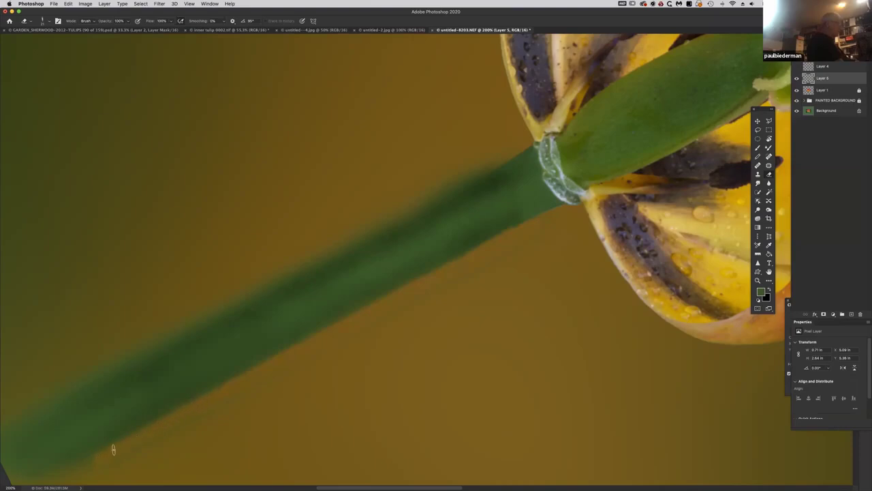
left_click_drag(105, 455, 57, 477)
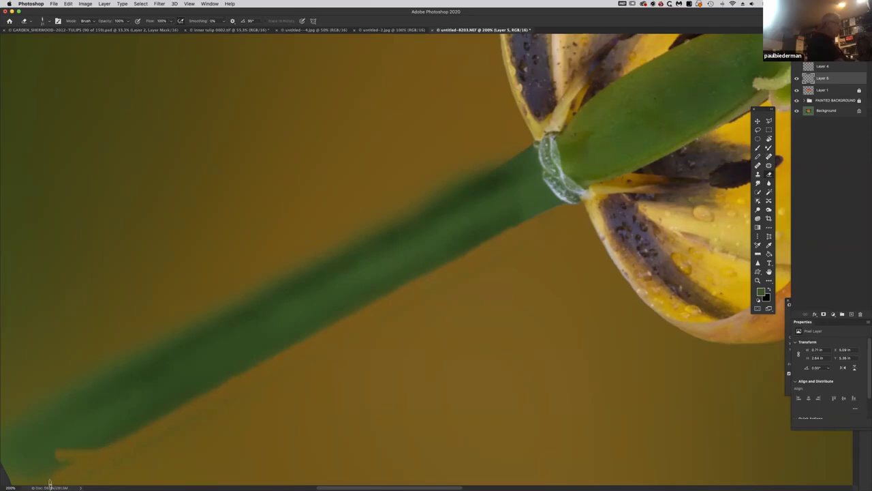
scroll(73, 465, "down", 5)
key("ctrl+z")
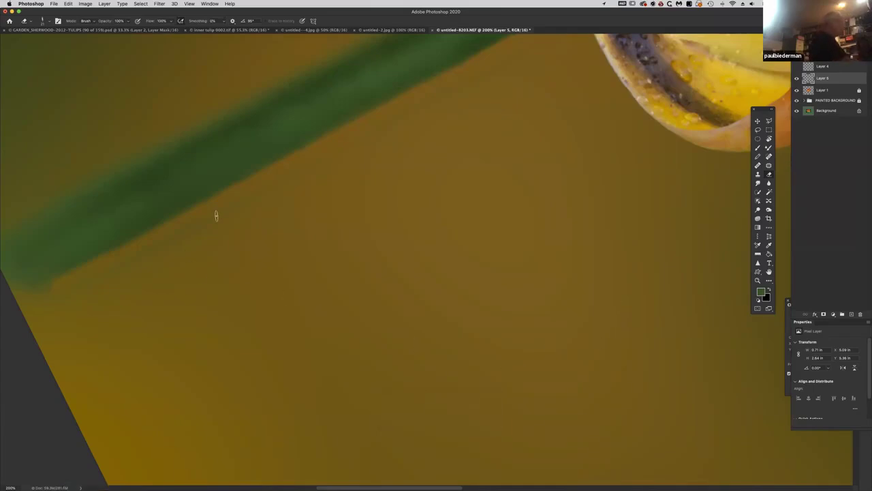
Hide the PAINTED BACKGROUND group and the Background layer, and erase the soft fringe along the stem's upper edge.
left_click(797, 100)
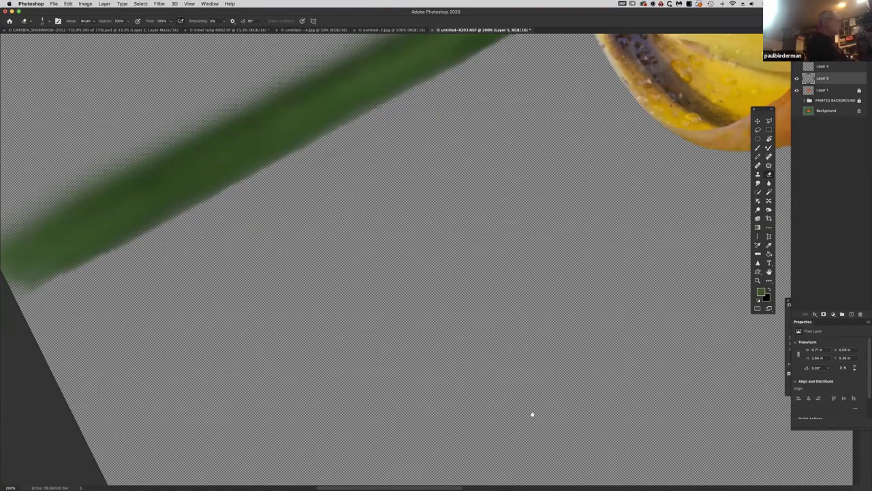
scroll(539, 402, "up", 3)
scroll(548, 389, "up", 3)
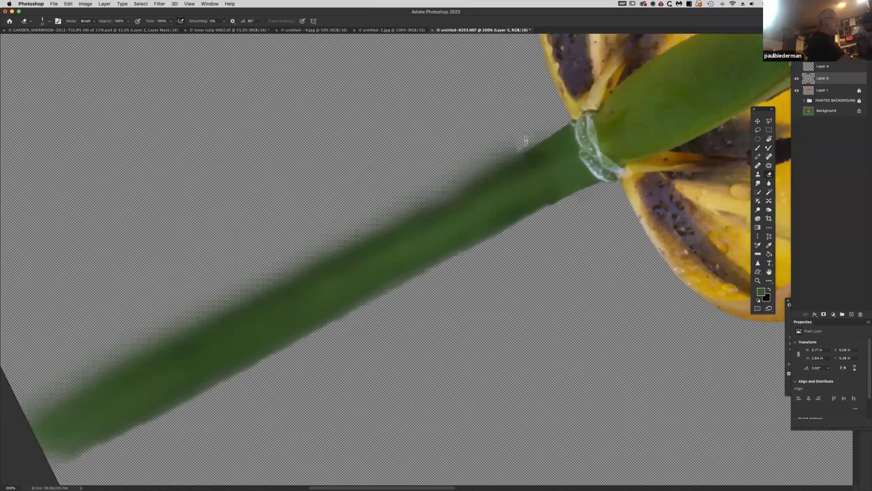
left_click(496, 158)
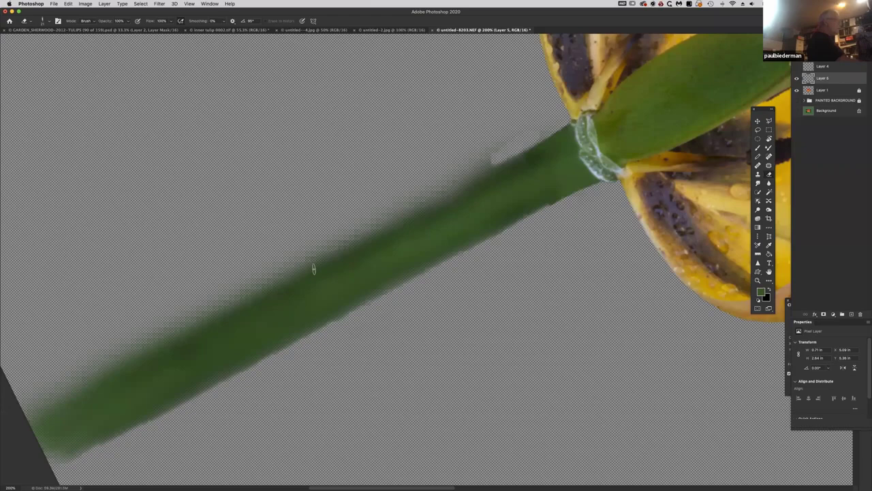
left_click(45, 400, "shift")
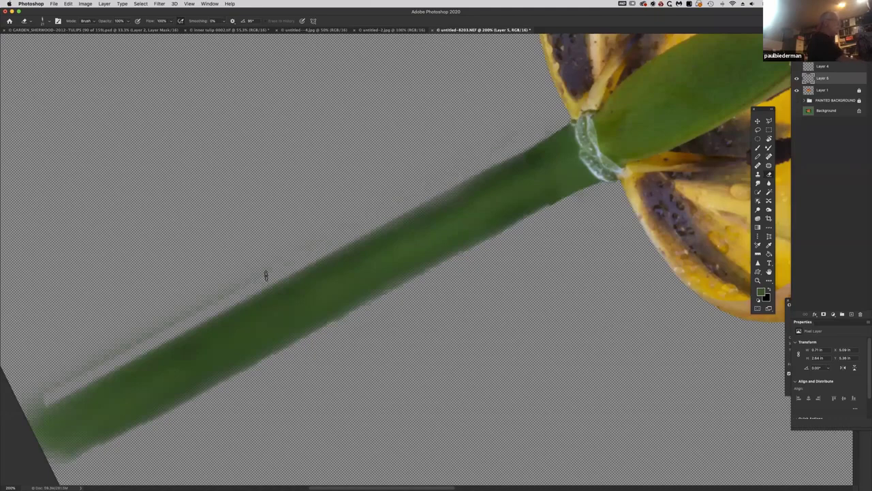
mouse_move(120, 346)
left_mouse_down()
mouse_move(19, 408)
mouse_move(35, 401)
left_mouse_up()
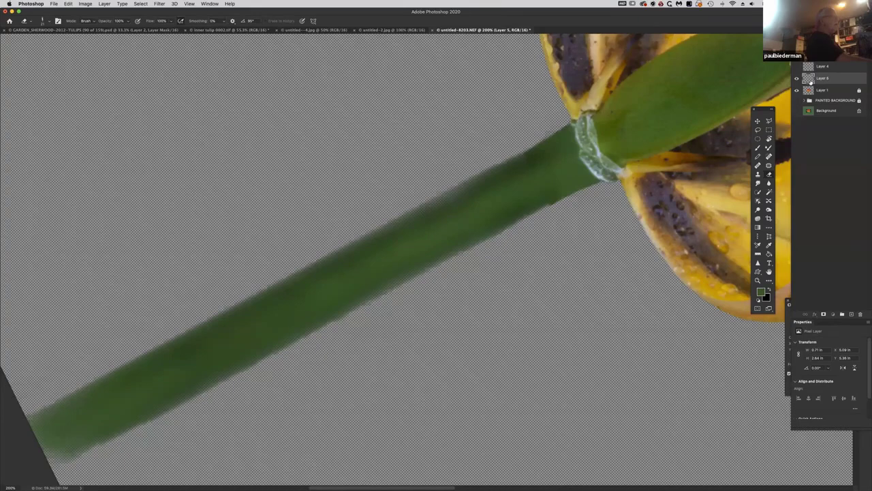
Switch to the Brush tool with a Soft Round tip of 18 px, flattened into an ellipse and angled at -38°.
key("b")
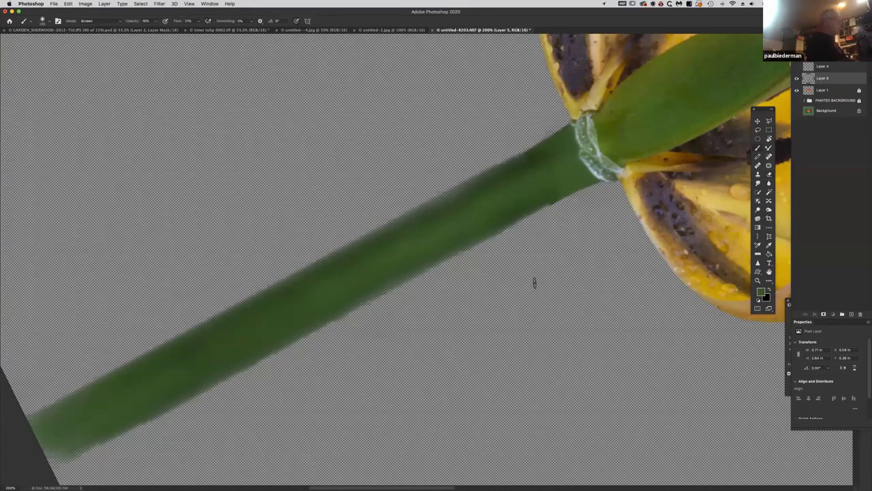
mouse_move(557, 319)
left_mouse_down()
mouse_move(495, 345)
mouse_move(513, 338)
left_mouse_up()
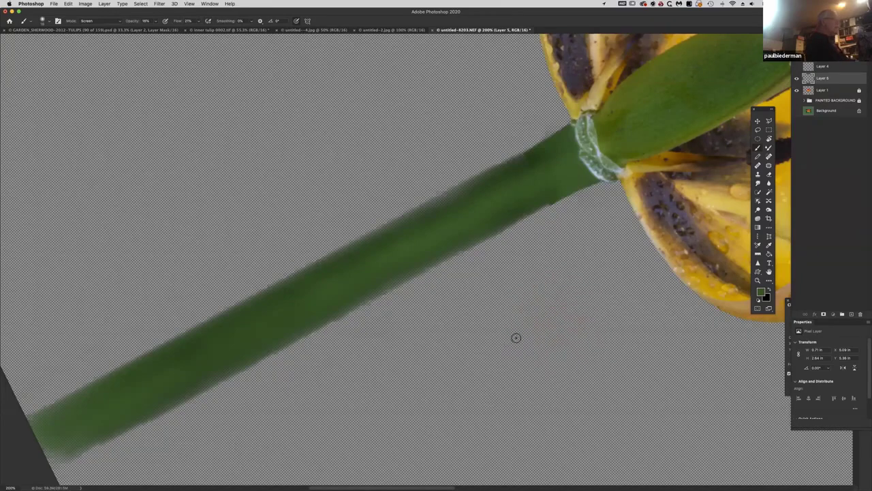
right_click(546, 267)
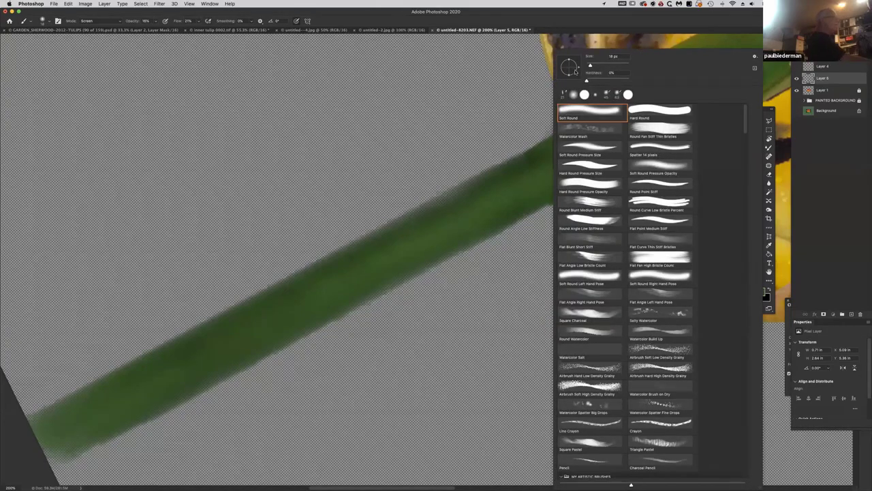
left_click_drag(569, 76, 579, 77)
Sample dark green from the stem's upper edge near the flower and set the brush mode to Multiply.
left_click(545, 152)
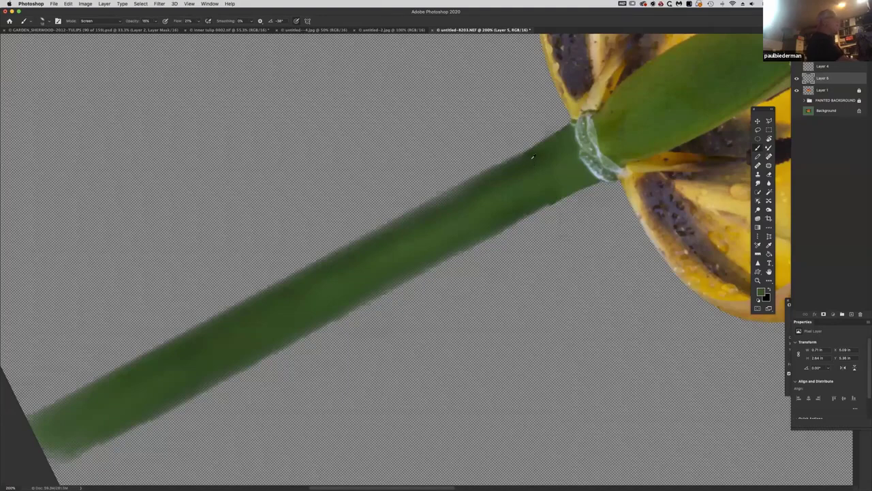
left_click(122, 22)
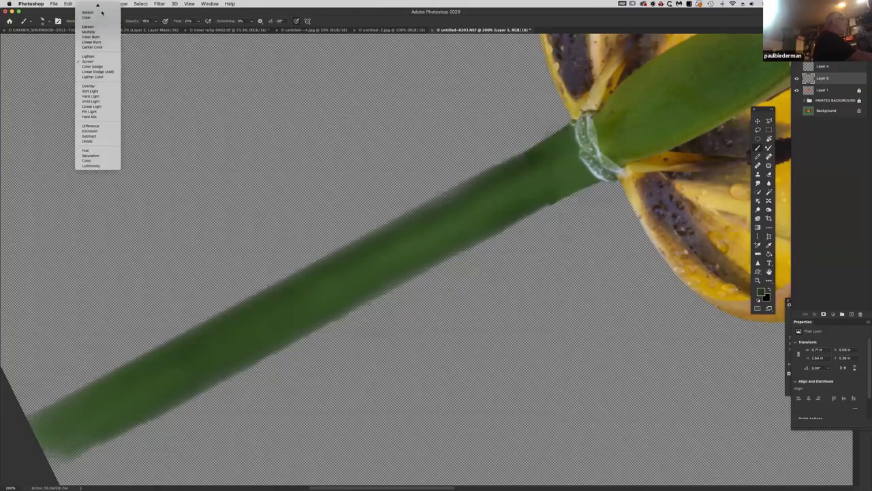
key("Return")
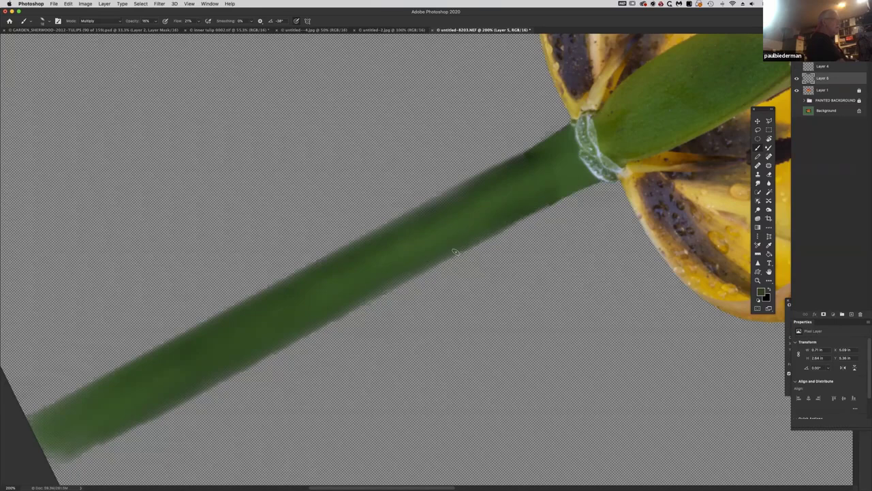
Add a new layer above the green stem layer and paint dark shading along the stem's lower edge.
left_click(850, 314)
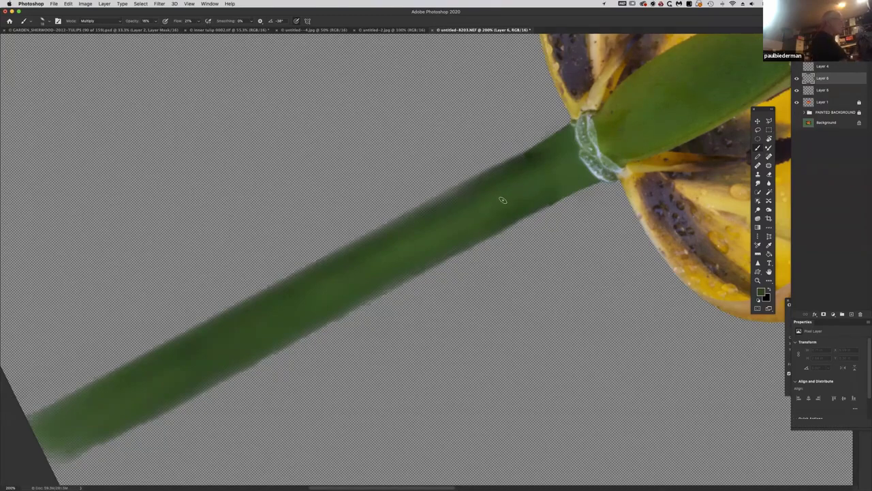
mouse_move(499, 228)
left_mouse_down()
mouse_move(490, 232)
mouse_move(525, 212)
left_mouse_up()
mouse_move(360, 300)
left_mouse_down()
mouse_move(456, 241)
mouse_move(409, 276)
left_mouse_up()
left_click_drag(362, 297, 339, 313)
left_click_drag(288, 345, 219, 384)
left_click_drag(152, 418, 113, 440)
Raise the brush flow to 100% and darken both edges of the stem, including the area near the flower base.
left_click_drag(199, 24, 223, 30)
left_click(99, 437)
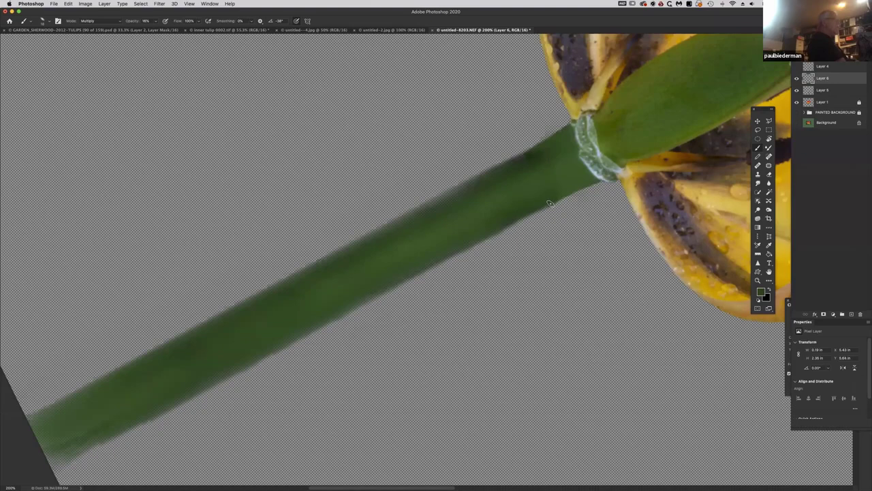
mouse_move(497, 219)
left_mouse_down()
mouse_move(544, 153)
mouse_move(516, 156)
left_mouse_up()
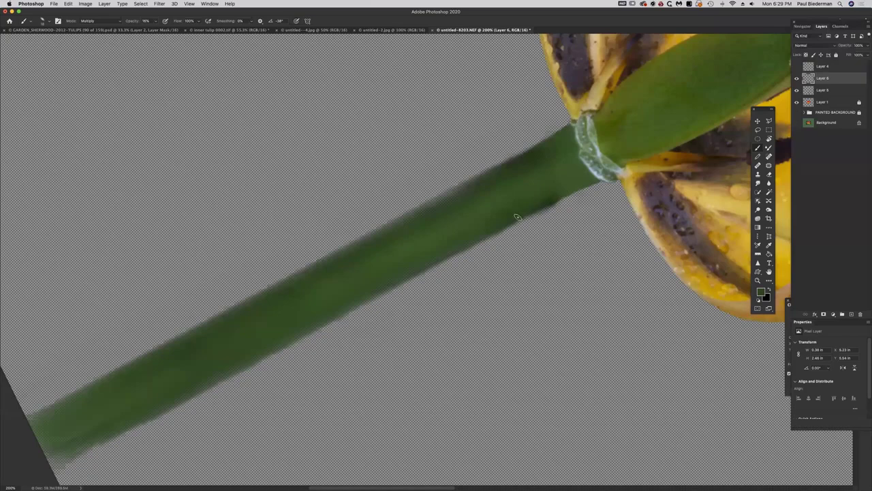
left_click_drag(559, 139, 544, 145)
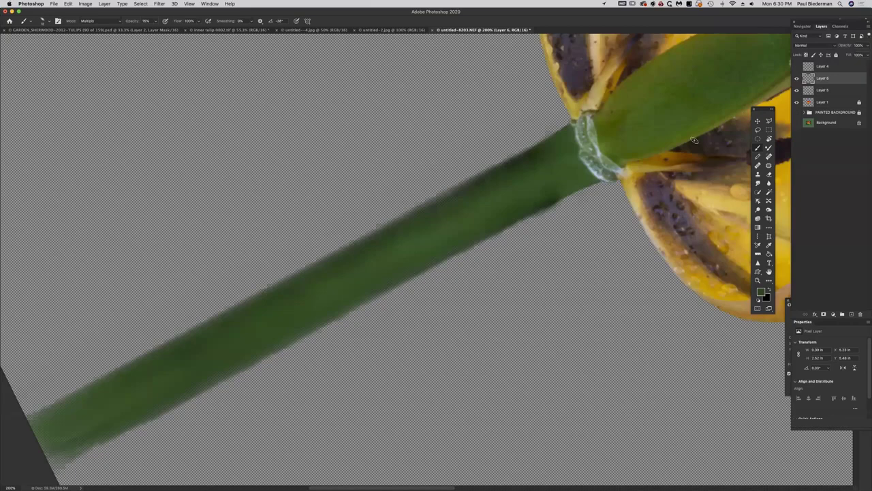
Reselect the shading layer above the green stem layer and darken the stem towards its far end at the canvas edge.
left_click(833, 94)
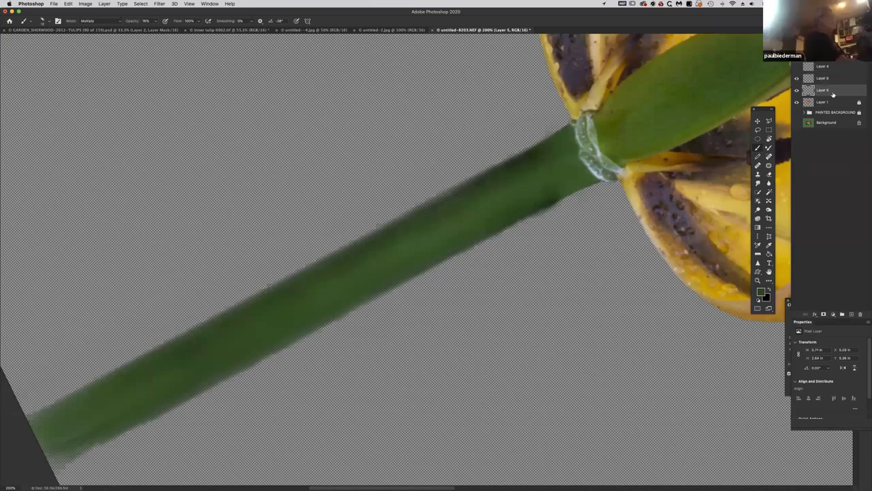
left_click(832, 79)
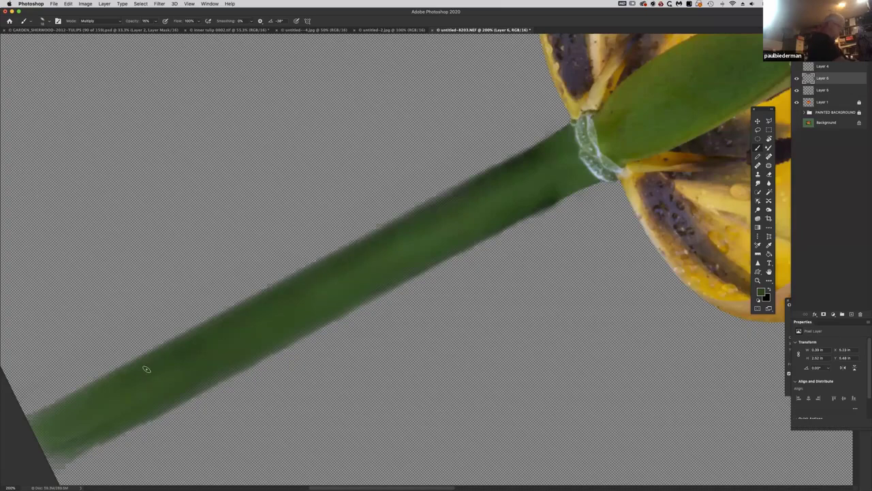
left_click_drag(158, 370, 175, 370)
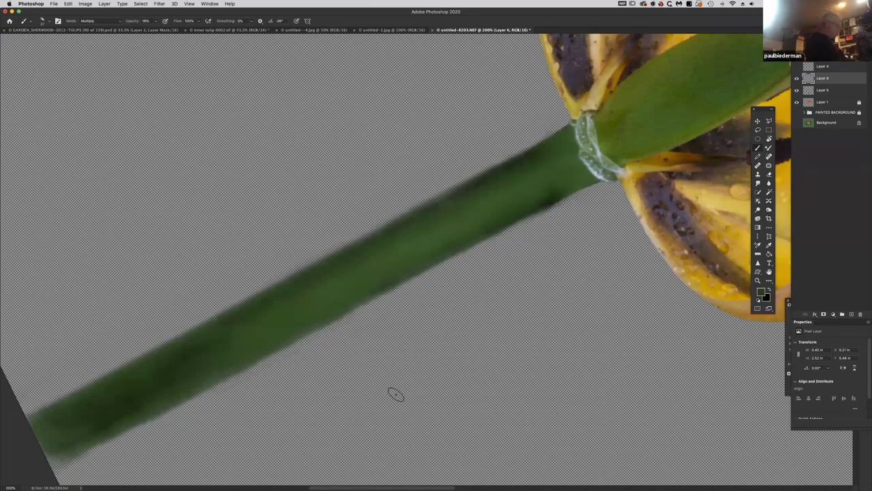
Blend the stem's shading with the Mixer Brush sampling all layers, and add a new layer above the shading layer.
key("shift+b")
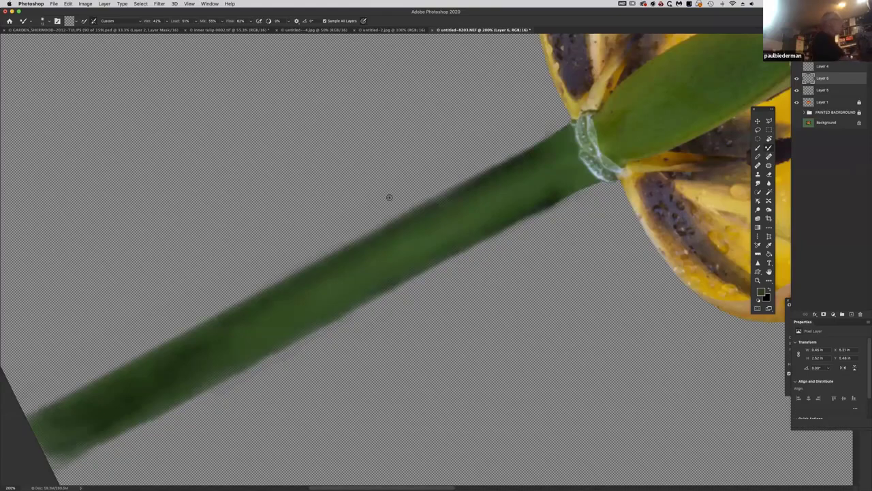
left_click_drag(524, 282, 561, 292)
left_click_drag(526, 167, 532, 152)
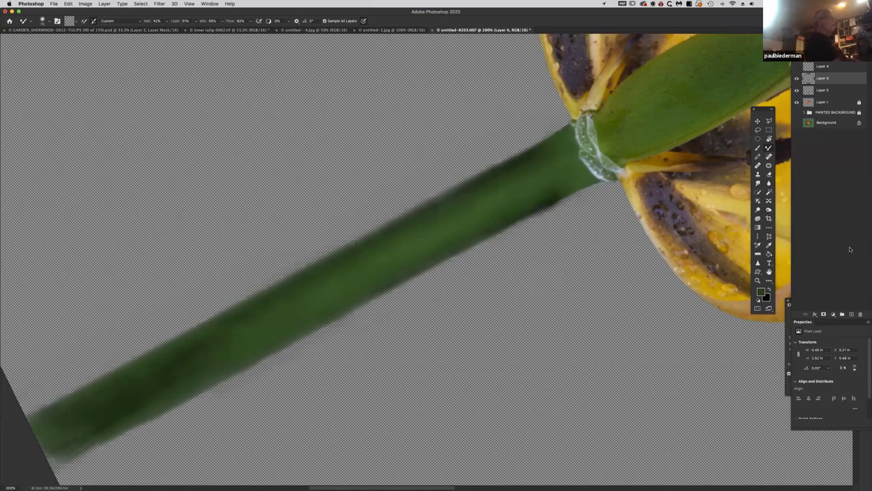
left_click(852, 315)
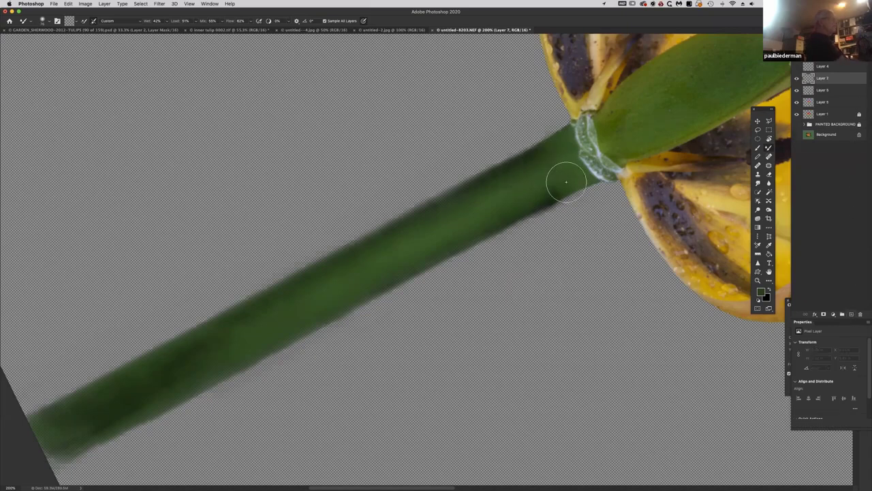
Blend the shading and edges of the green stem along its full length with the Mixer Brush on Layer 7.
mouse_move(538, 203)
left_mouse_down()
mouse_move(518, 216)
mouse_move(529, 189)
mouse_move(515, 168)
mouse_move(539, 151)
mouse_move(240, 318)
mouse_move(165, 374)
mouse_move(323, 291)
mouse_move(351, 261)
mouse_move(385, 261)
mouse_move(558, 169)
mouse_move(544, 159)
mouse_move(520, 169)
mouse_move(526, 161)
mouse_move(426, 208)
mouse_move(191, 352)
mouse_move(217, 358)
mouse_move(137, 397)
mouse_move(143, 402)
mouse_move(93, 432)
mouse_move(45, 438)
mouse_move(111, 424)
mouse_move(51, 463)
mouse_move(147, 385)
left_mouse_up()
mouse_move(310, 295)
left_mouse_down()
mouse_move(413, 269)
mouse_move(321, 308)
mouse_move(559, 189)
mouse_move(580, 212)
left_mouse_up()
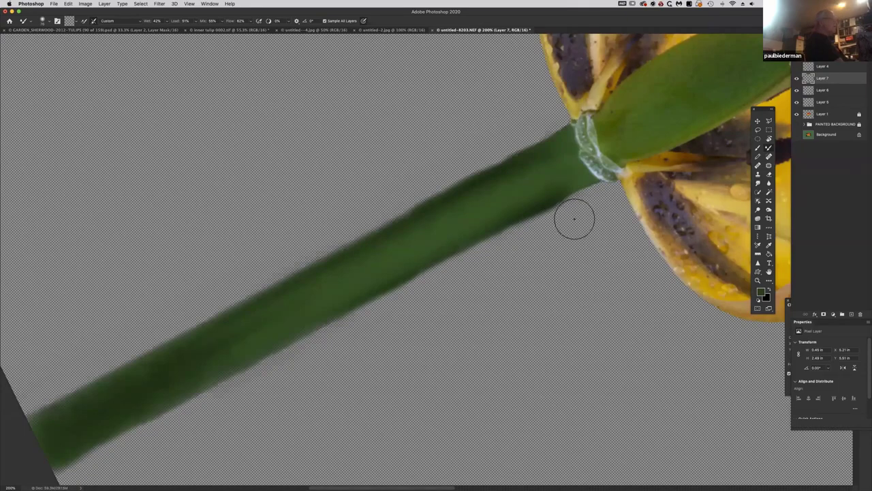
left_click(561, 210)
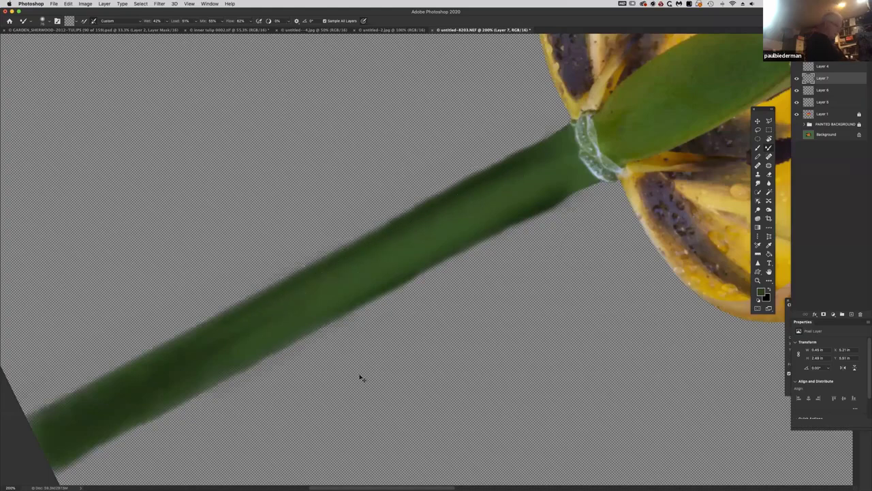
key("super+0")
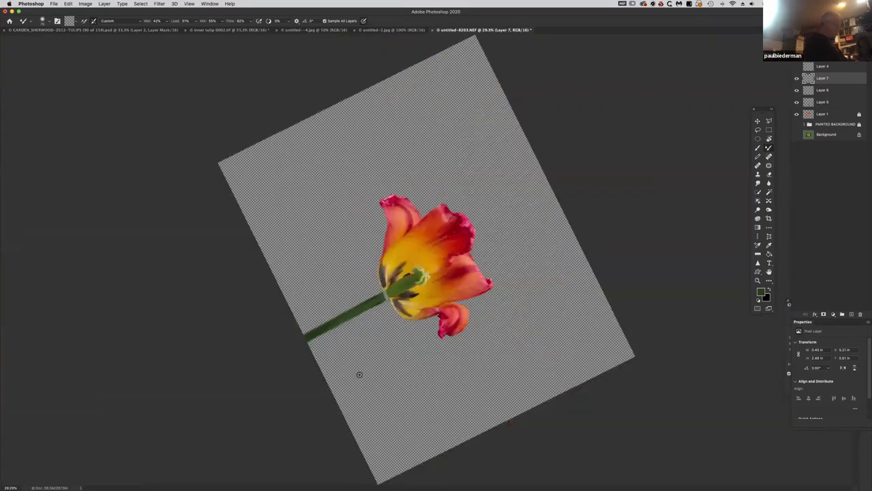
key("Escape")
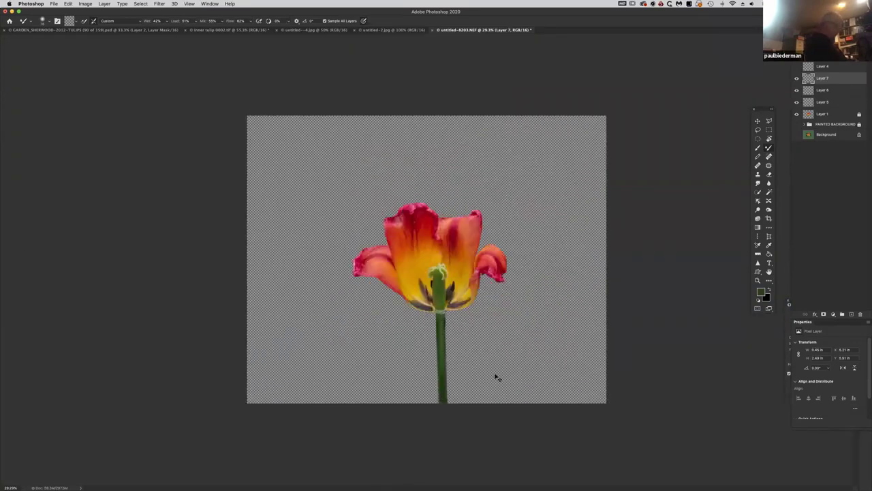
Add a new empty layer above Layer 7 for further stem painting.
key("super+equal")
key("super+equal")
key("super+equal")
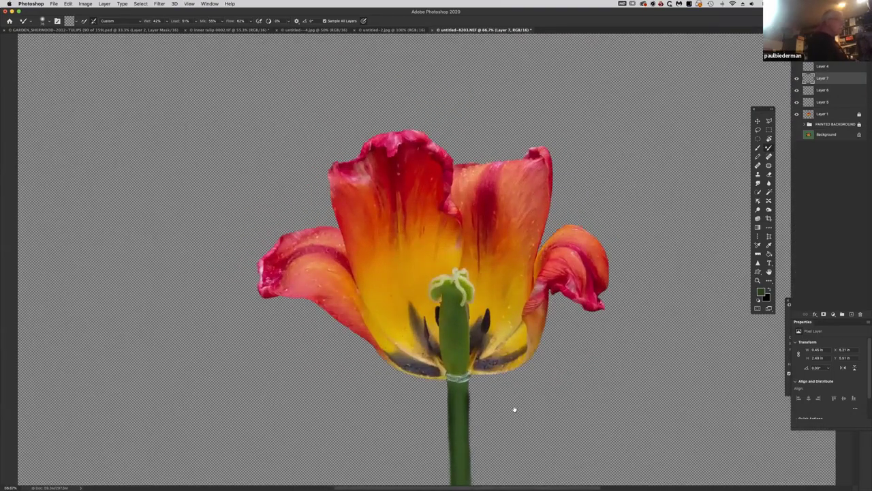
scroll(511, 286, "down", 5)
scroll(475, 273, "down", 1)
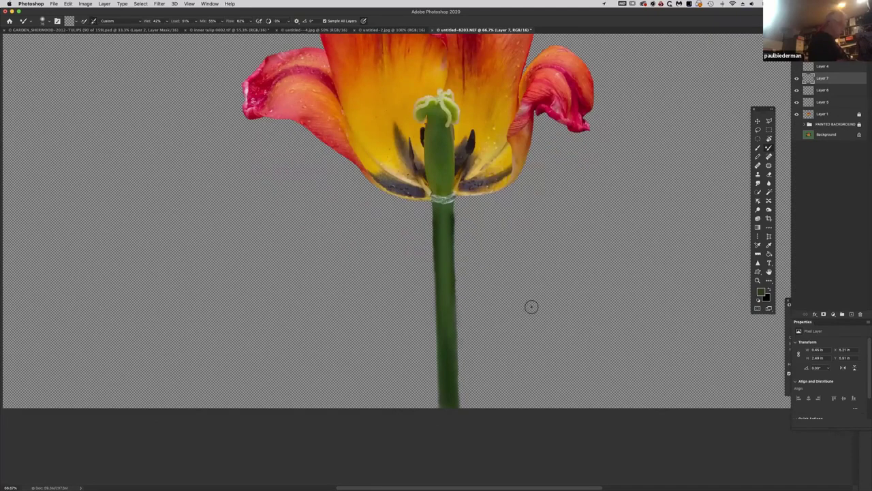
key("shift+b")
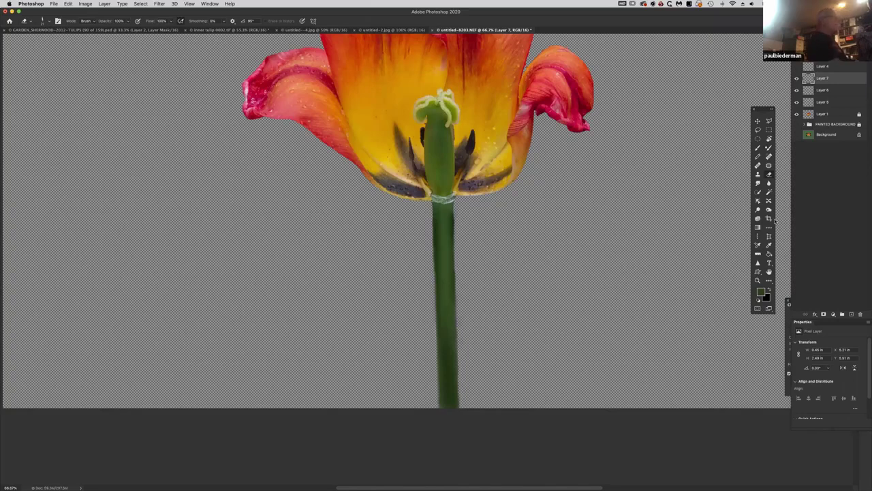
left_click(851, 315)
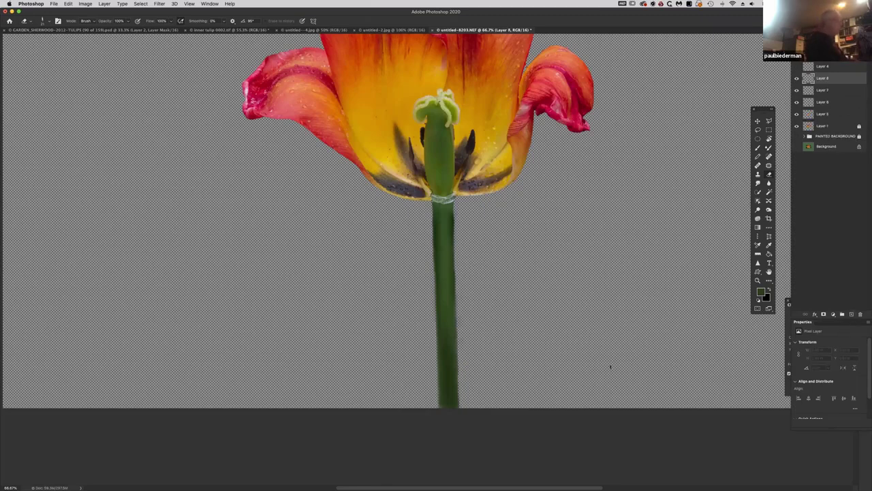
Set the Brush's blending mode to Normal and paint green over the stem below the flower on the new layer.
key("r")
mouse_move(622, 411)
left_mouse_down()
mouse_move(481, 437)
mouse_move(382, 412)
left_mouse_up()
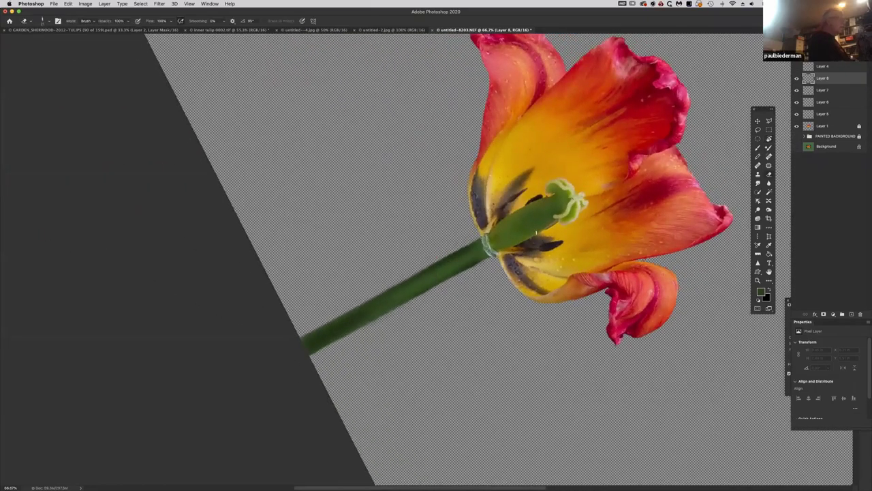
key("b")
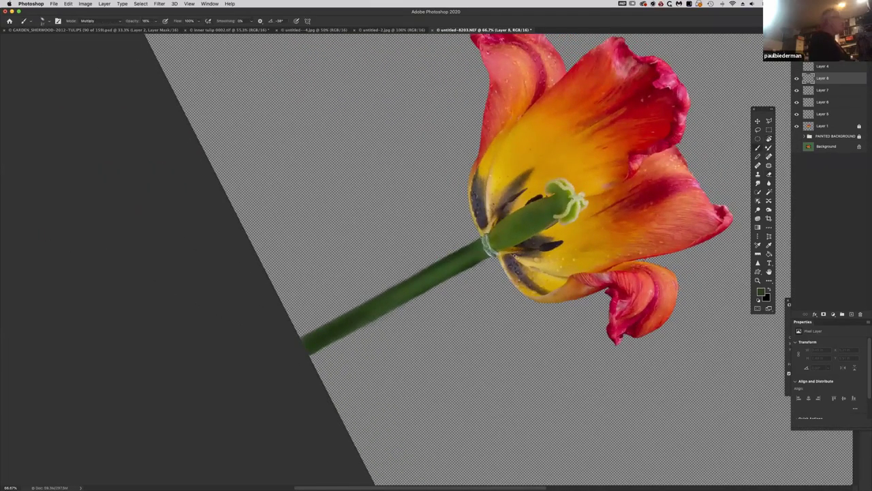
left_click(121, 23)
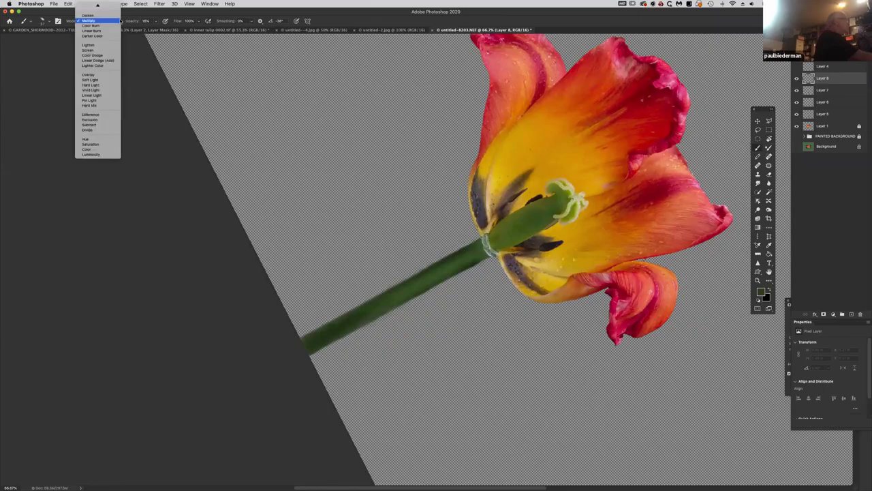
left_click(106, 6)
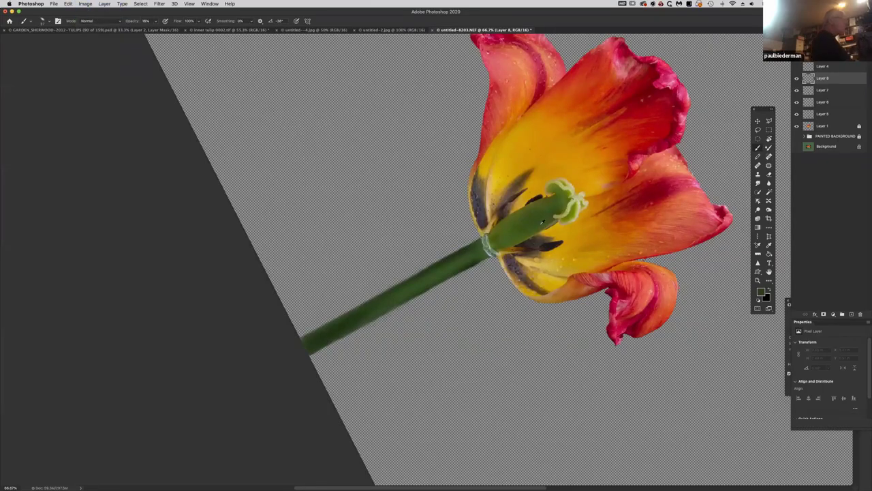
left_click_drag(516, 233, 518, 234)
left_click_drag(477, 253, 466, 260)
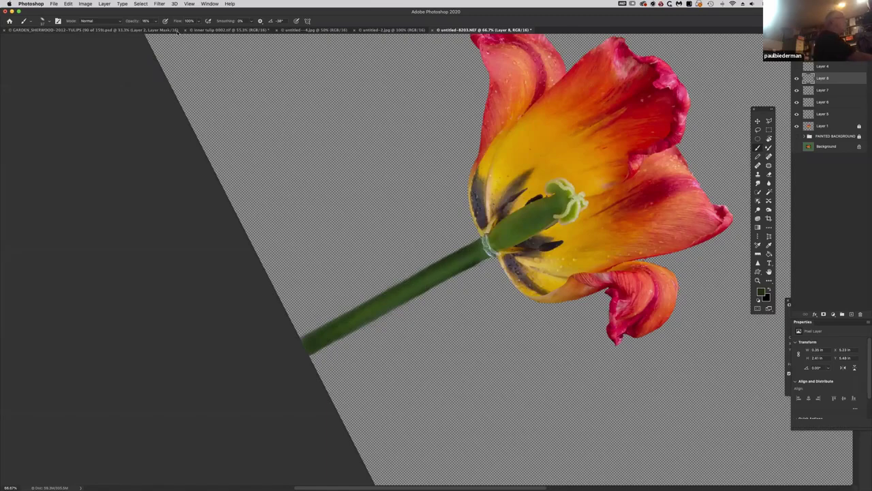
Set the brush opacity to 100% and flow to 8%, and paint soft green strokes over the stem's upper part and edges.
left_click(157, 22)
left_click_drag(200, 22, 169, 30)
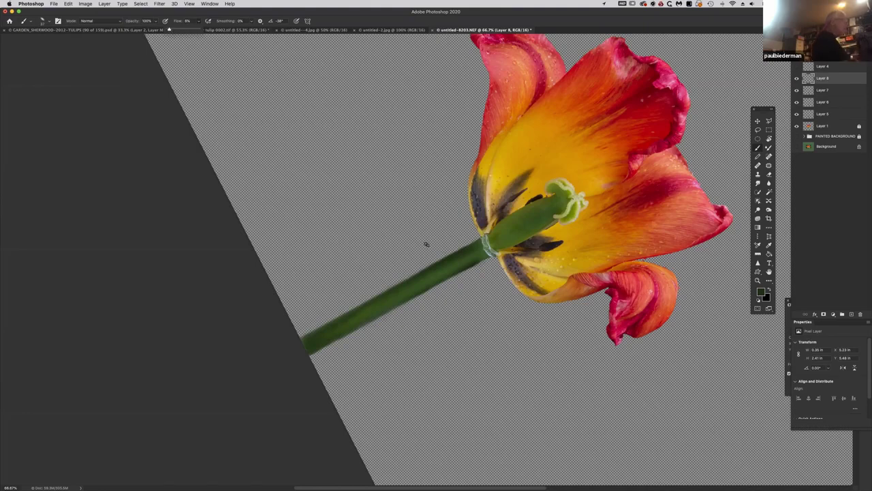
left_click(467, 254)
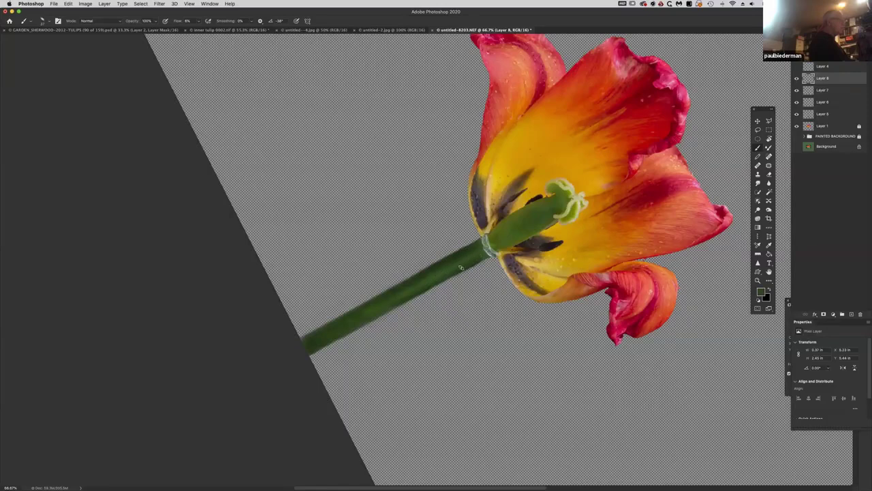
left_click_drag(465, 246, 479, 243)
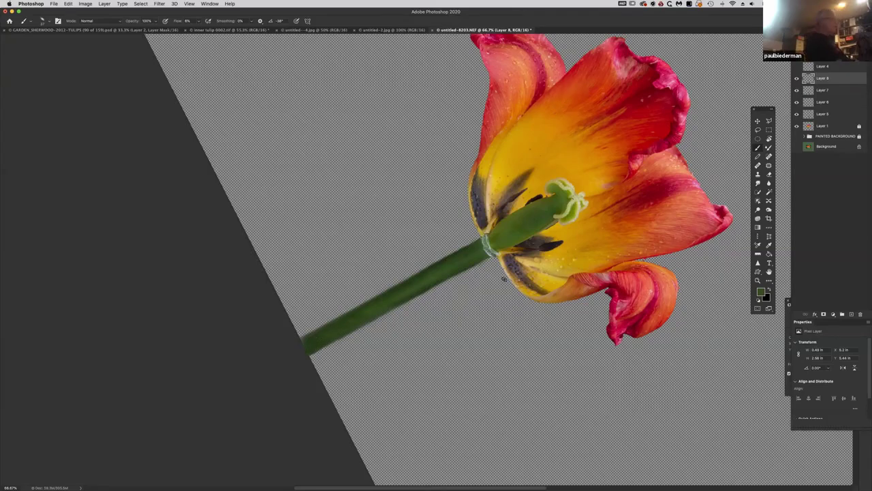
key("Escape")
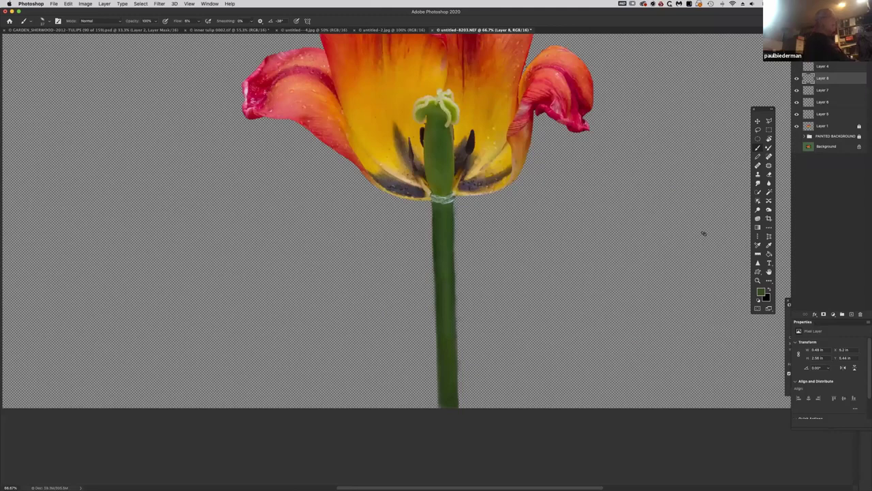
Group Layers 5 to 8 and name the group "stem".
left_click(843, 115)
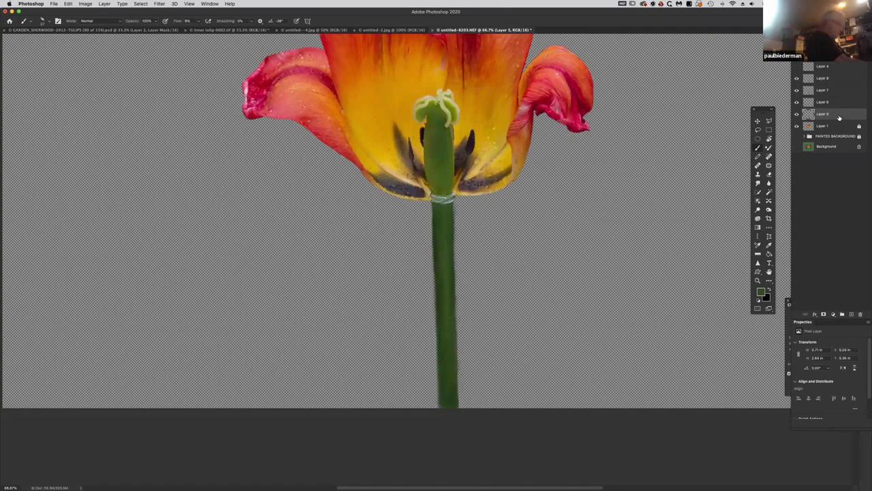
left_click(843, 79, "shift")
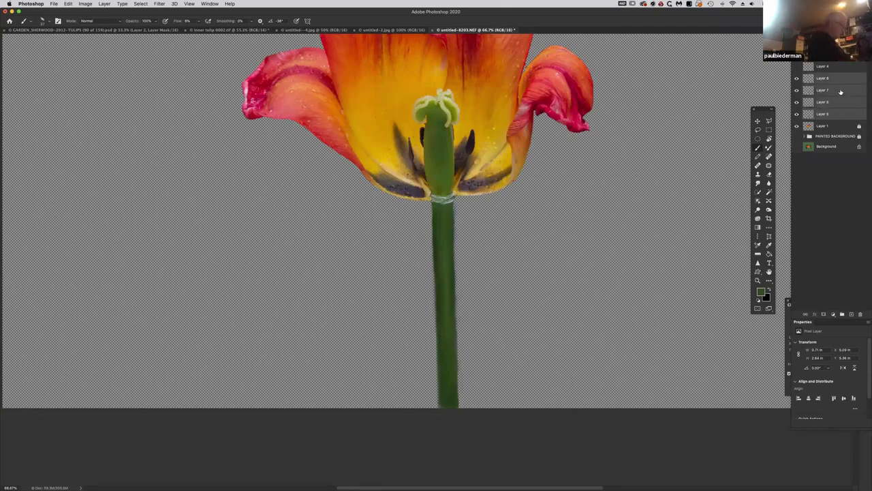
key("super+g")
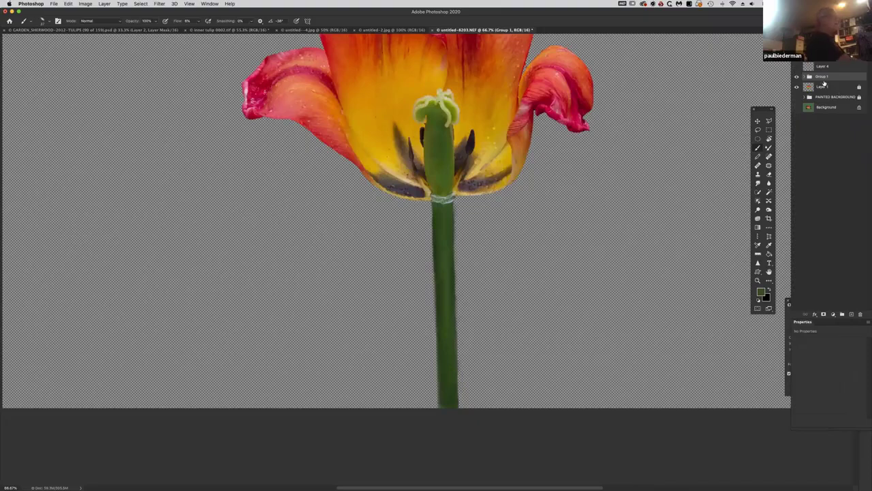
double_click(822, 77)
key("BackSpace")
type("stem")
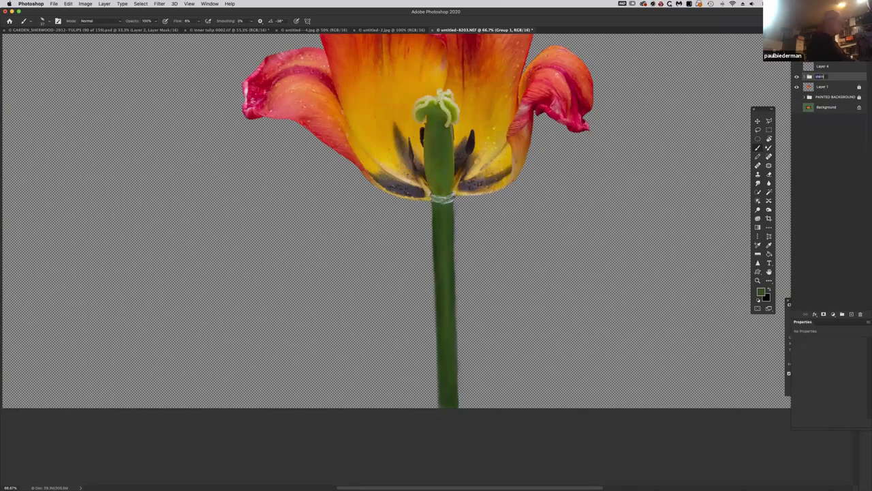
key("Return")
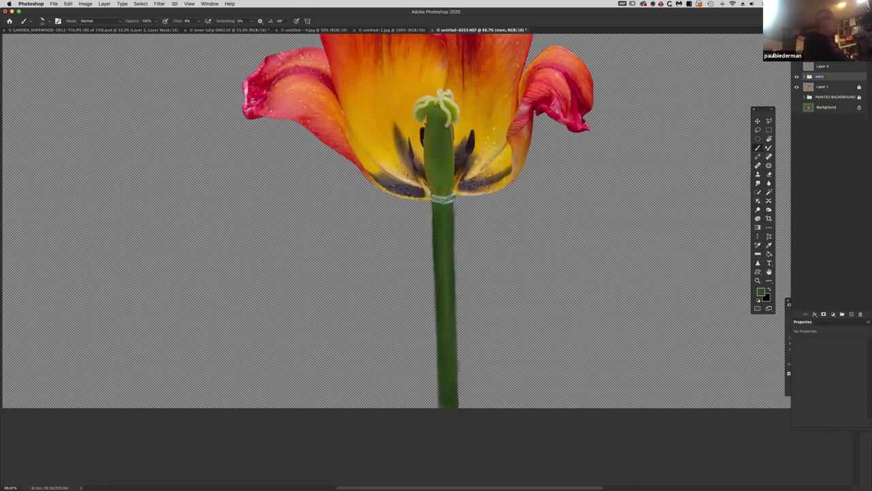
Show the PAINTED BACKGROUND group behind the tulip and select Layer 8 inside the stem group.
scroll(570, 243, "up", 5)
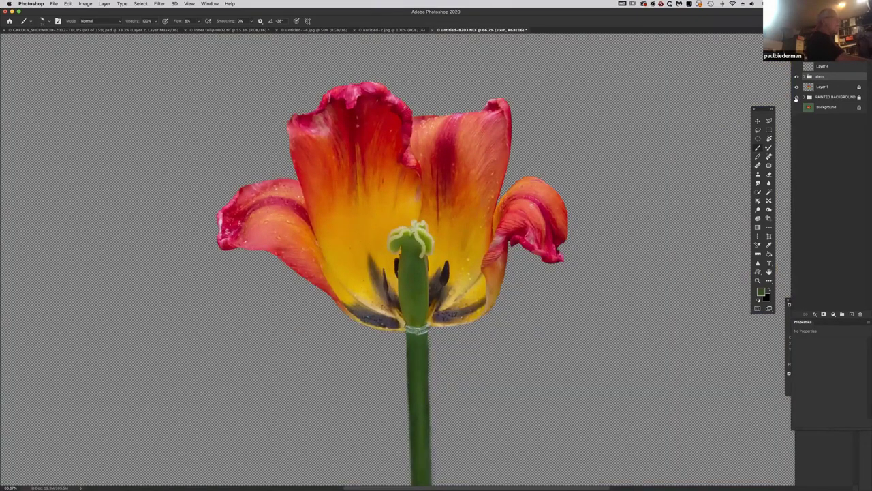
left_click(796, 98)
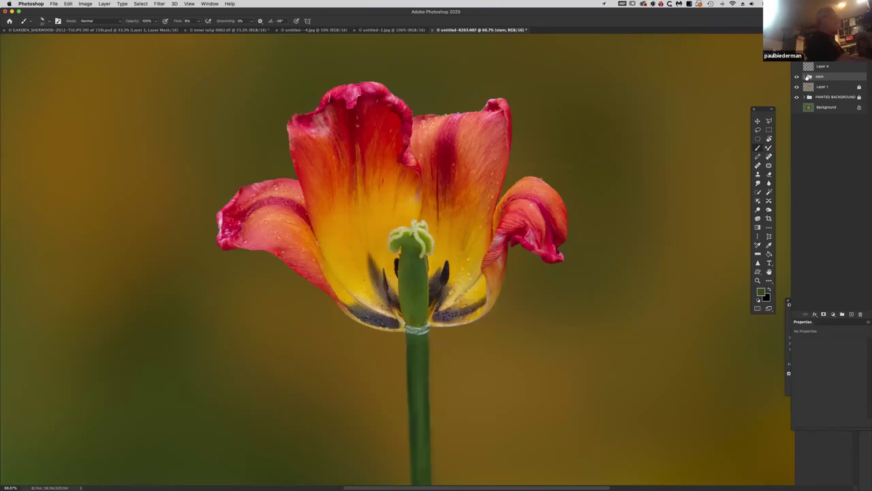
left_click(807, 77)
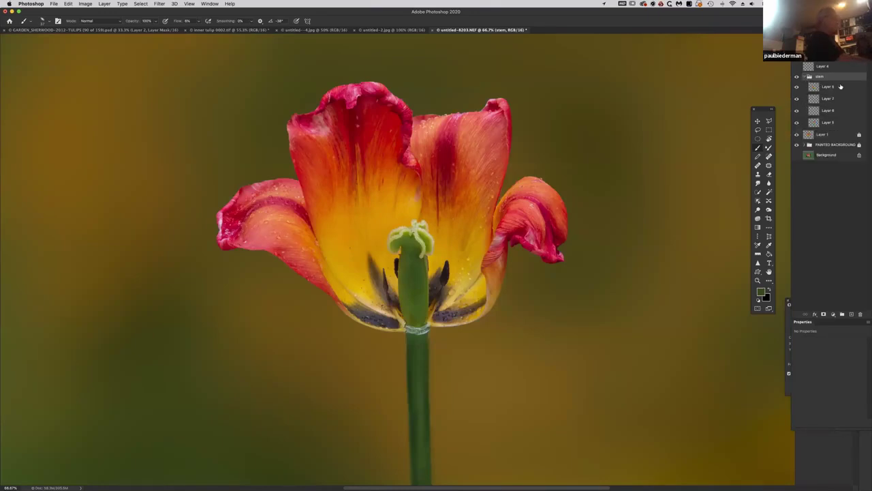
left_click(838, 89)
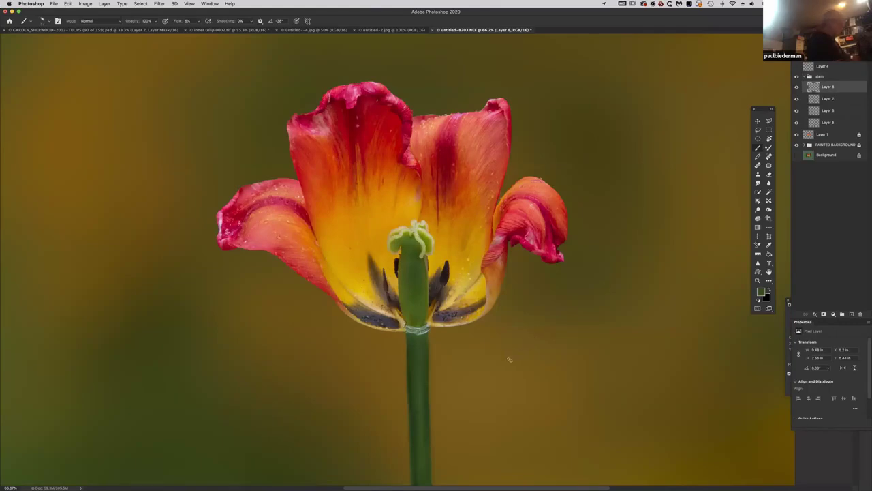
Switch the document to full-screen mode and name the layer group above Layer 1 "stem".
key("f")
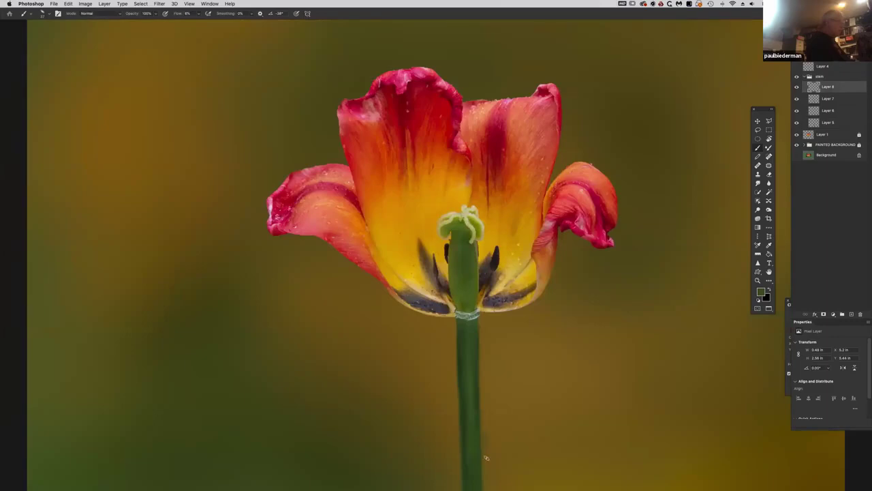
key("super+g")
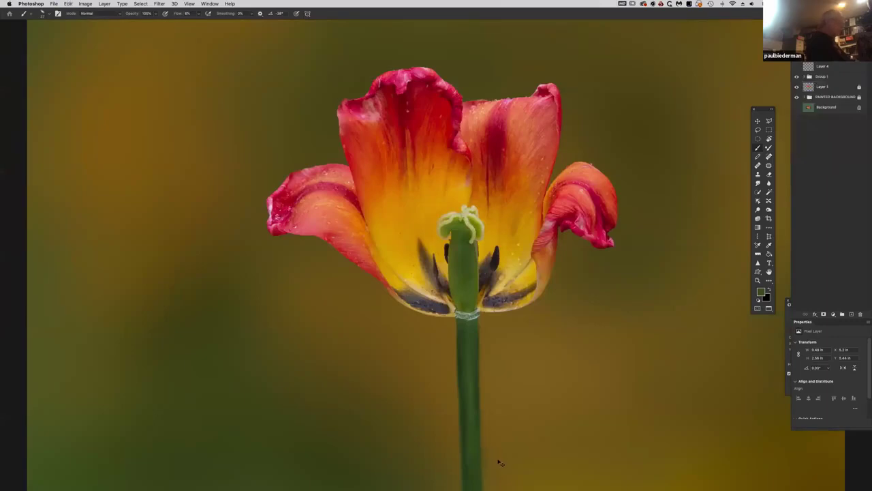
left_click(822, 77)
double_click(822, 77)
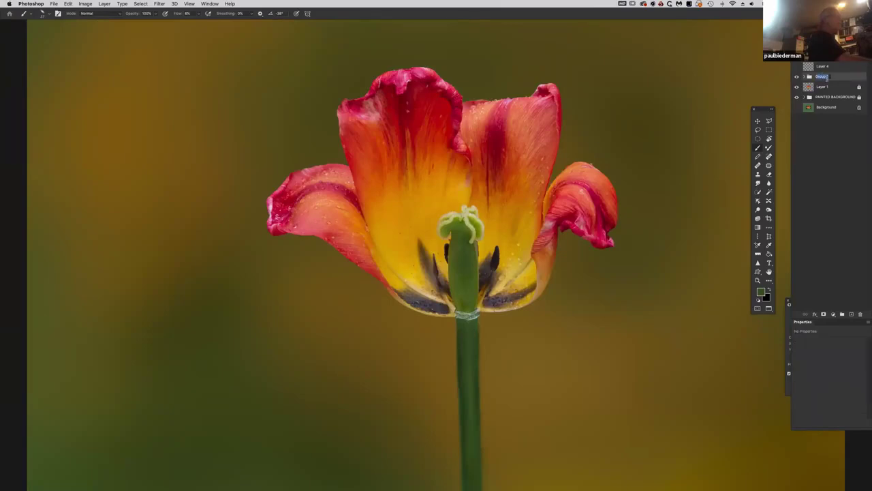
type("4")
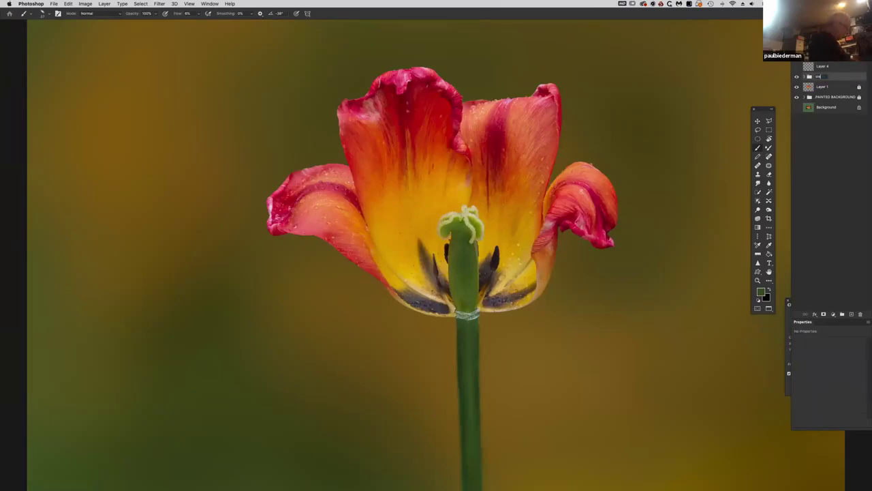
key("Return")
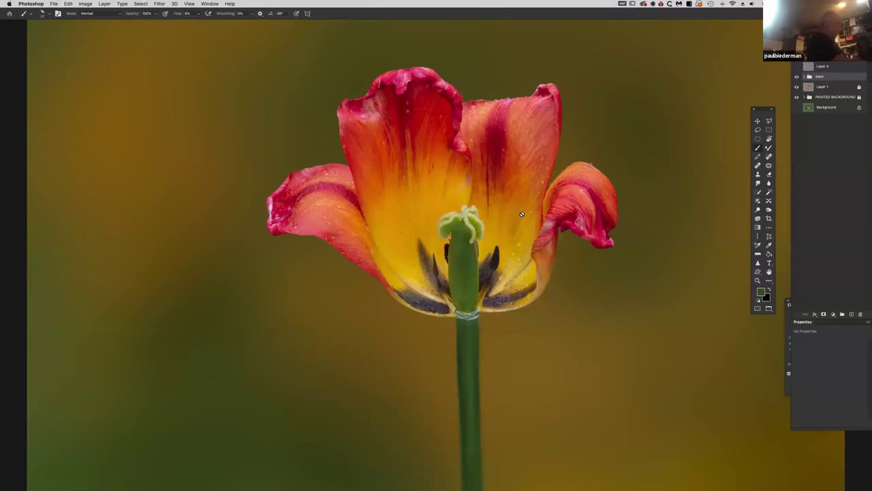
Rotate the canvas view 36 degrees clockwise so the tulip leans diagonally.
scroll(518, 225, "up", 5)
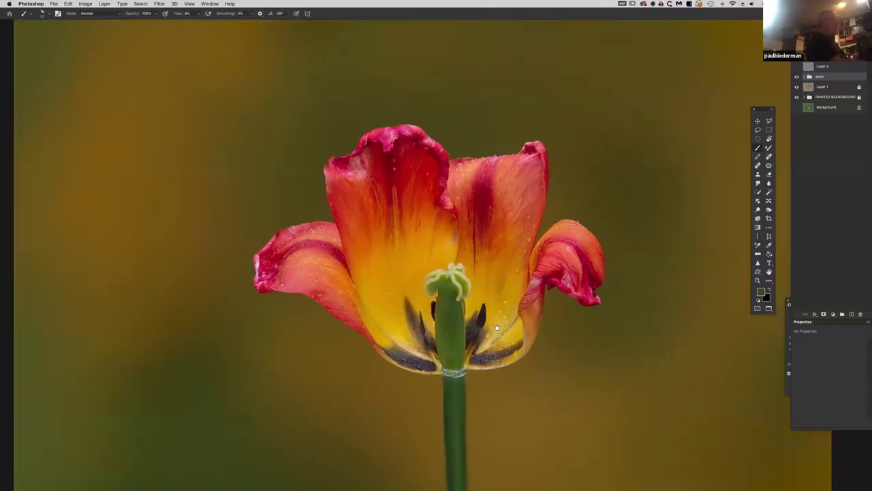
scroll(492, 316, "down", 5)
scroll(492, 317, "right", 3)
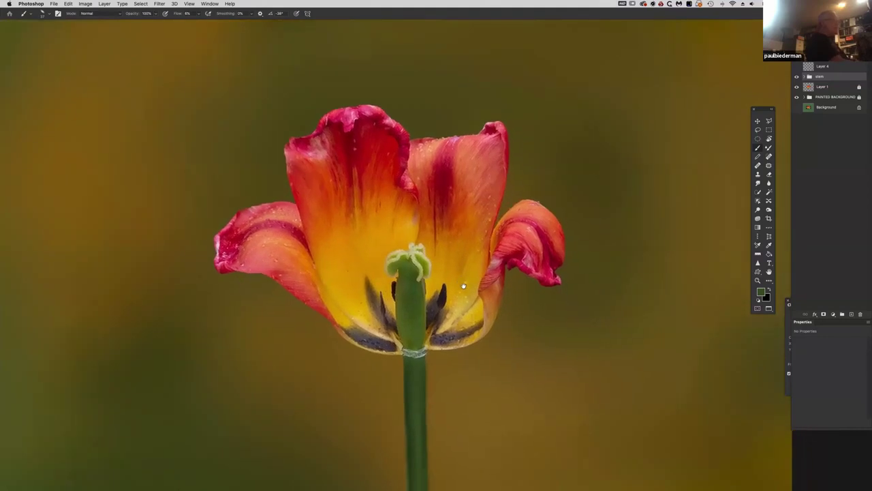
key("r")
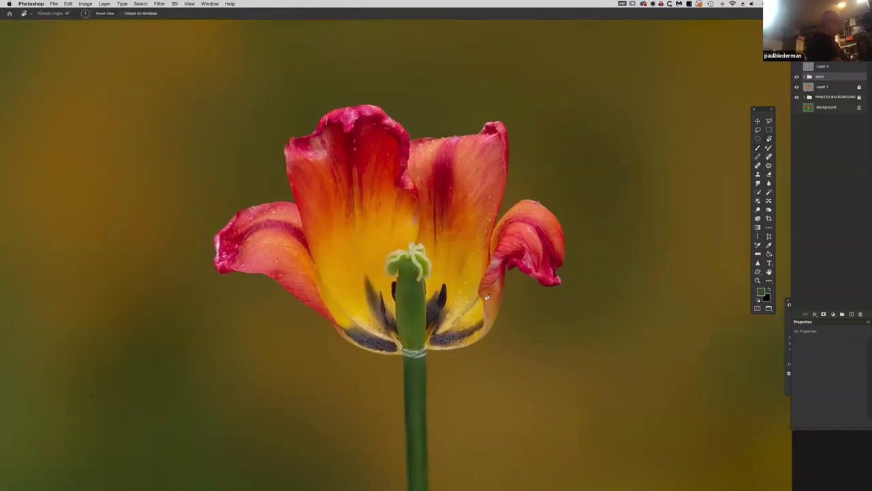
left_click_drag(567, 307, 502, 370)
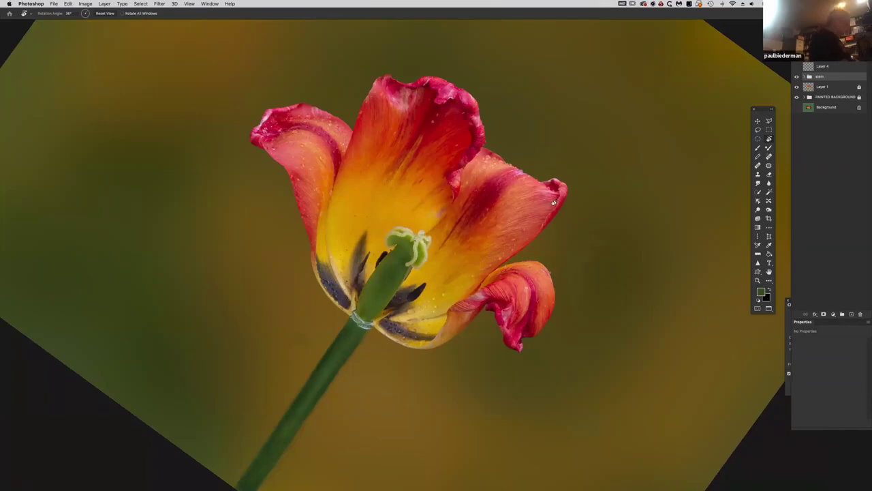
Add a new layer above the stem group and set the brush's blending mode to Multiply.
key("b")
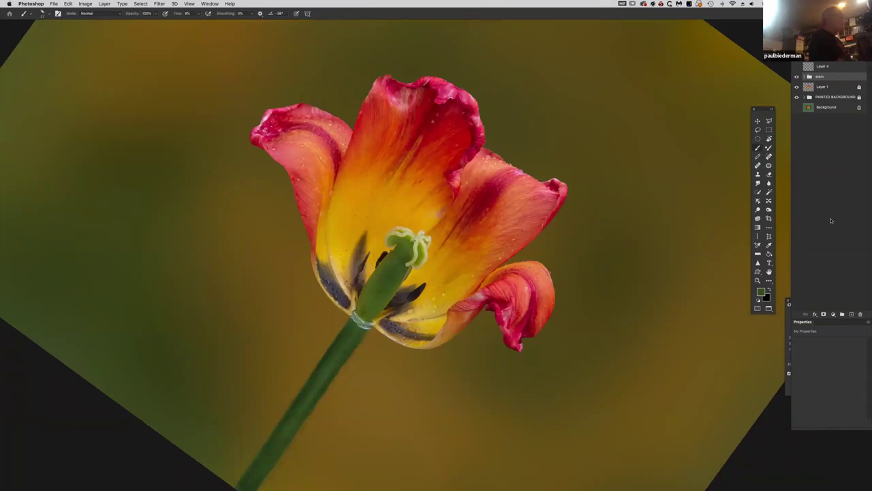
left_click(852, 314)
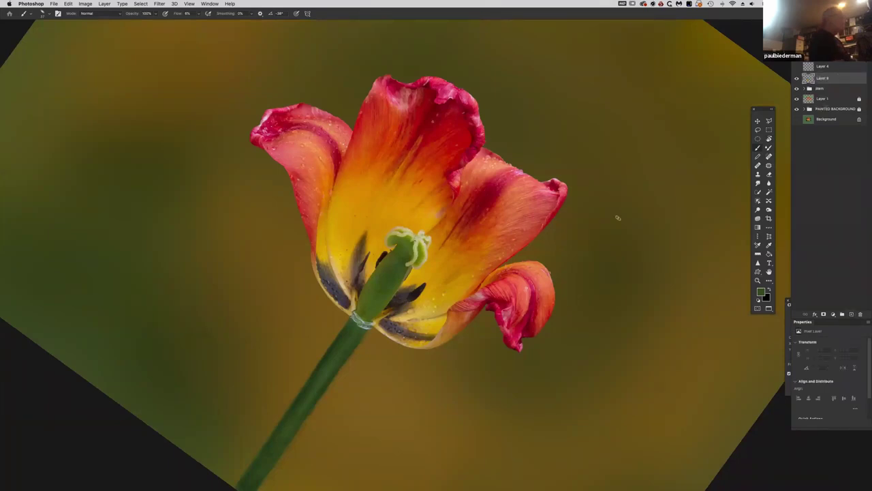
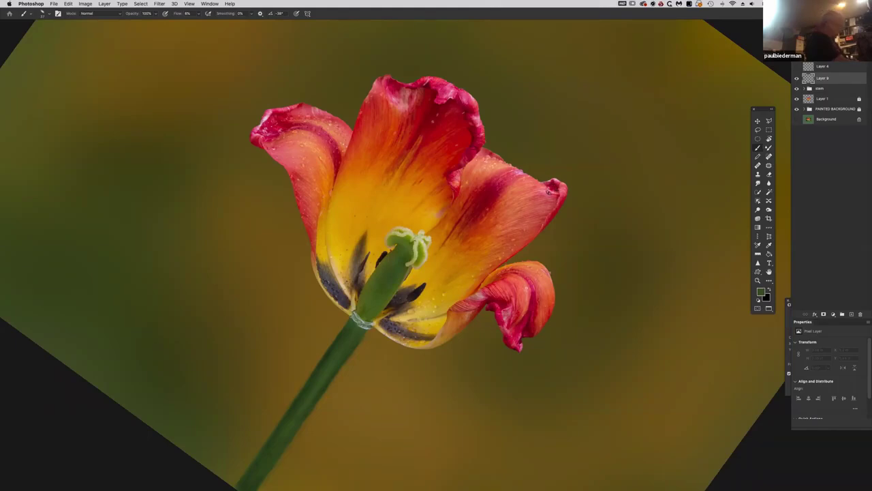
key("r")
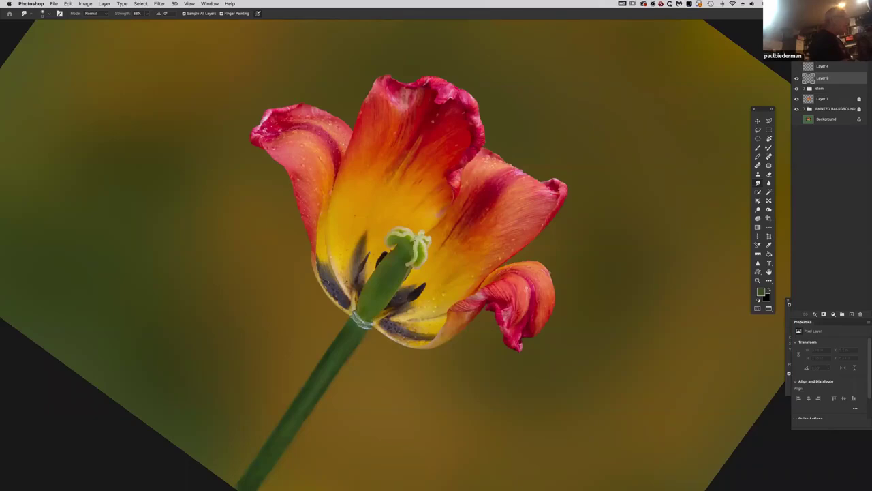
key("b")
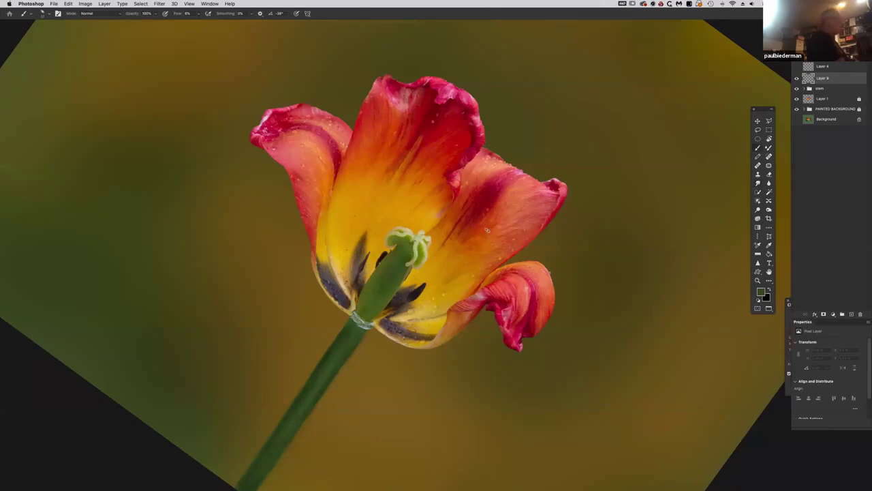
left_click_drag(496, 234, 499, 237)
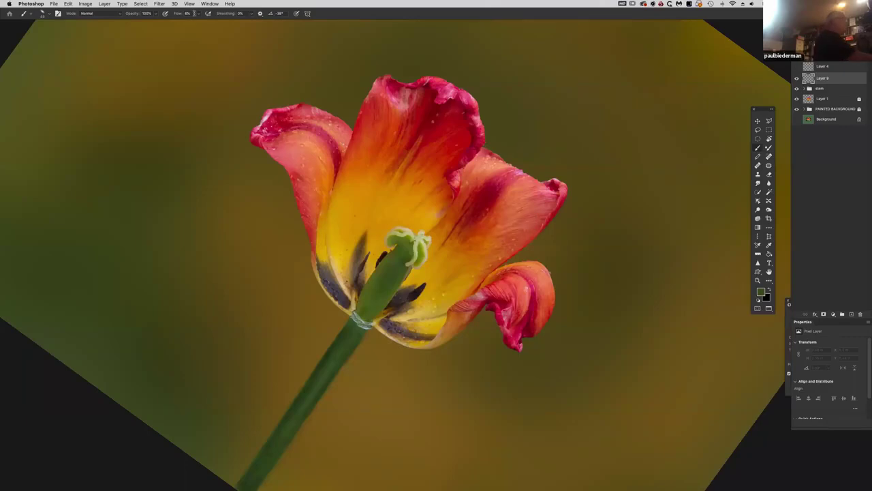
left_click(119, 14)
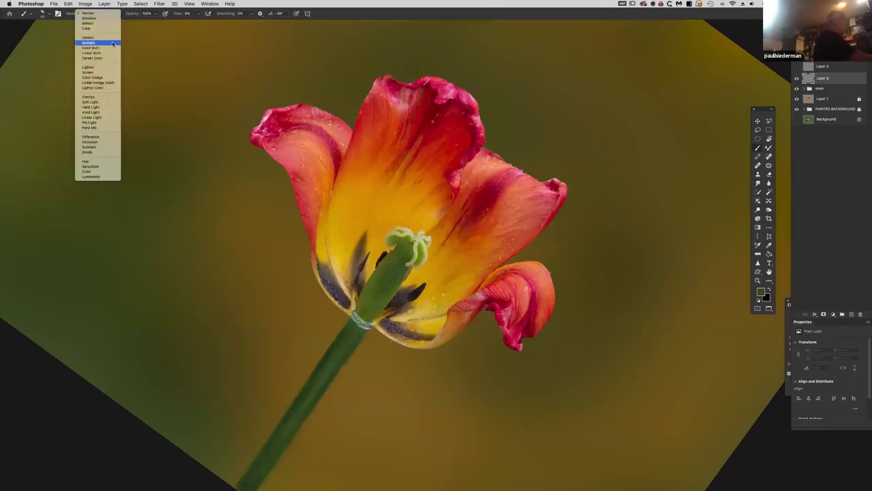
left_click(113, 43)
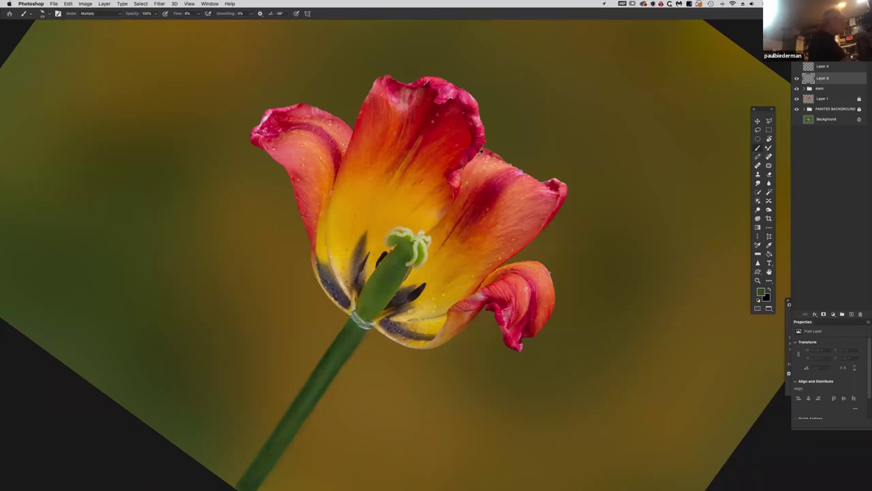
Sample petal colours and paint soft shading along the overlap of the central and right petals down to the pistil's tip.
left_click(482, 143, "alt")
left_click_drag(471, 152, 465, 159)
mouse_move(481, 142)
left_mouse_down()
mouse_move(446, 178)
mouse_move(456, 192)
mouse_move(453, 198)
mouse_move(451, 184)
mouse_move(443, 214)
mouse_move(461, 202)
mouse_move(436, 247)
left_mouse_up()
left_click(433, 248, "alt")
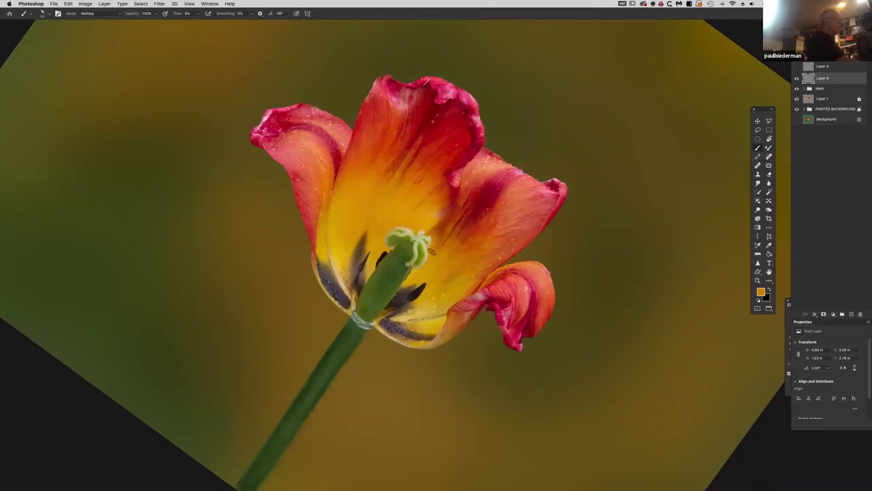
mouse_move(432, 252)
left_mouse_down()
mouse_move(414, 274)
mouse_move(421, 269)
left_mouse_up()
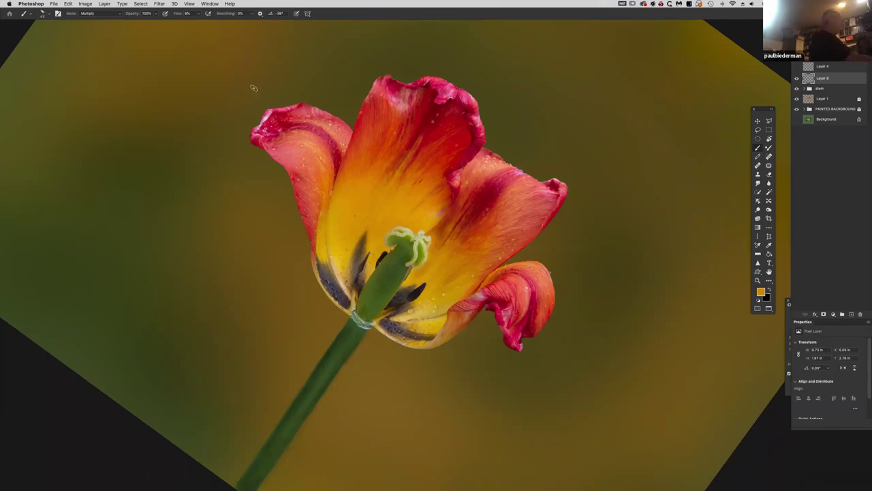
Set the brush flow to 4% and shade the right petal's yellow base beside the pistil with sampled orange and yellow tones.
left_click(198, 15)
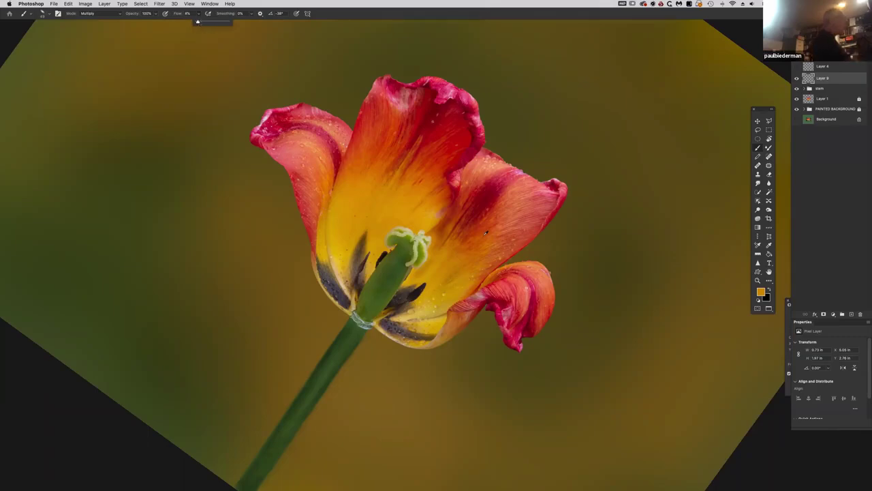
left_click(442, 234, "alt")
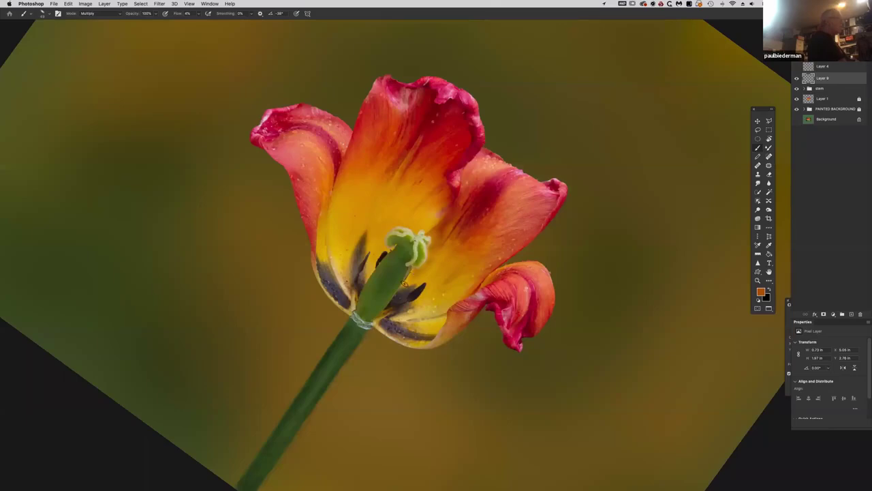
left_click(427, 275, "alt")
mouse_move(440, 264)
left_mouse_down()
mouse_move(465, 236)
mouse_move(438, 295)
mouse_move(413, 296)
mouse_move(431, 314)
mouse_move(424, 331)
left_mouse_up()
left_click(402, 296, "alt")
left_click(421, 342, "alt")
mouse_move(388, 333)
left_mouse_down()
mouse_move(413, 345)
mouse_move(376, 322)
left_mouse_up()
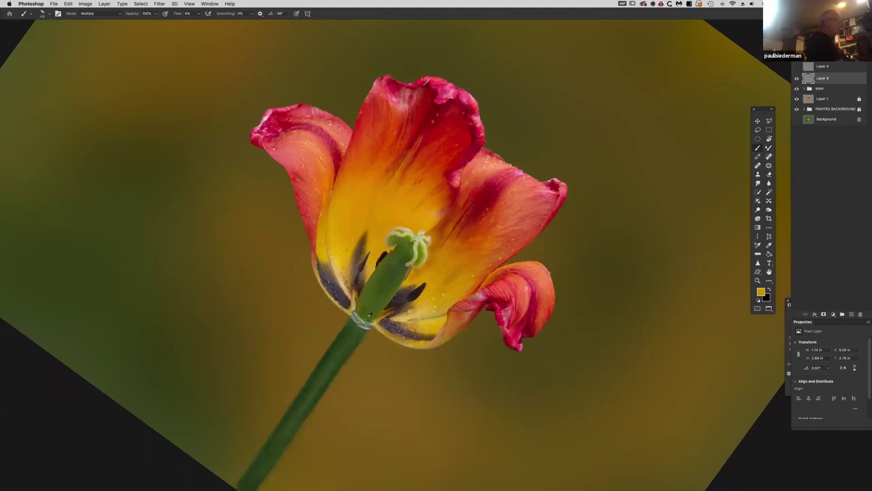
Sample the yellow at the tulip's base and paint soft shading on the petal just left of the pistil.
left_click(353, 315, "alt")
left_click(337, 268, "alt")
mouse_move(348, 293)
left_mouse_down()
mouse_move(330, 254)
mouse_move(338, 251)
mouse_move(351, 293)
left_mouse_up()
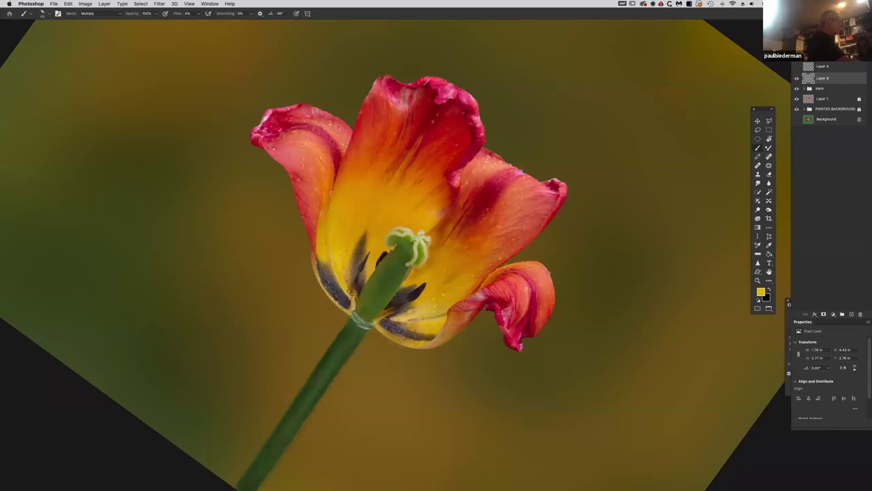
left_click(356, 290, "alt")
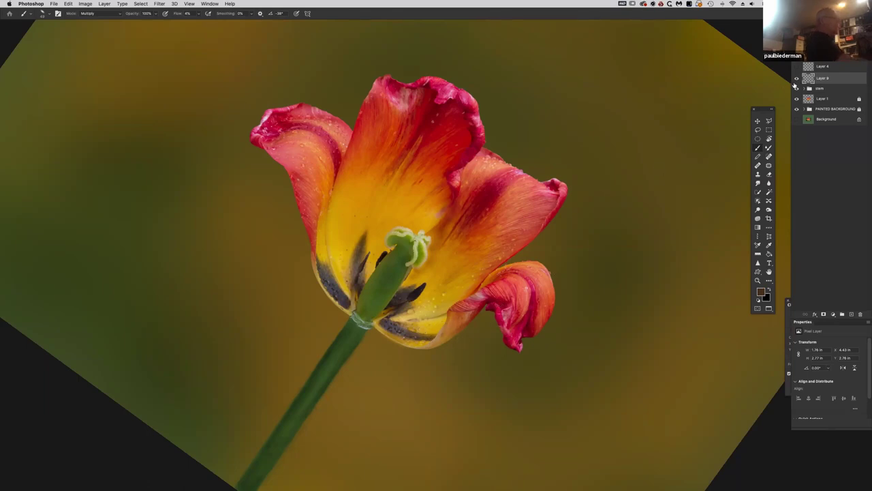
Toggle Layer 9's visibility to compare the tulip with and without the painted petal shading.
left_click(797, 78)
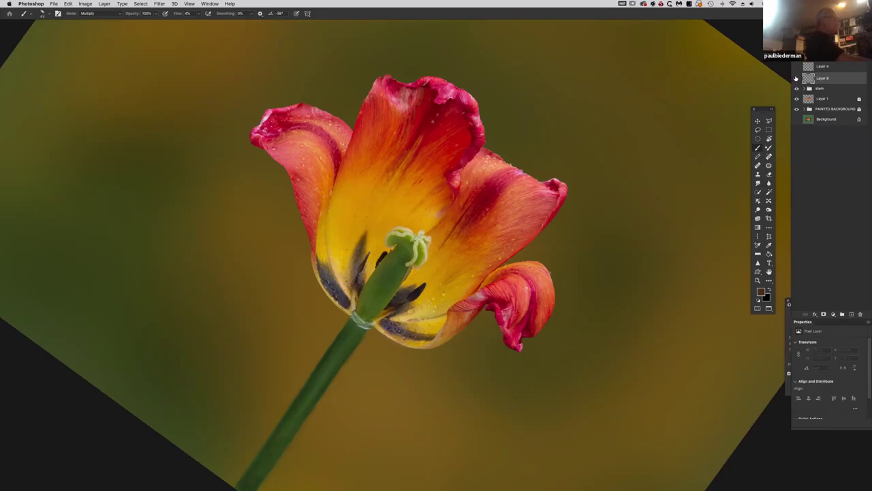
left_click(796, 79)
left_click(797, 78)
left_click(797, 79)
left_click(797, 79)
left_click(797, 78)
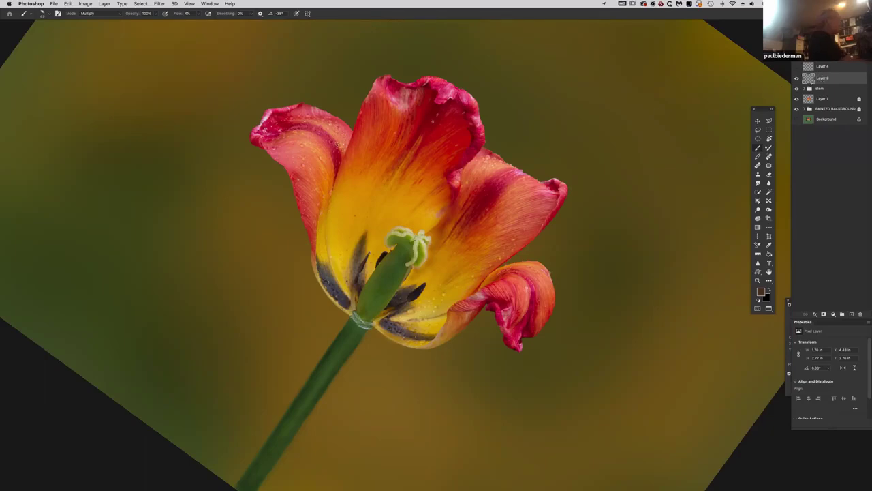
Set the brush mode to Screen and paint highlights with sampled petal colours along the central petal's edge, beside the pistil and on the right petal.
left_click(120, 14)
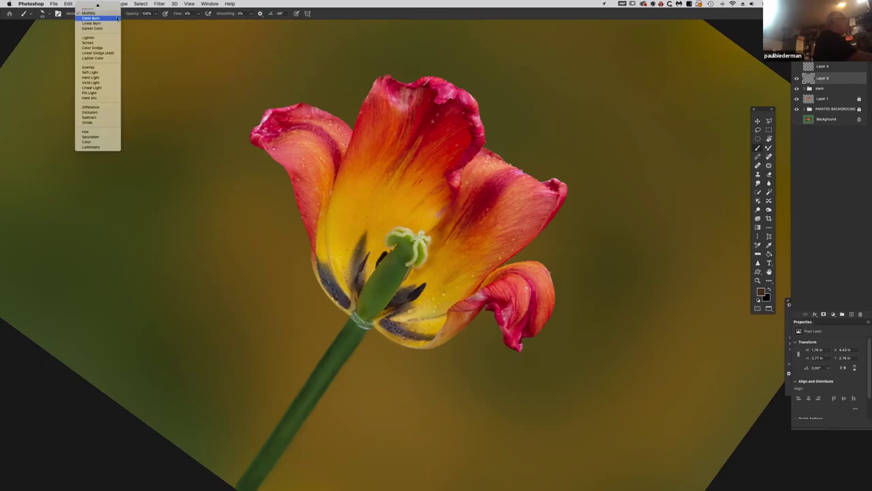
left_click(114, 44)
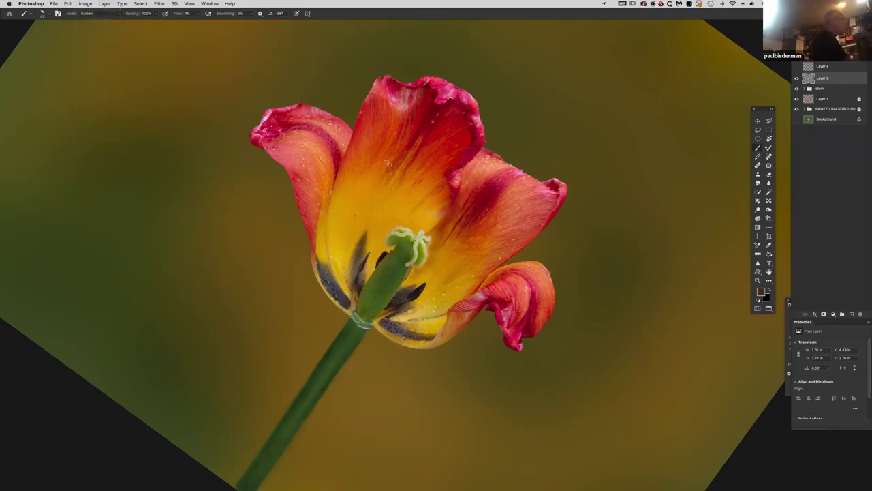
left_click(458, 183, "alt")
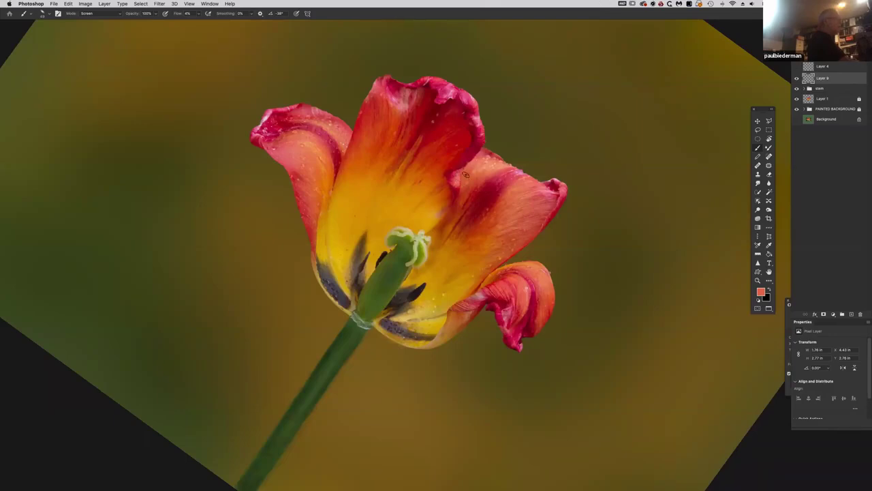
left_click(426, 252, "alt")
left_click(420, 264, "alt")
left_click(413, 277, "alt")
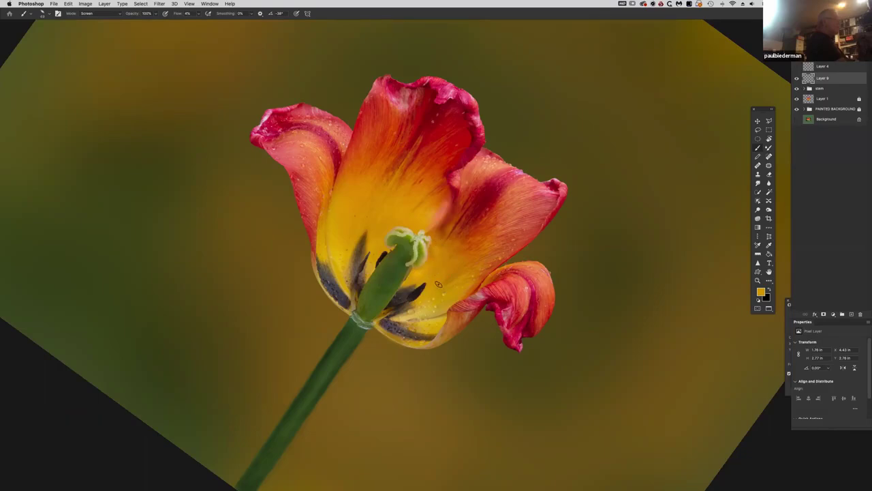
left_click(427, 312, "alt")
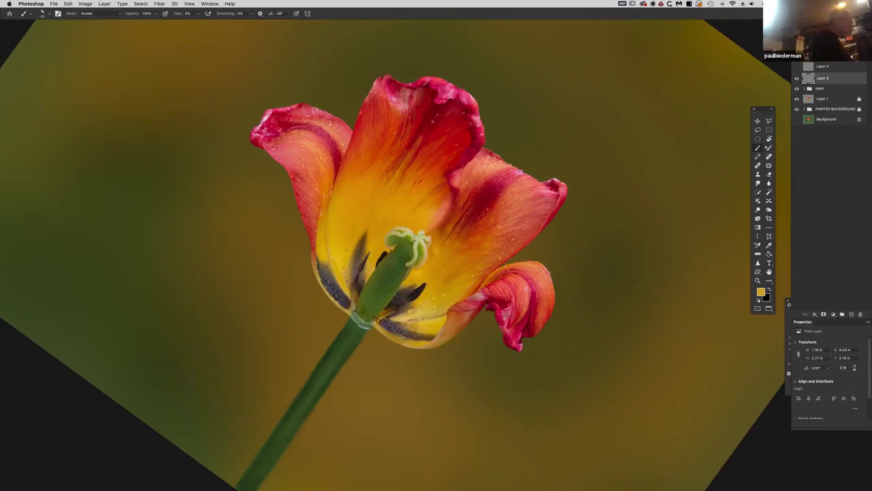
left_click(395, 306, "alt")
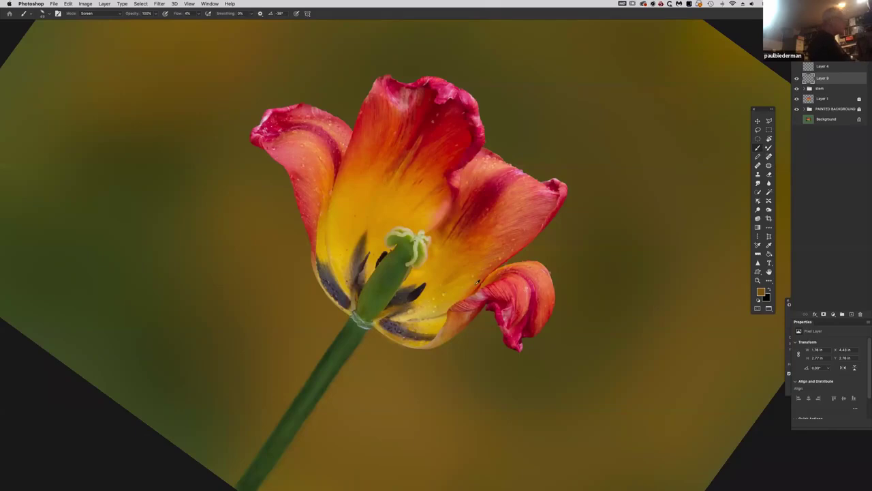
left_click(508, 258, "alt")
left_click(547, 187, "alt")
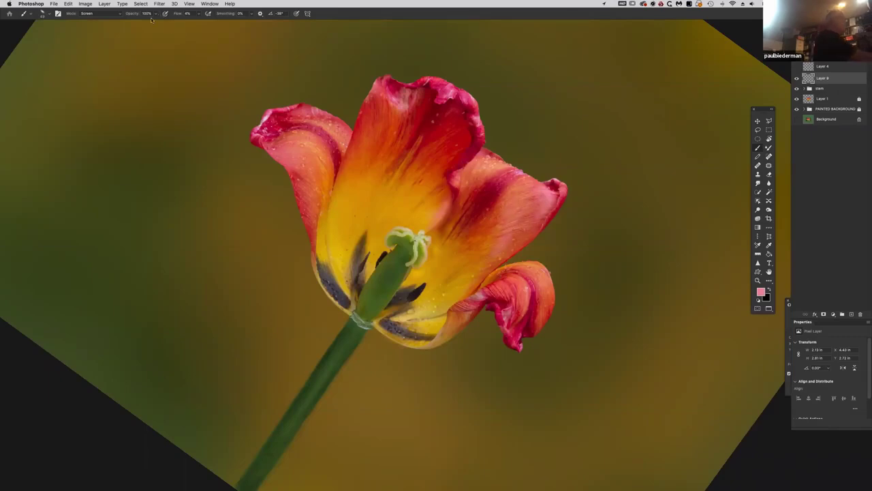
Return the brush mode to Multiply and paint soft dark red shading over the lower middle of the right petal.
left_click(118, 15)
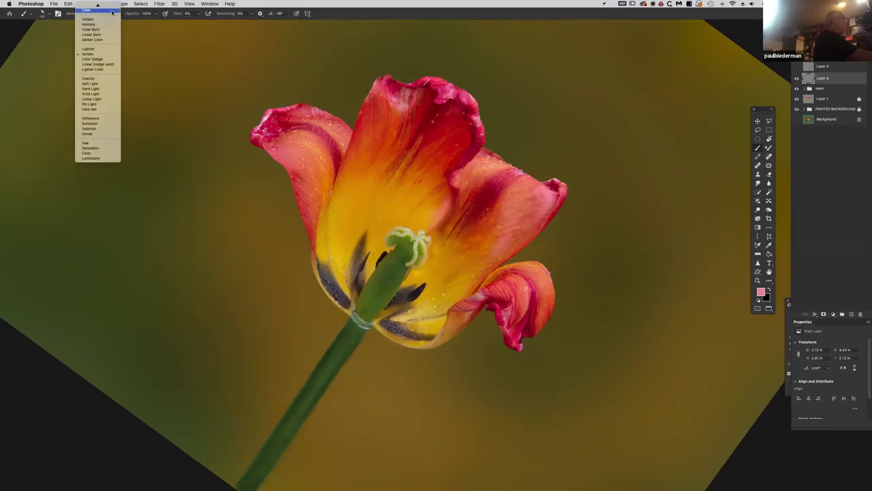
left_click(113, 26)
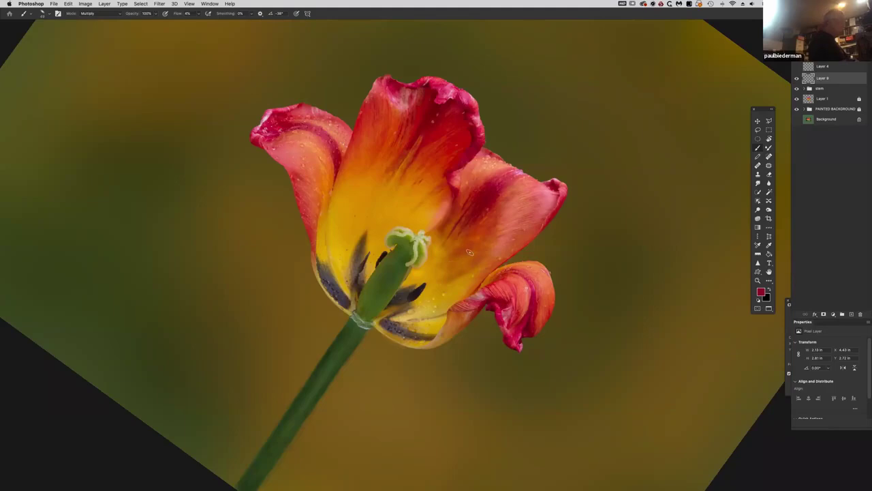
left_click_drag(476, 248, 479, 247)
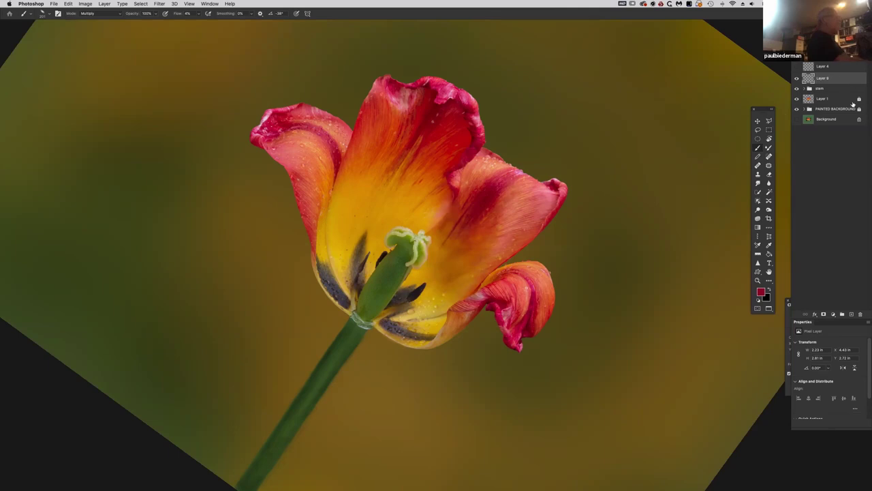
Add a new layer above Layer 9 and set up the Mixer Brush with 42% wet and 11% flow.
left_click(853, 315)
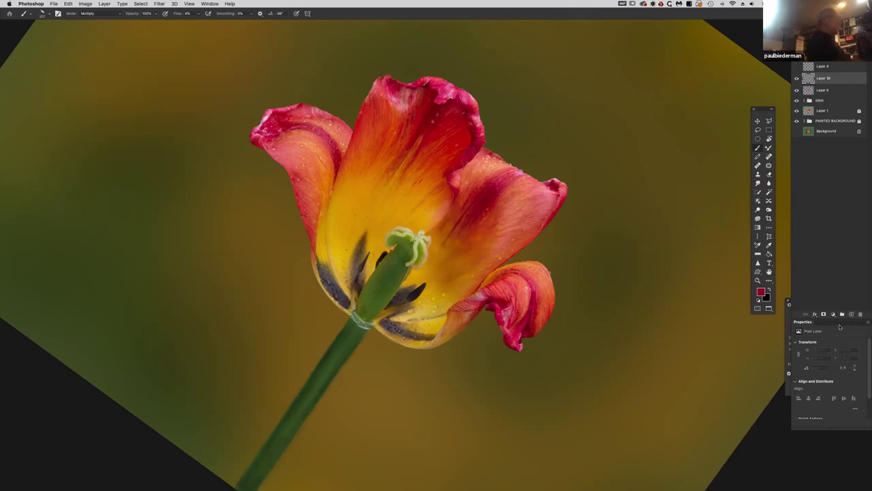
key("shift+b")
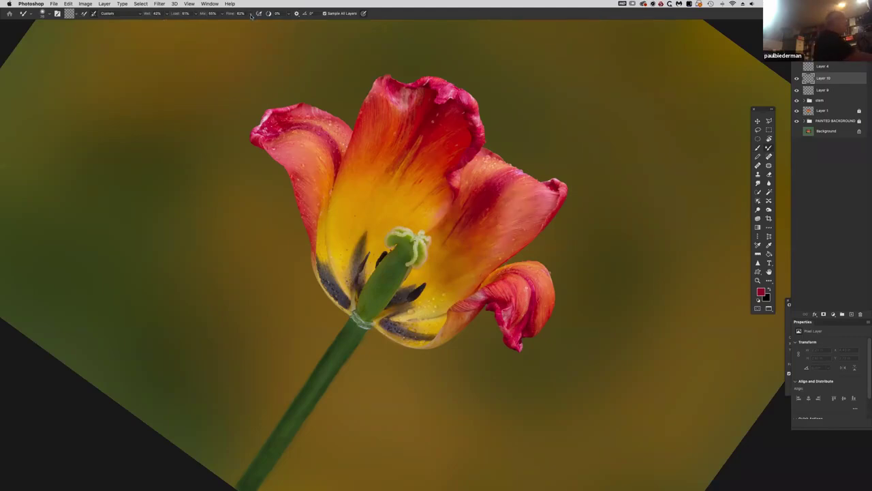
left_click(167, 15)
left_click_drag(166, 26, 166, 26)
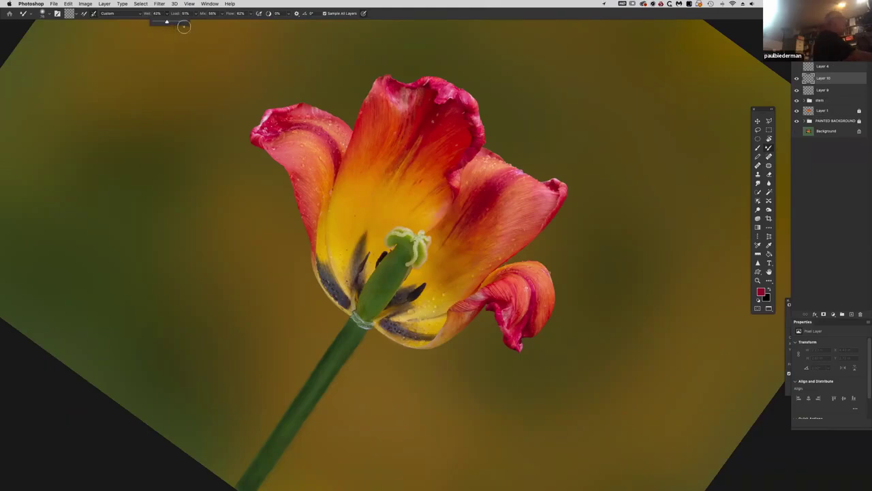
left_click(250, 14)
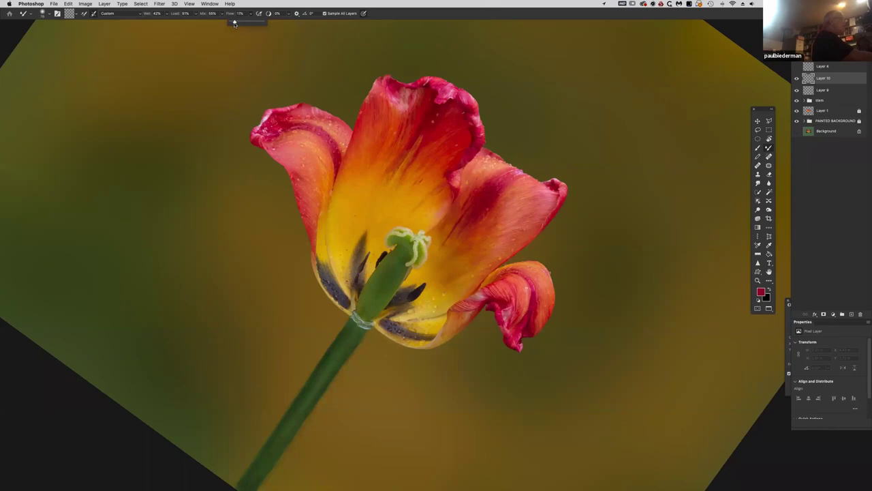
Blend the lower and middle areas of the right petal with soft Mixer Brush strokes on Layer 10.
left_click(447, 254)
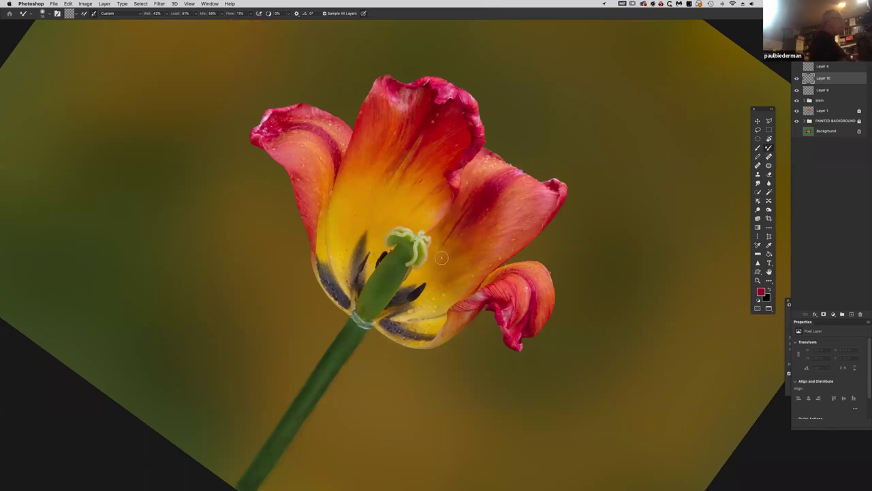
mouse_move(445, 266)
left_mouse_down()
mouse_move(418, 280)
mouse_move(454, 253)
mouse_move(429, 283)
mouse_move(466, 249)
mouse_move(428, 276)
mouse_move(452, 262)
mouse_move(444, 276)
mouse_move(428, 274)
mouse_move(451, 268)
mouse_move(431, 296)
mouse_move(454, 272)
mouse_move(439, 271)
mouse_move(430, 284)
mouse_move(443, 266)
mouse_move(425, 277)
mouse_move(445, 274)
mouse_move(418, 281)
mouse_move(446, 282)
left_mouse_up()
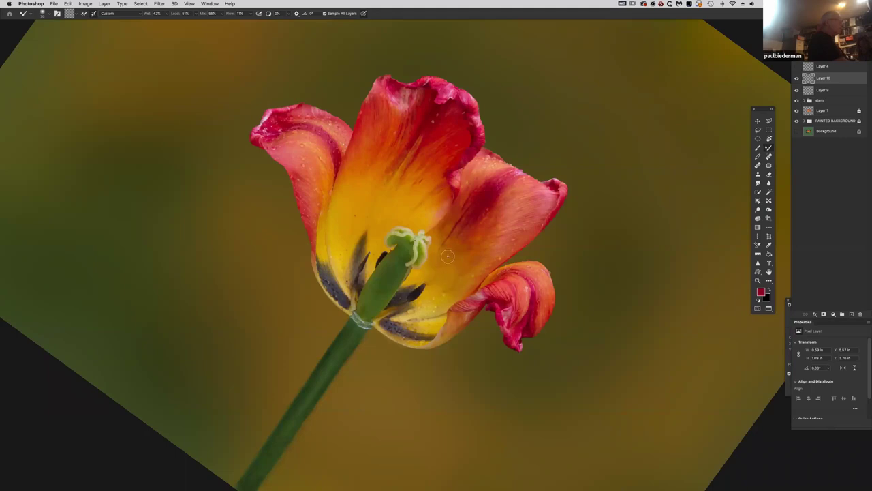
mouse_move(489, 202)
left_mouse_down()
mouse_move(515, 232)
mouse_move(468, 252)
mouse_move(518, 238)
mouse_move(486, 257)
mouse_move(516, 248)
mouse_move(457, 289)
mouse_move(468, 290)
mouse_move(415, 315)
mouse_move(440, 309)
mouse_move(400, 318)
mouse_move(445, 302)
mouse_move(416, 318)
mouse_move(436, 314)
mouse_move(405, 315)
left_mouse_up()
mouse_move(444, 325)
left_mouse_down()
mouse_move(390, 332)
mouse_move(423, 343)
mouse_move(416, 342)
mouse_move(469, 315)
mouse_move(444, 337)
mouse_move(479, 297)
mouse_move(515, 290)
mouse_move(500, 278)
mouse_move(509, 268)
mouse_move(502, 276)
mouse_move(548, 284)
mouse_move(534, 274)
mouse_move(547, 290)
mouse_move(541, 284)
mouse_move(545, 300)
mouse_move(542, 285)
mouse_move(534, 320)
mouse_move(536, 281)
mouse_move(516, 272)
mouse_move(549, 305)
left_mouse_up()
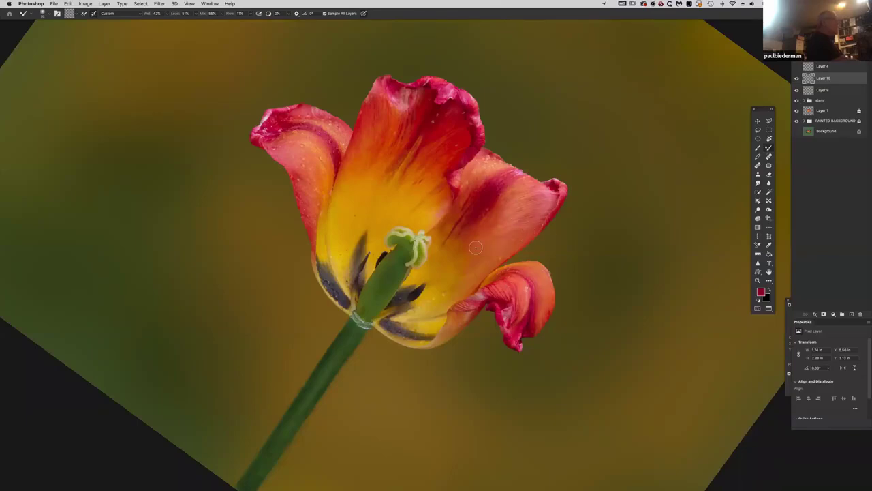
mouse_move(477, 234)
left_mouse_down()
mouse_move(538, 193)
mouse_move(500, 210)
left_mouse_up()
Try smearing the right petal's colours across and beyond its upper edge with the Mixer Brush flow at 100%.
left_click(251, 16)
left_click_drag(251, 23, 300, 26)
mouse_move(511, 175)
left_mouse_down()
mouse_move(480, 182)
mouse_move(488, 170)
mouse_move(499, 175)
left_mouse_up()
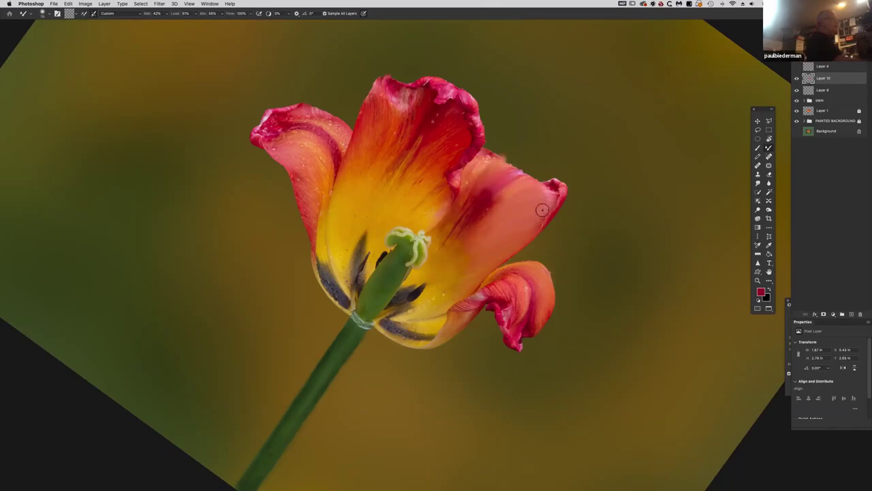
mouse_move(495, 169)
left_mouse_down()
mouse_move(489, 161)
mouse_move(500, 168)
mouse_move(521, 160)
left_mouse_up()
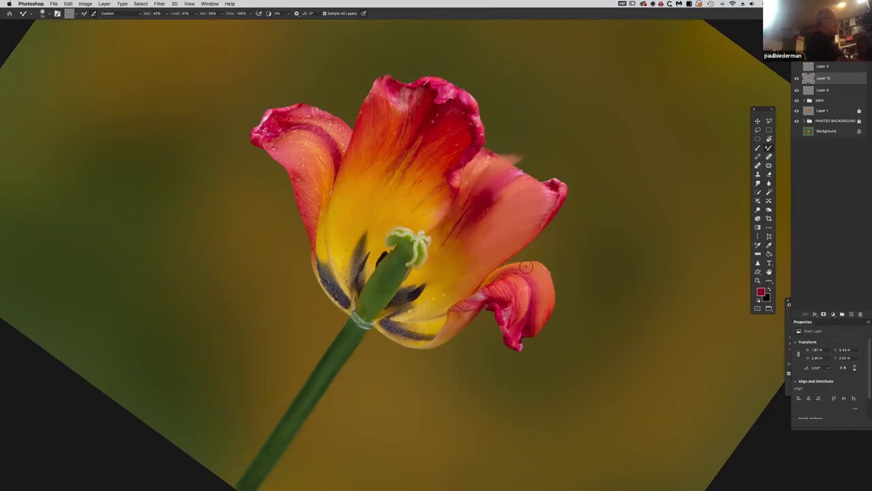
Undo the last Mixer Brush smears that spill past the right petal's upper edge.
left_click(808, 111)
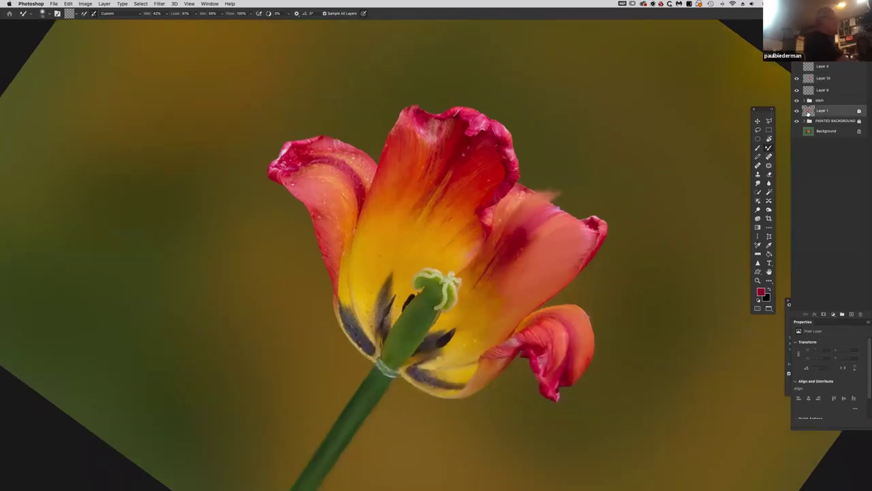
left_click(809, 113, "super")
key("super+z")
key("super+z")
key("super+z")
key("super+z")
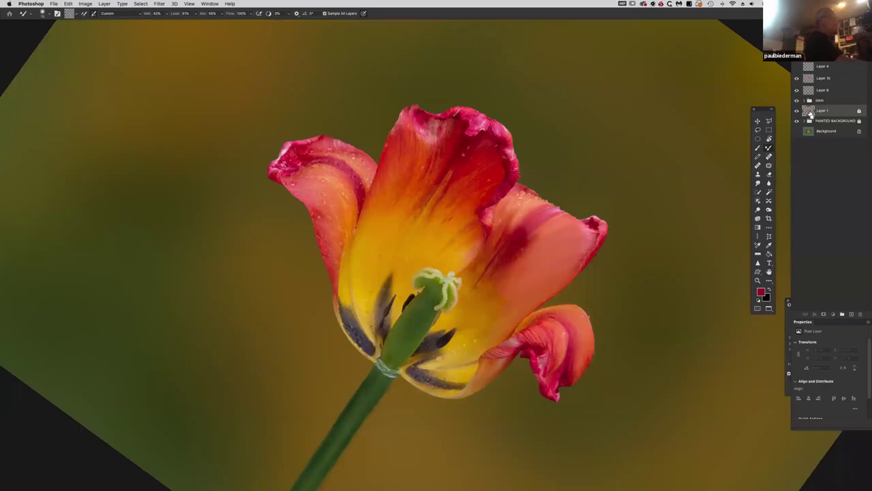
Try confining the blending to the tulip by loading Layer 1's outline as a selection with Layer 10 active.
left_click(809, 112, "super")
left_click(840, 78)
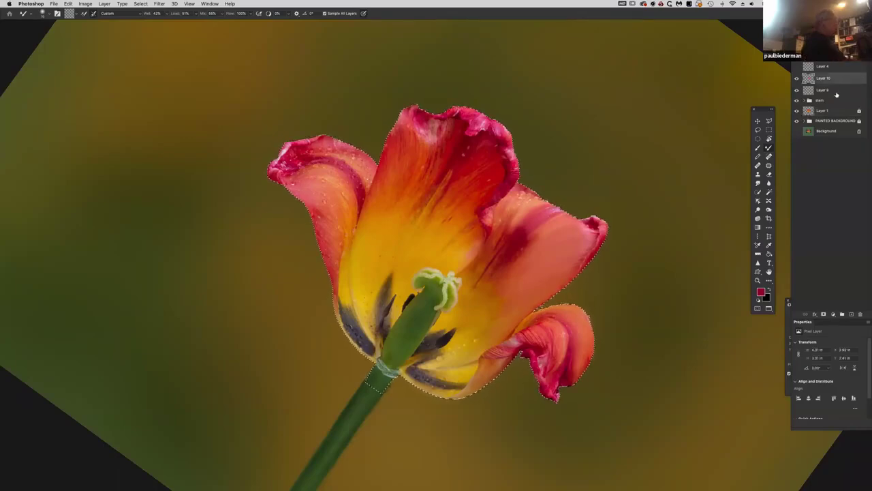
key("super+d")
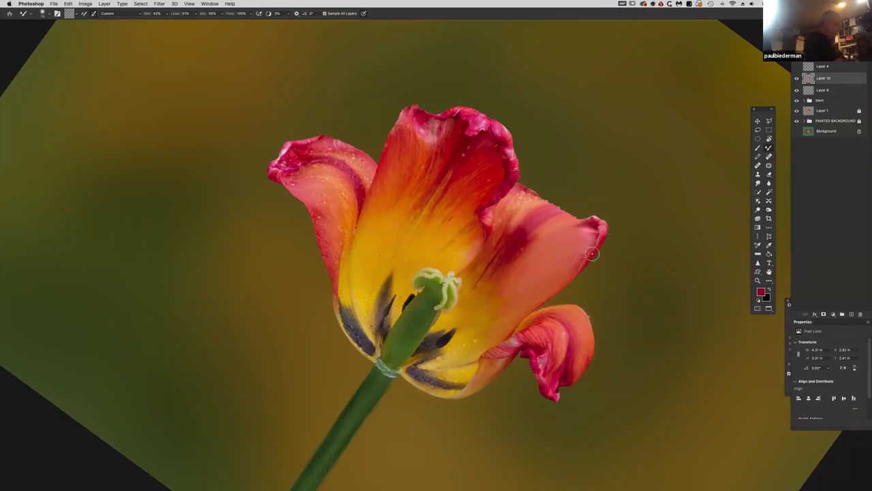
Undo the outline selection and the remaining test smears on the right petal.
key("super+z")
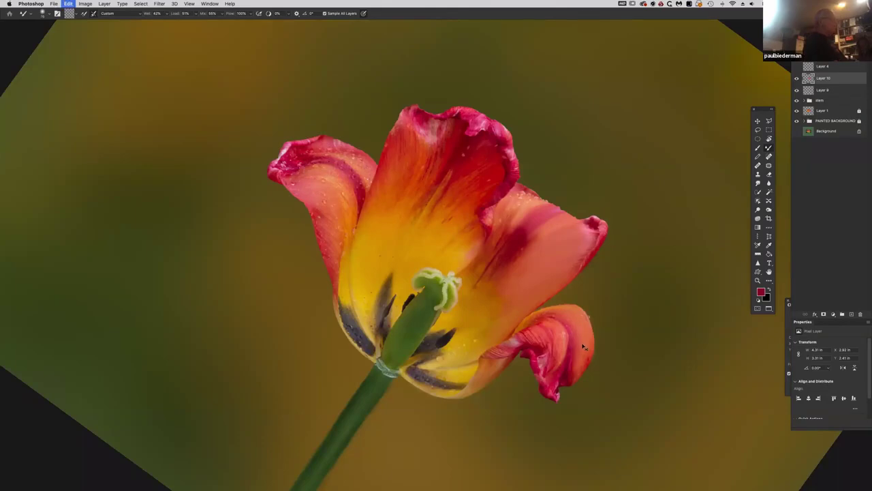
key("super+z")
key("super+z")
key("super+z")
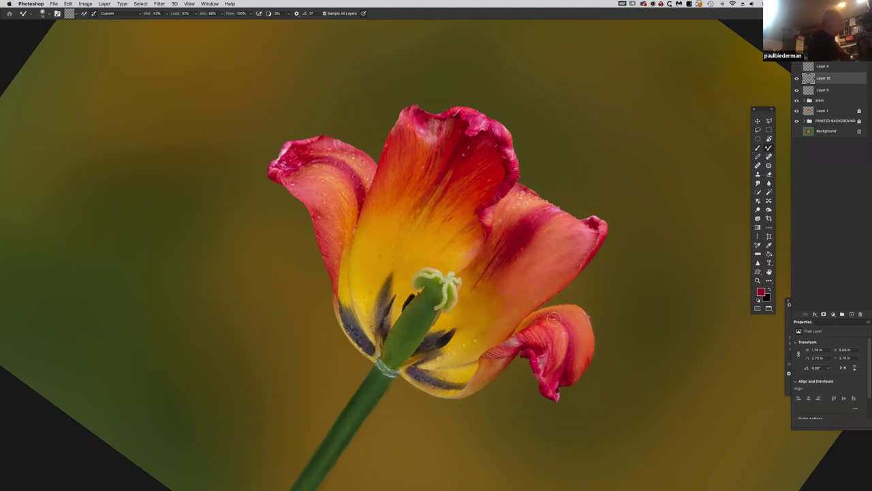
Add a new layer above Layer 10 and try a much smaller Mixer Brush along the right petal's curled edge.
scroll(486, 300, "down", 5)
scroll(487, 300, "right", 3)
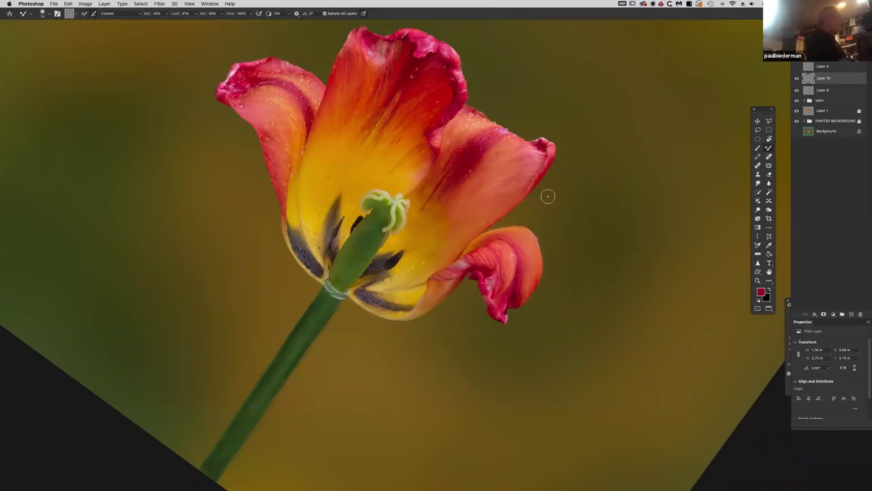
left_click(852, 315)
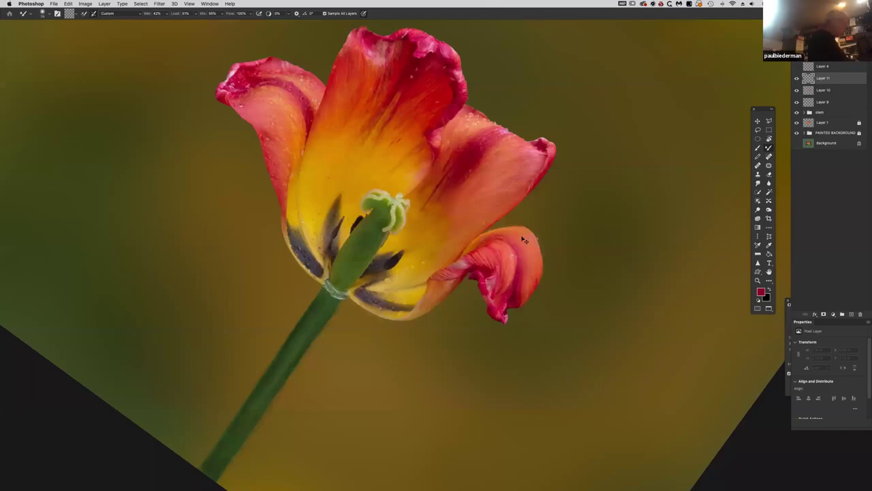
key("super+equal")
key("super+equal")
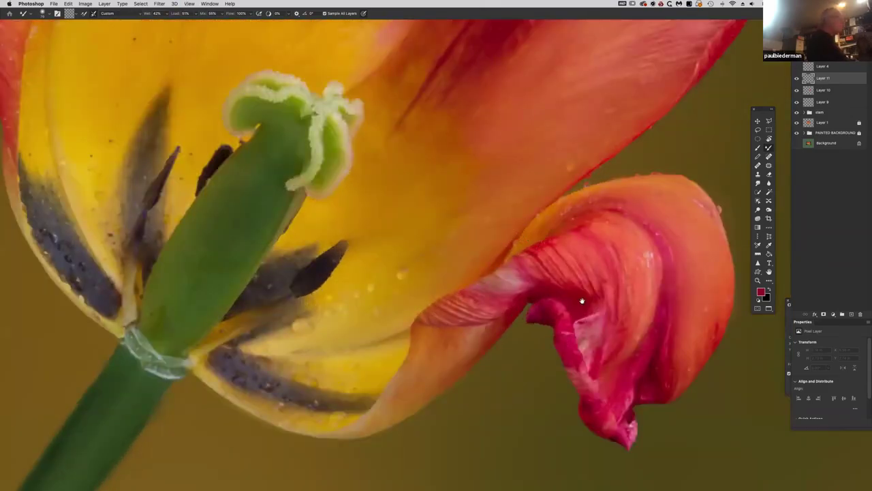
scroll(462, 448, "up", 5)
scroll(522, 366, "up", 5)
scroll(522, 366, "right", 5)
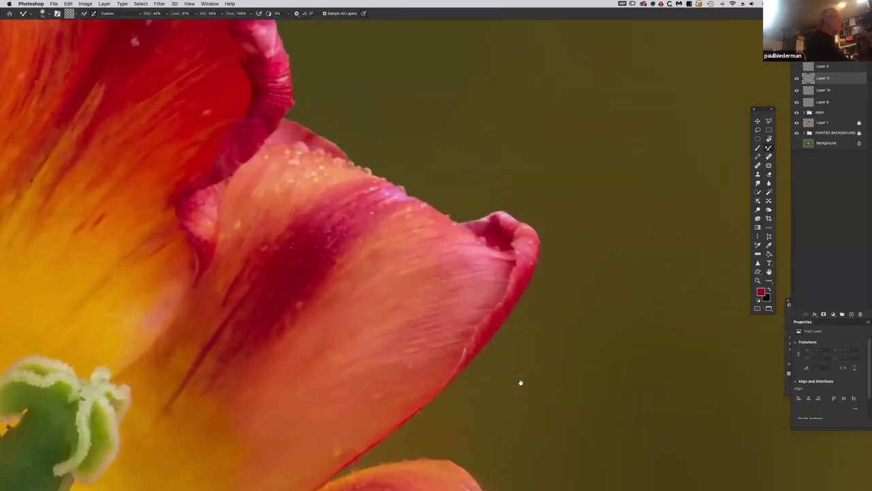
key("bracketleft")
key("bracketleft")
key("bracketleft")
key("bracketleft")
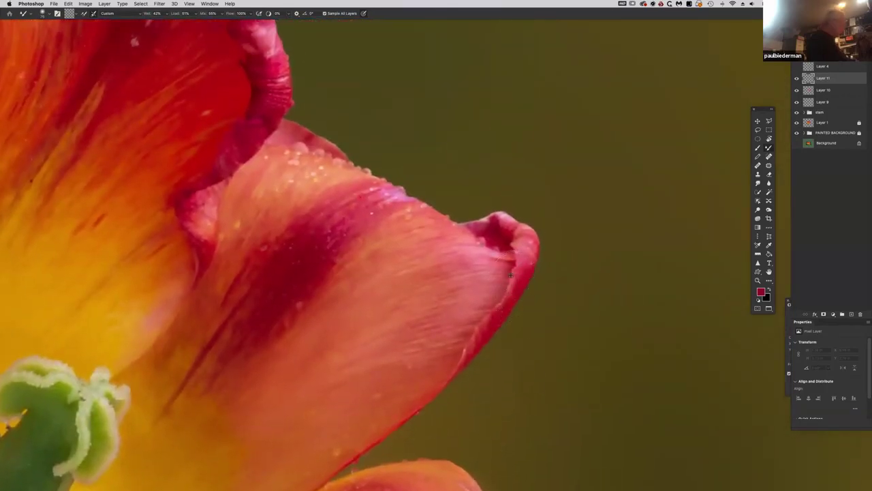
mouse_move(510, 277)
left_mouse_down()
mouse_move(518, 276)
mouse_move(488, 275)
mouse_move(488, 298)
left_mouse_up()
Switch to the regular Brush in Normal mode and sample the red of the right petal's curled edge for painting.
key("shift+b")
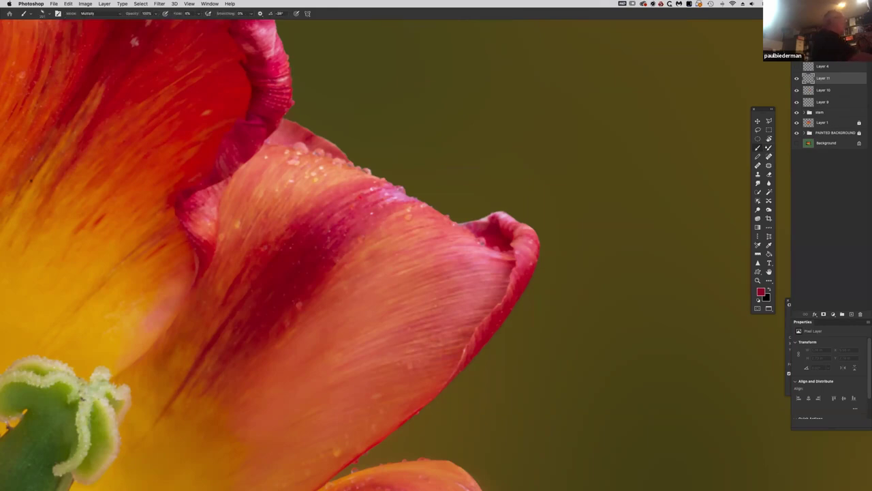
left_click(121, 14)
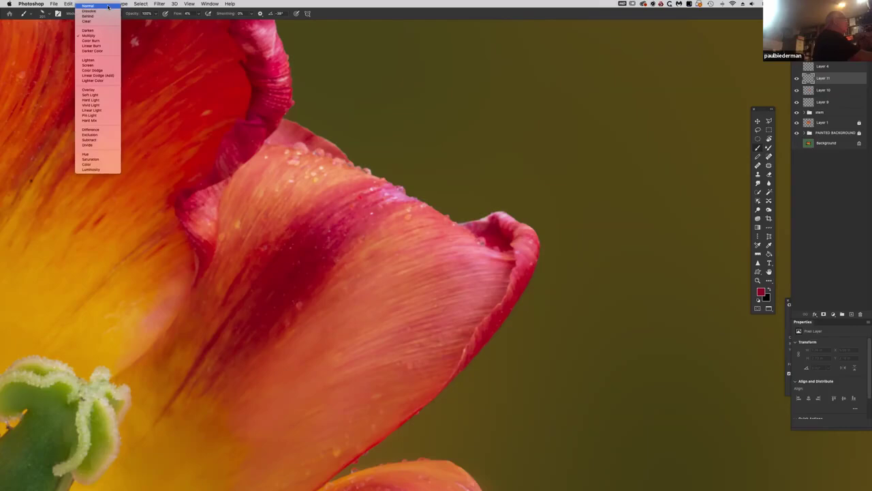
left_click(109, 8)
mouse_move(459, 342)
left_mouse_down()
mouse_move(508, 337)
mouse_move(370, 329)
left_mouse_up()
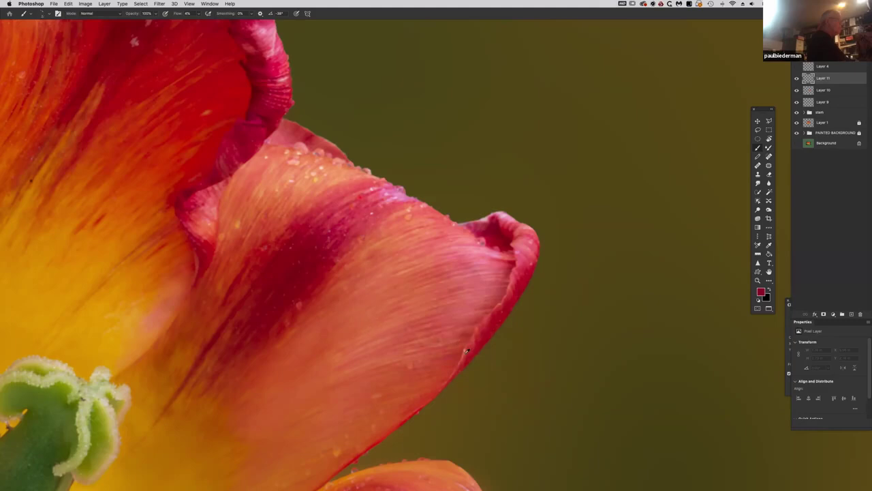
left_click(466, 351, "alt")
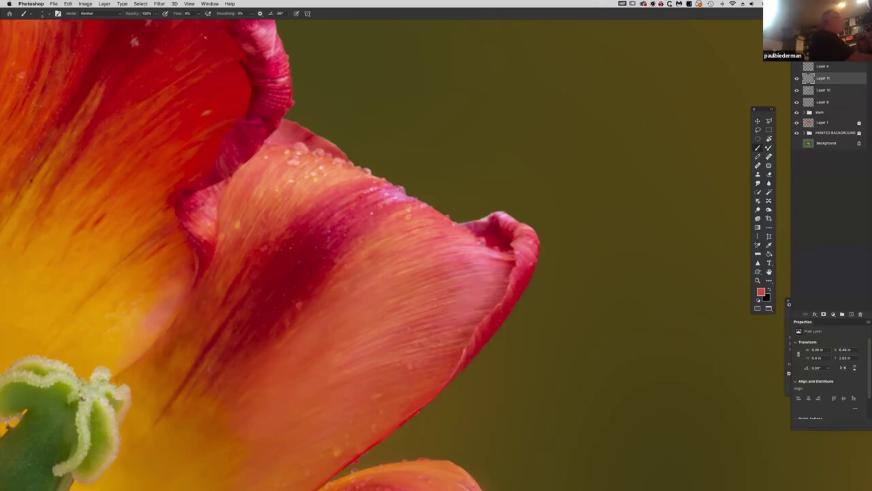
Set the brush flow to 27% and paint fine lighter coral-red strokes along the right petal's curled edge and tip.
left_click_drag(198, 22, 205, 21)
left_click(466, 347)
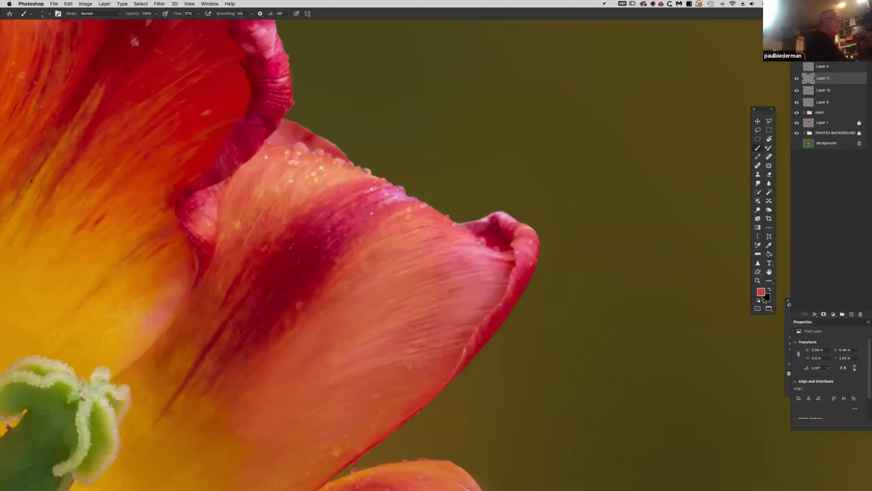
left_click(761, 293)
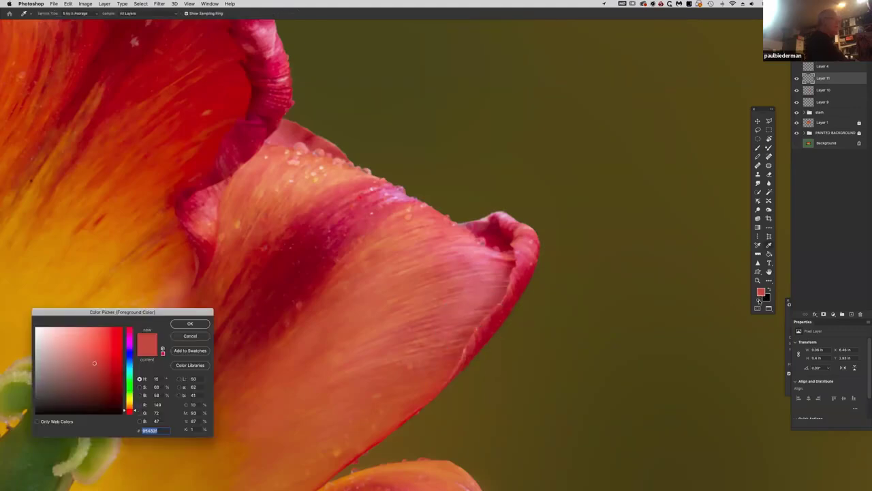
left_click(85, 352)
left_click(192, 324)
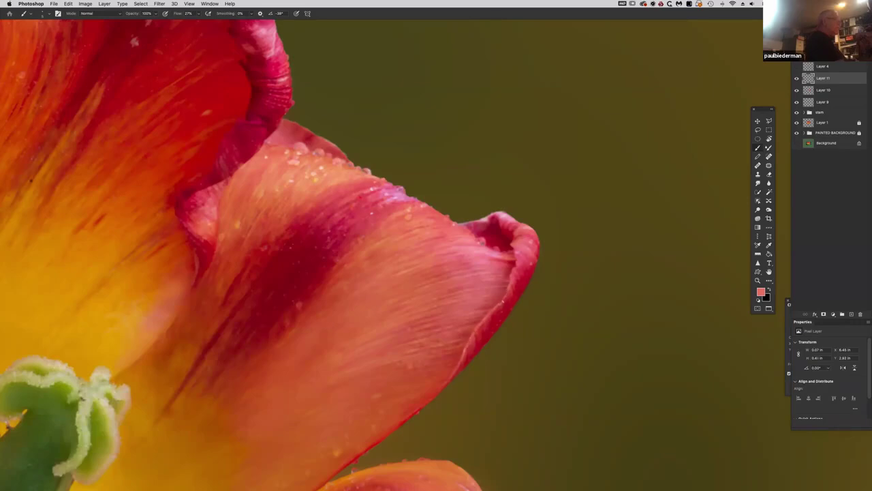
left_click_drag(508, 288, 516, 258)
left_click_drag(514, 240, 520, 252)
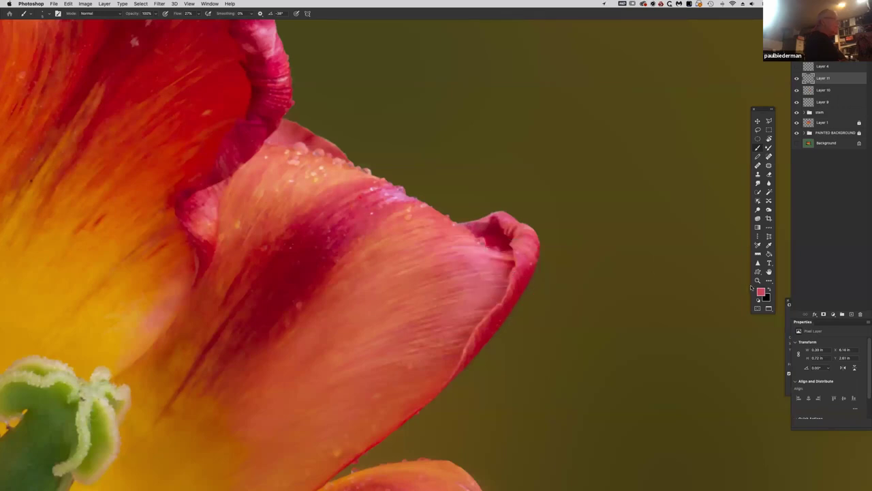
Choose a lighter pink and paint small highlights on the folded tip of the right petal.
left_click(761, 291)
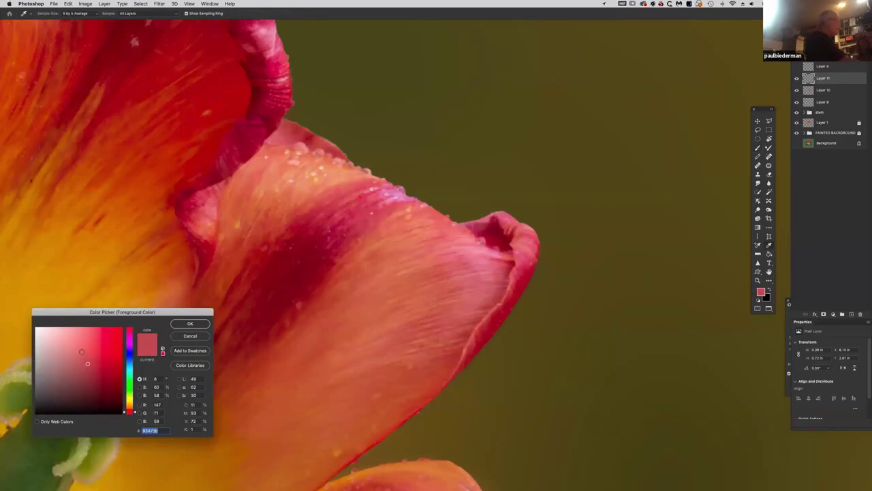
left_click(78, 352)
left_click(190, 323)
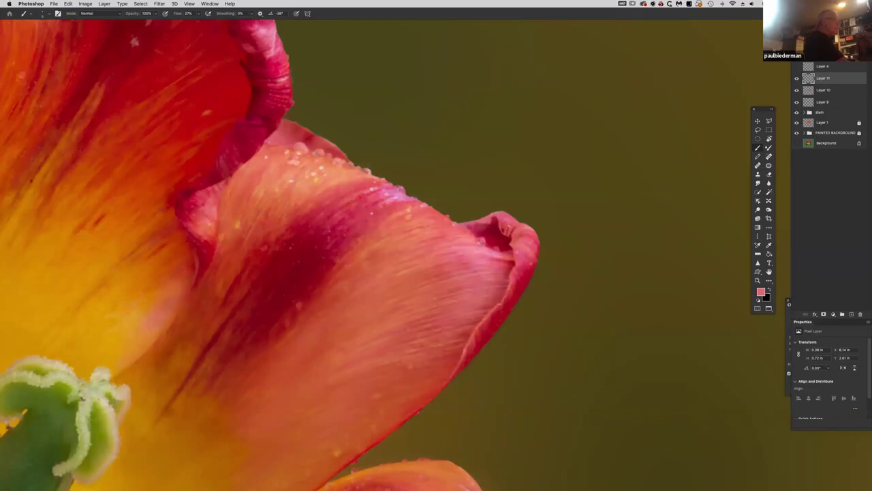
Change the paint colour to a darker crimson and add shading to the right petal's curled outer edge.
left_click(761, 292)
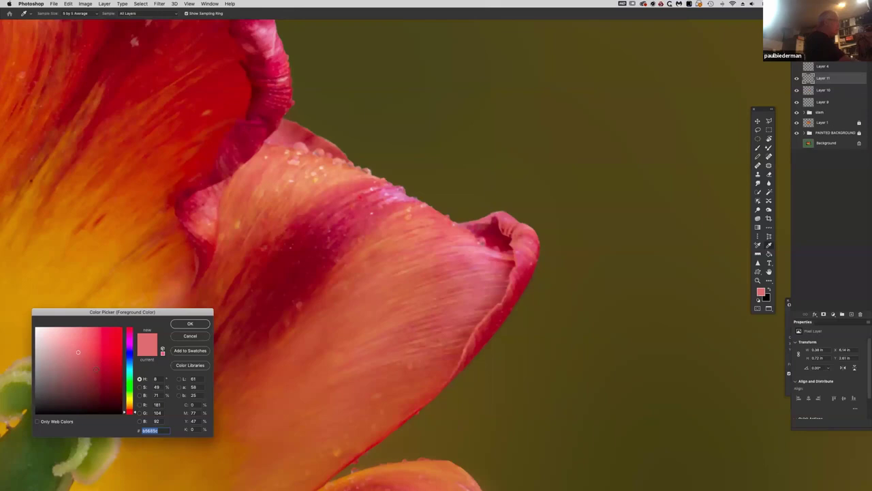
left_click(386, 265)
left_click(190, 323)
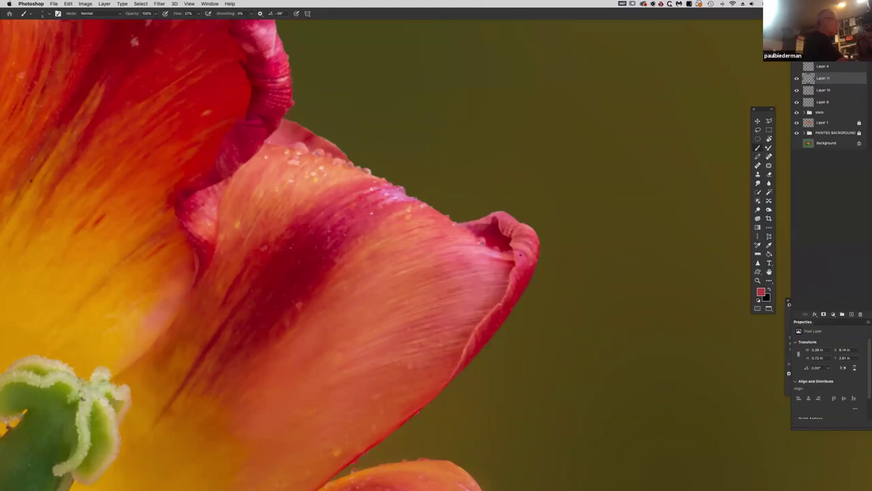
left_click(525, 283)
Sample and adjust a deep red for the curled edge's darkest details, and return to the Mixer Brush for blending.
key("i")
left_click(518, 287)
left_click(761, 292)
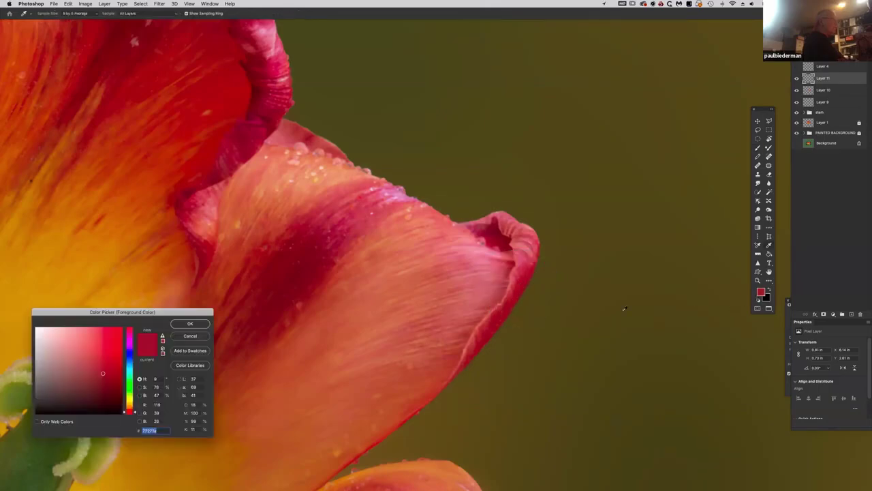
left_click(374, 296)
key("Return")
key("b")
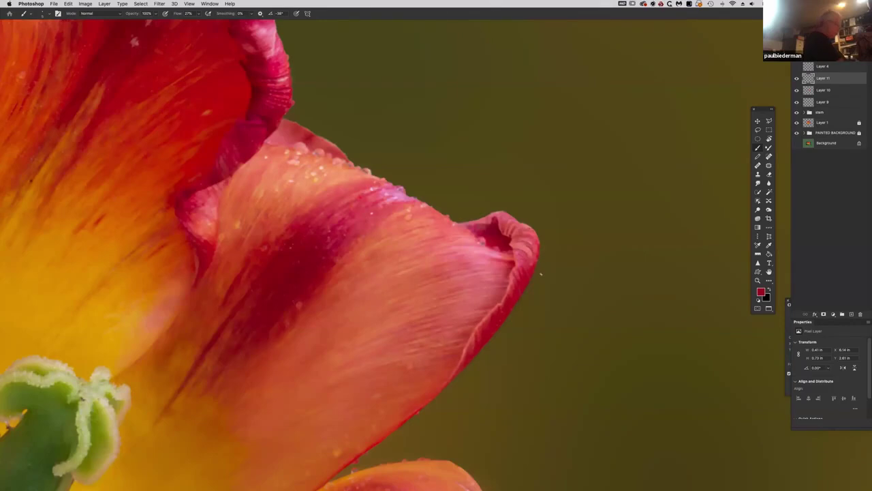
key("shift+b")
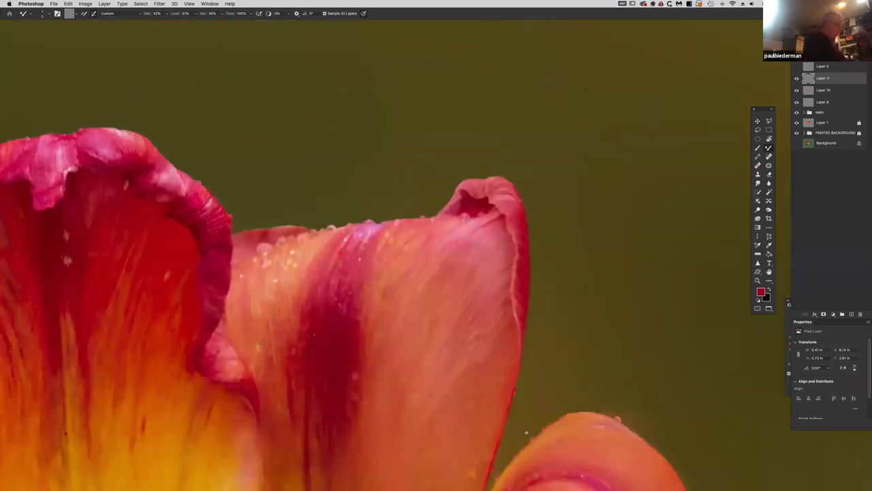
Compare the whole tulip with Layer 11 hidden and shown to judge the painting on the right petal's curled edge.
key("super+0")
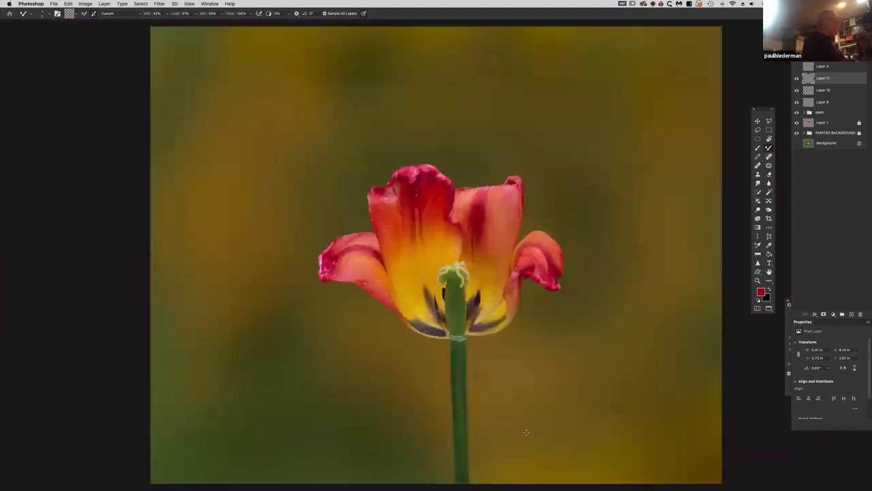
left_click(797, 80)
left_click(797, 79)
left_click(796, 81)
left_click(794, 81)
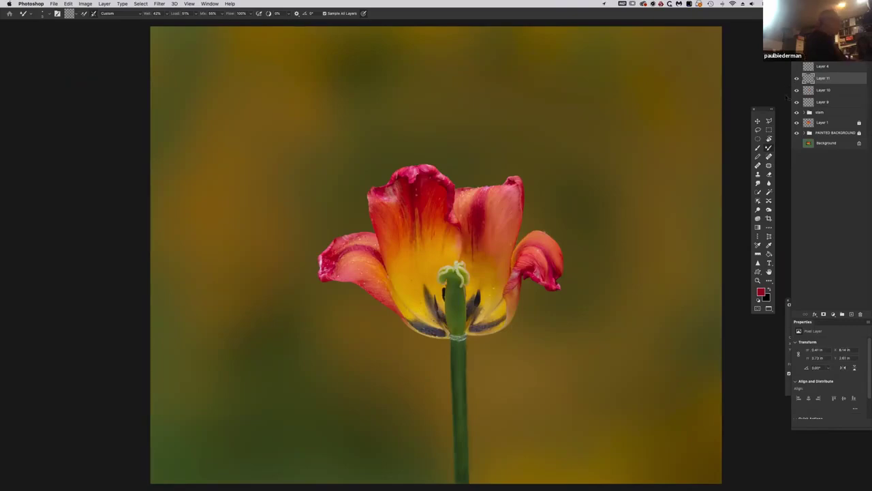
key("super+equal")
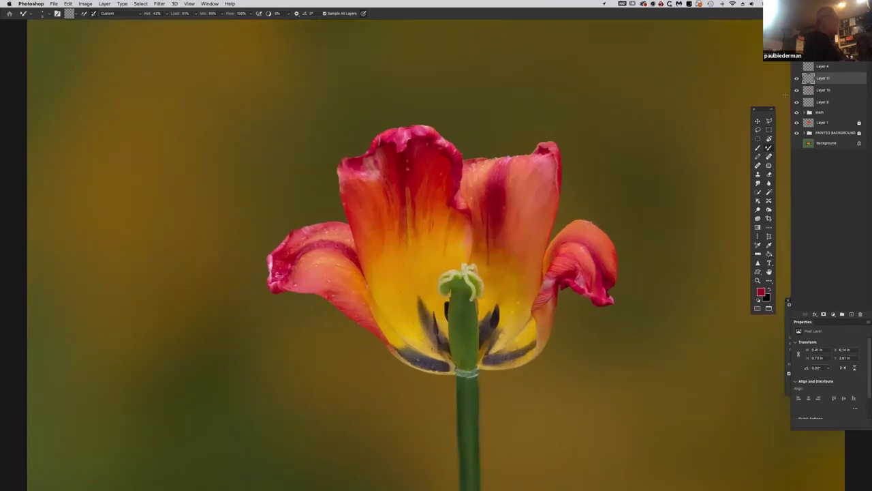
left_click(797, 79)
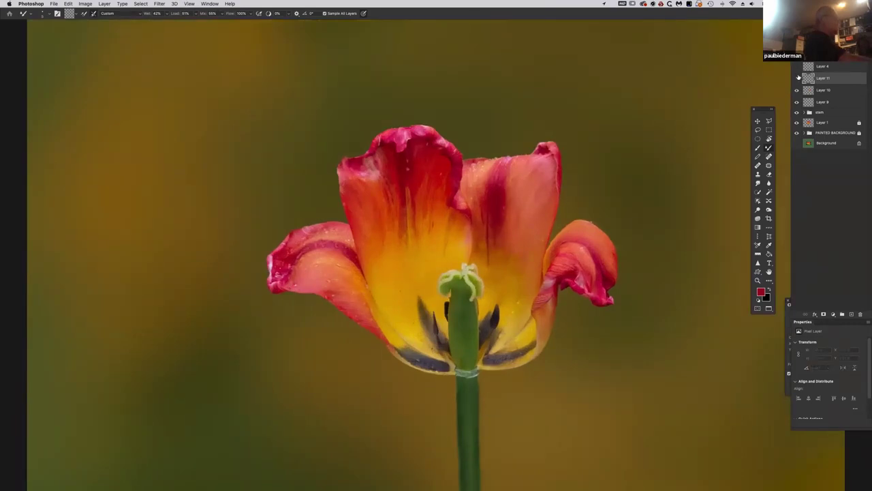
left_click(796, 78)
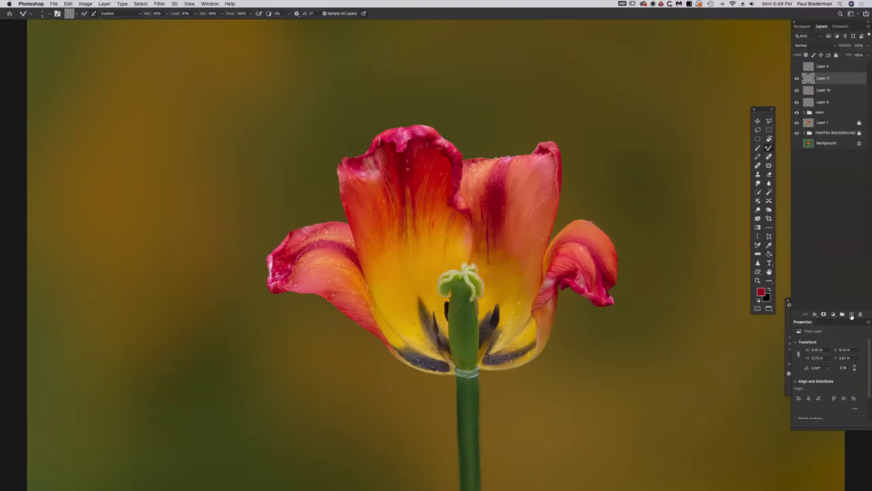
Add a new layer above Layer 11 and blend the yellow area of the right petal beside the pistil.
left_click(852, 315)
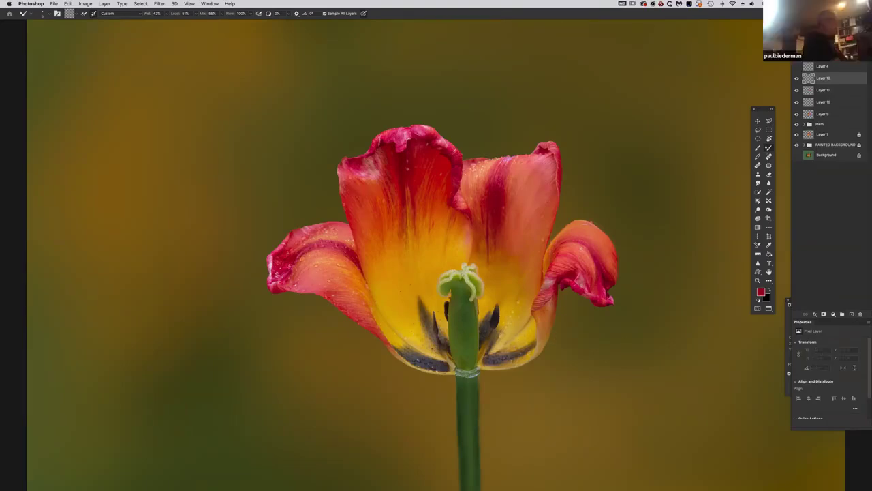
left_click_drag(508, 337, 423, 278)
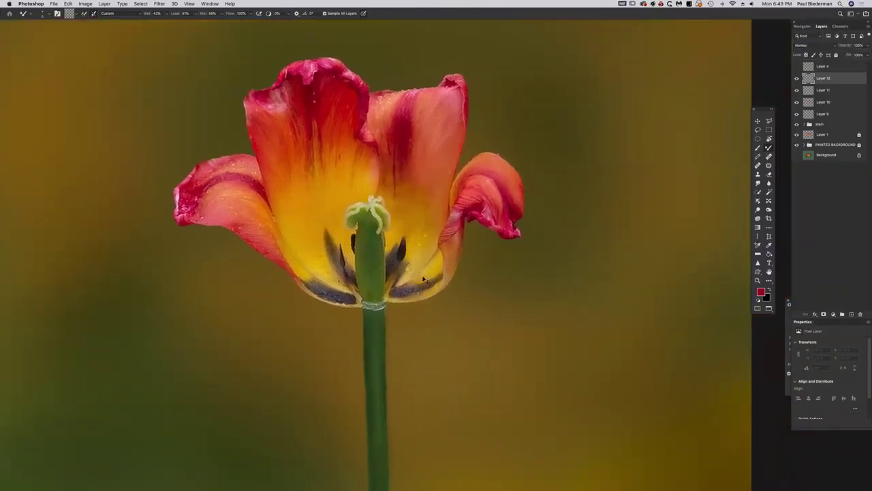
scroll(424, 278, "up", 2)
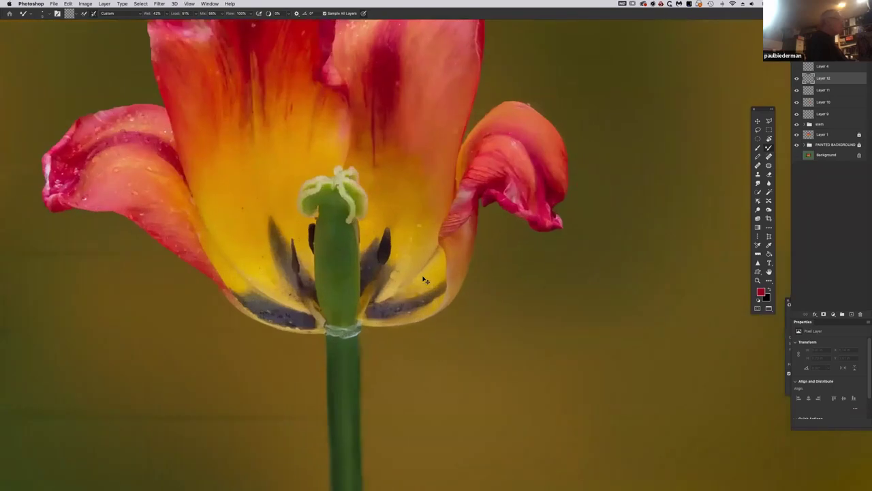
left_click_drag(500, 274, 502, 317)
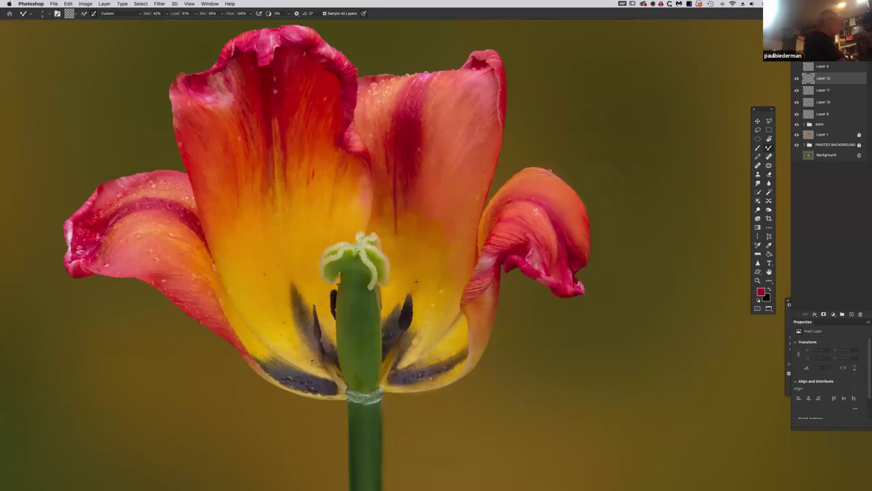
mouse_move(436, 279)
left_mouse_down()
mouse_move(418, 299)
mouse_move(392, 292)
mouse_move(410, 285)
left_mouse_up()
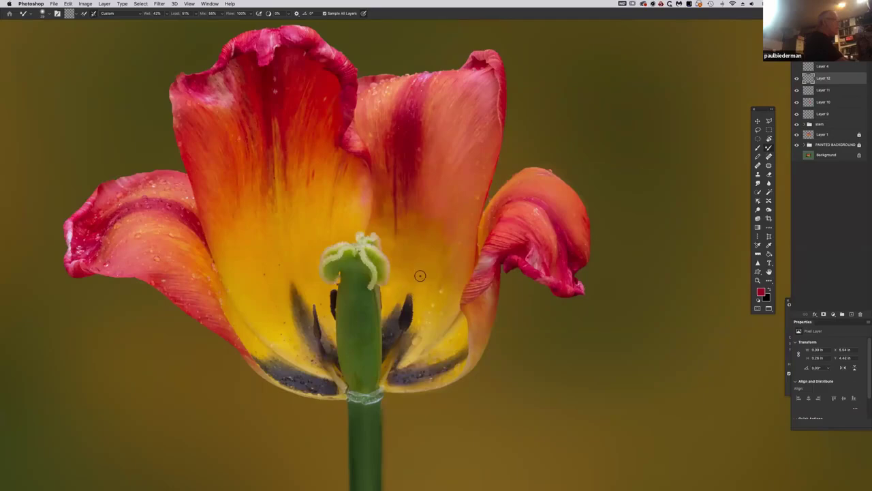
mouse_move(420, 289)
left_mouse_down()
mouse_move(400, 287)
mouse_move(421, 275)
left_mouse_up()
left_click_drag(467, 283, 479, 289)
Flatten the Mixer Brush tip into an ellipse angled at -22° and blend the yellow area beside the pistil.
right_click(512, 266)
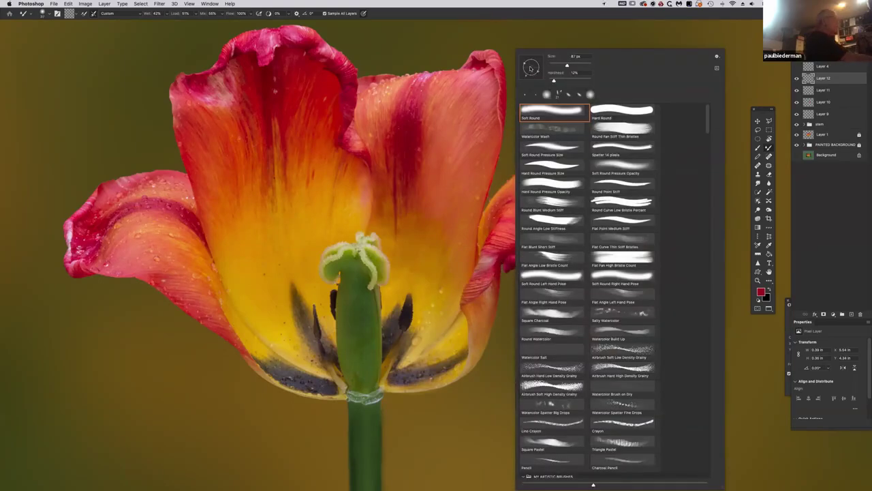
mouse_move(527, 73)
left_mouse_down()
mouse_move(535, 65)
mouse_move(539, 76)
left_mouse_up()
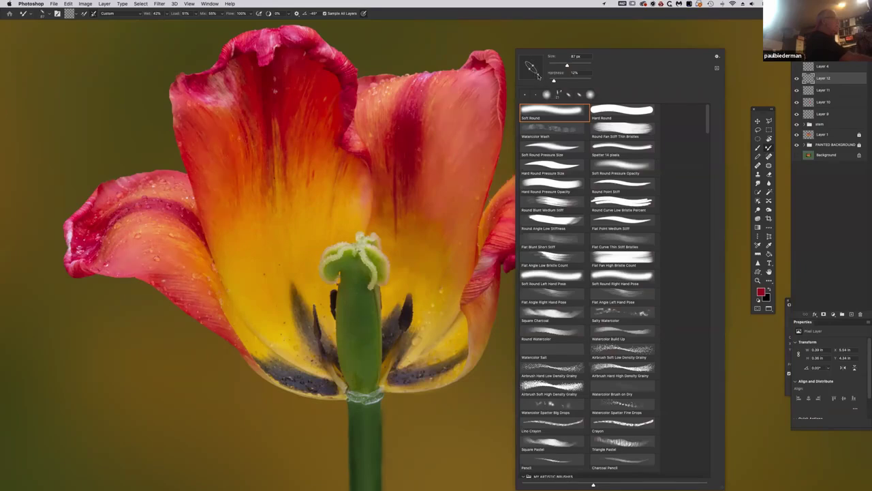
left_click(419, 274)
mouse_move(419, 274)
left_mouse_down()
mouse_move(420, 285)
mouse_move(429, 260)
mouse_move(425, 273)
mouse_move(406, 264)
mouse_move(404, 273)
mouse_move(405, 254)
left_mouse_up()
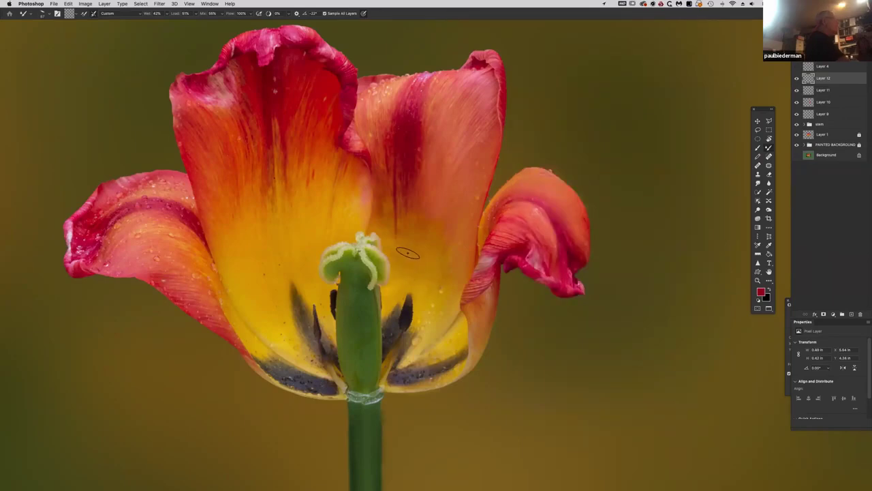
Lower the Mixer Brush flow to 3% and softly blend the yellow lower part of the right petal.
left_click(250, 14)
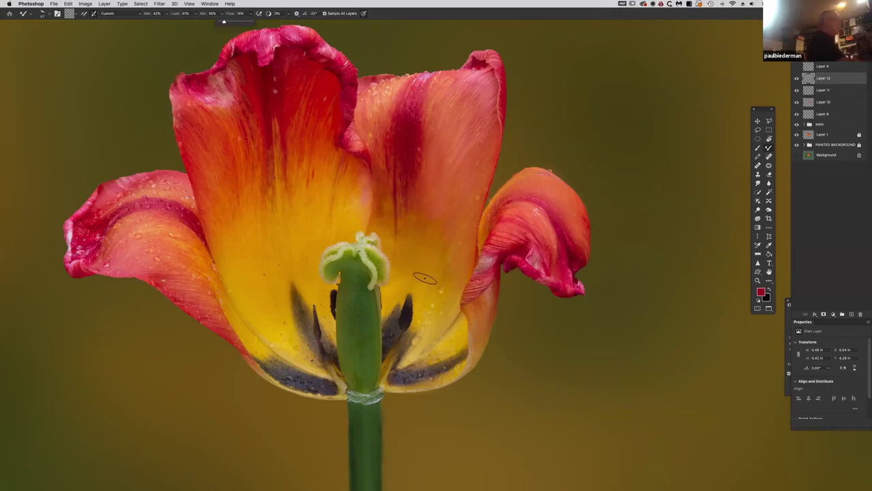
left_click(422, 285)
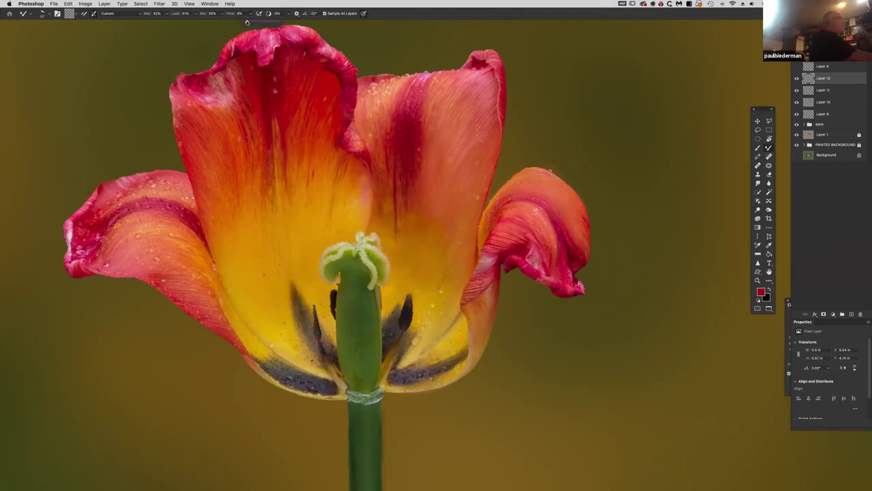
mouse_move(397, 276)
left_mouse_down()
mouse_move(391, 301)
mouse_move(396, 276)
mouse_move(424, 300)
mouse_move(424, 282)
mouse_move(419, 300)
mouse_move(415, 282)
mouse_move(422, 301)
mouse_move(431, 233)
mouse_move(410, 283)
left_mouse_up()
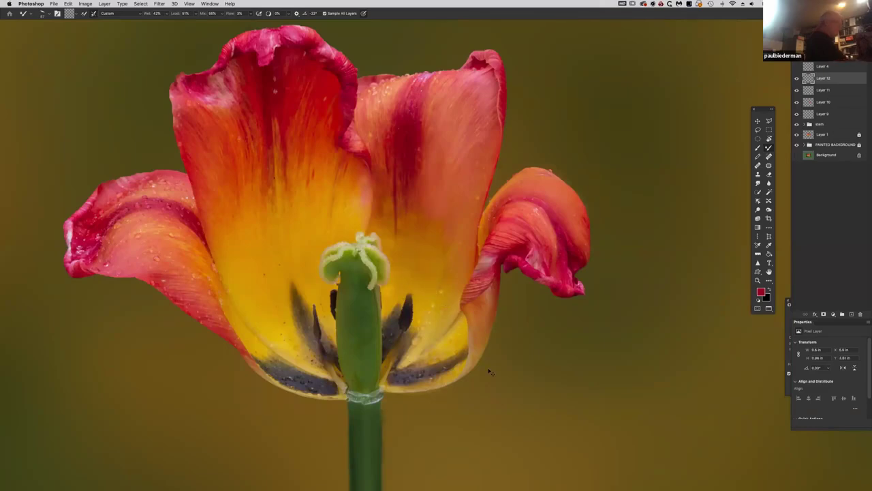
Add another new layer above Layer 12 and make it active for detailing the flower's centre.
key("super+equal")
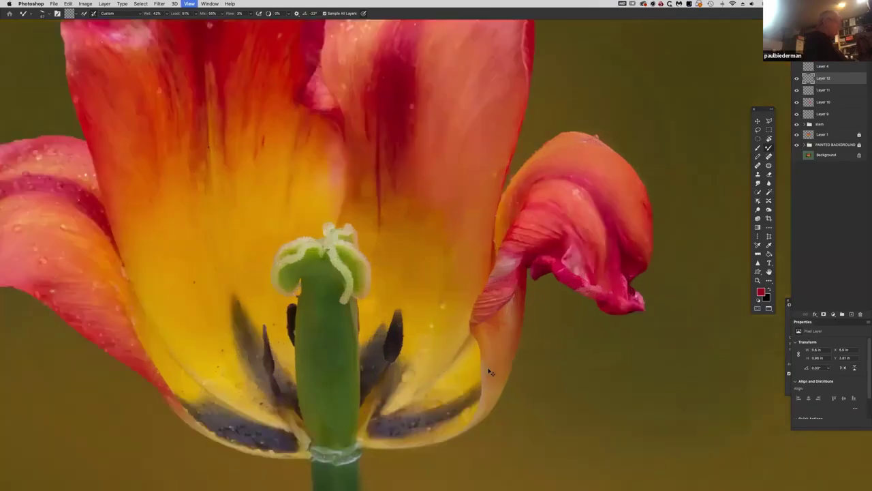
scroll(620, 368, "down", 3)
scroll(621, 368, "right", 1)
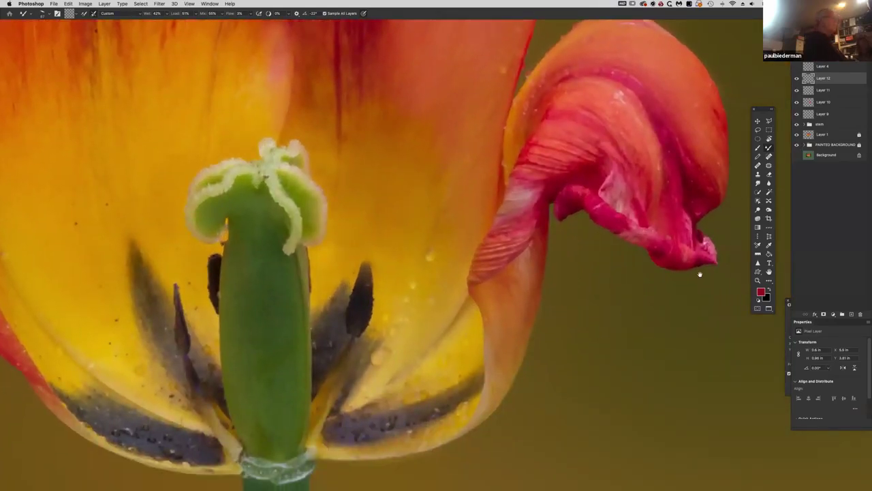
left_click(851, 316)
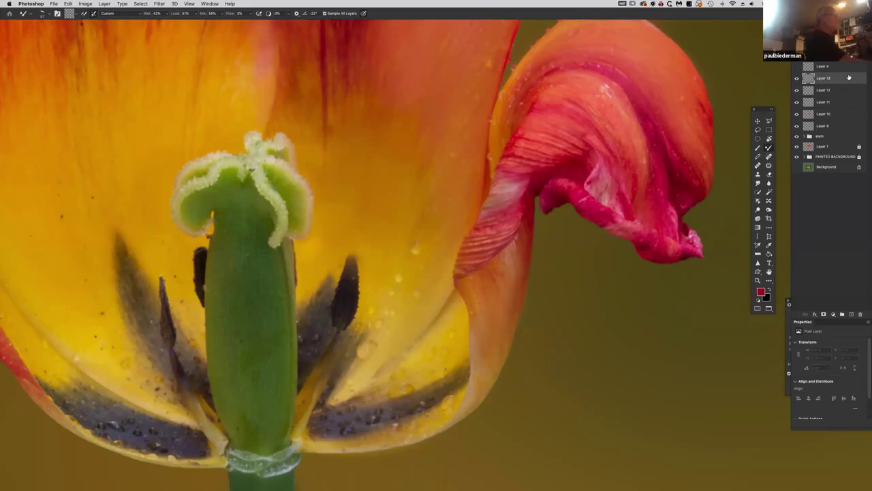
left_click(844, 90)
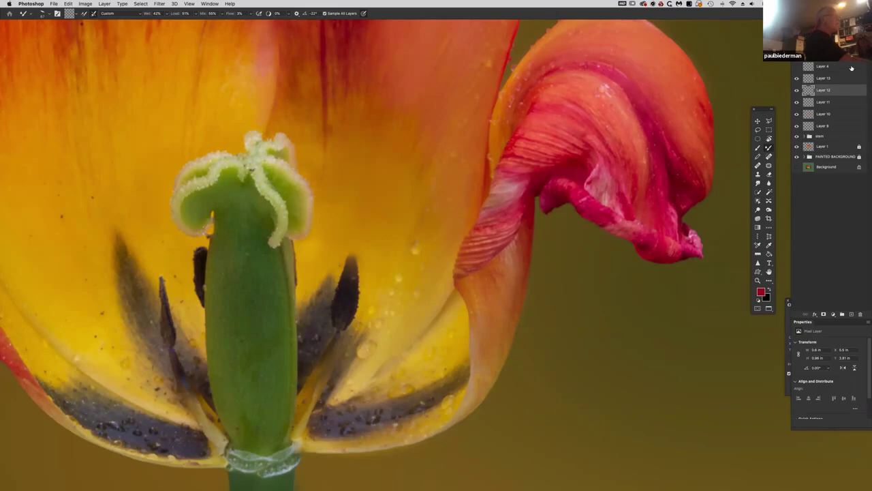
left_click(847, 79)
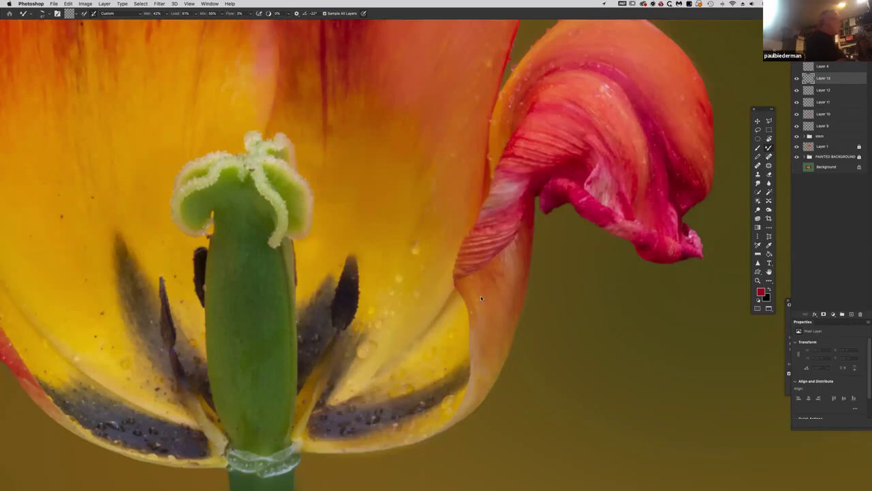
Make the Mixer Brush tip round again and blend the yellow petal area between the dark anther and the curled petal.
right_click(504, 274)
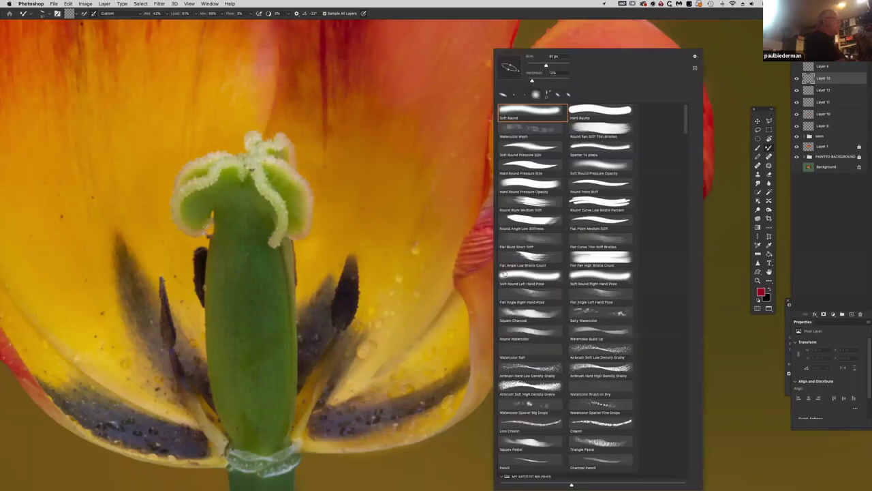
left_click_drag(510, 67, 509, 76)
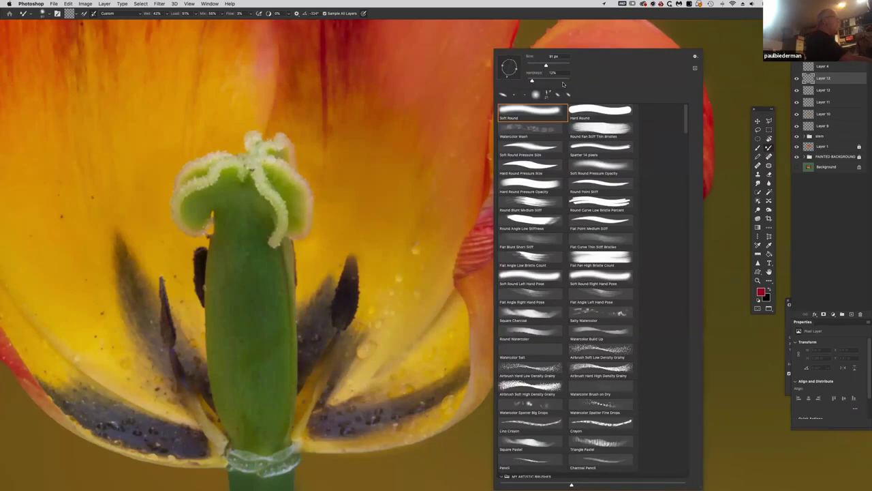
left_click(491, 110)
mouse_move(443, 274)
left_mouse_down()
mouse_move(477, 274)
mouse_move(413, 275)
left_mouse_up()
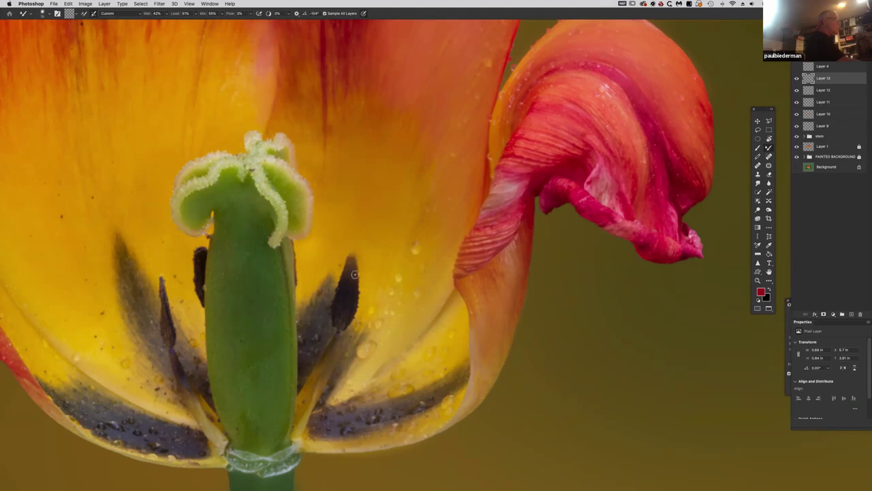
Set the Mixer Brush flow to 43% and paint over the dark anther beside the pistil to smooth its texture.
left_click(251, 15)
left_click_drag(250, 22, 265, 21)
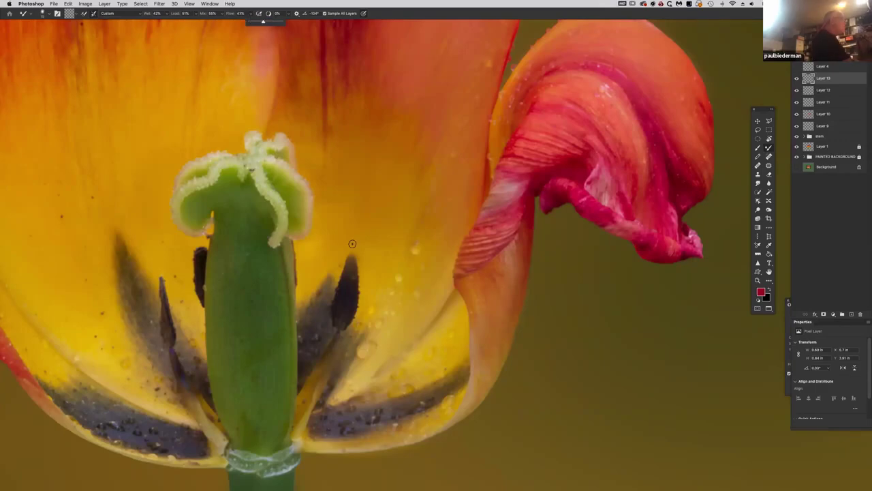
left_click(353, 271)
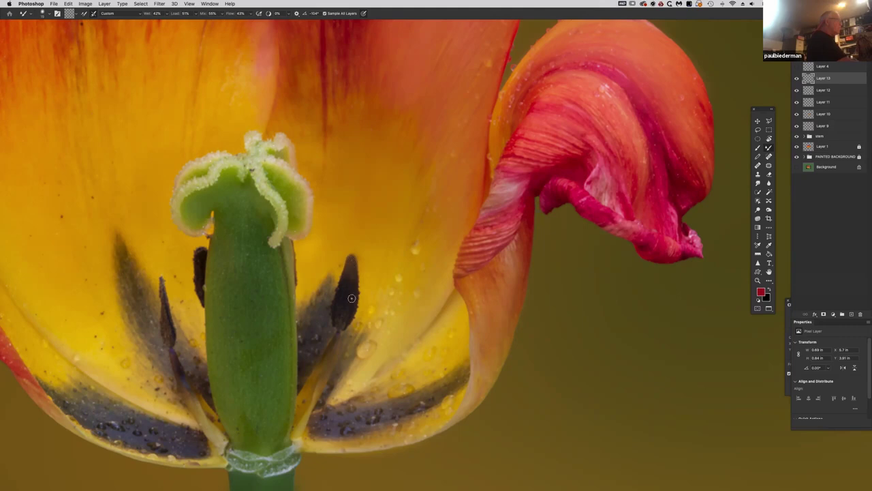
mouse_move(349, 272)
left_mouse_down()
mouse_move(339, 313)
mouse_move(350, 267)
mouse_move(337, 303)
mouse_move(347, 273)
left_mouse_up()
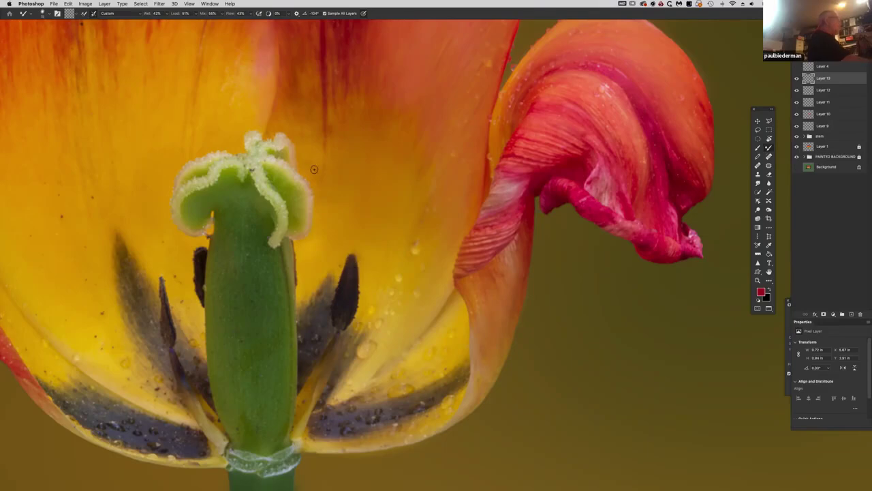
Use the Smudge tool at 68% strength to smooth the anther's tip and remove the dark specks from the left yellow petal.
key("r")
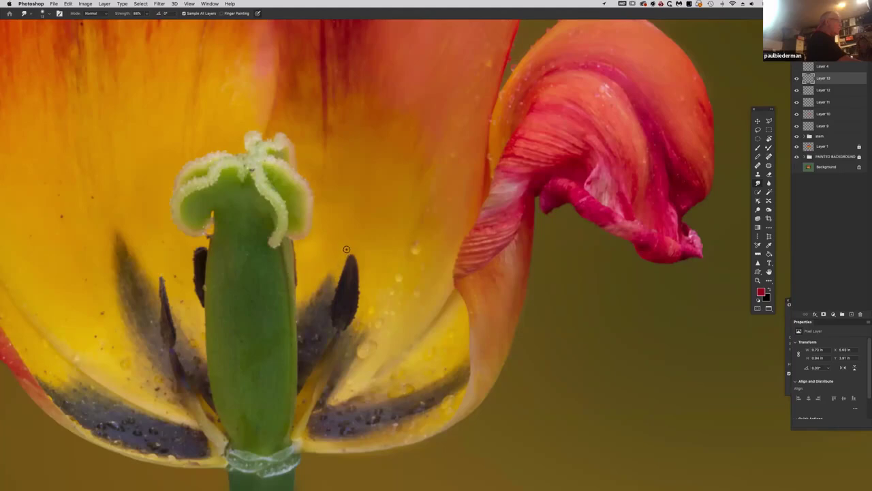
left_click_drag(350, 252, 325, 249)
mouse_move(56, 195)
left_mouse_down()
mouse_move(63, 215)
mouse_move(91, 199)
mouse_move(108, 160)
left_mouse_up()
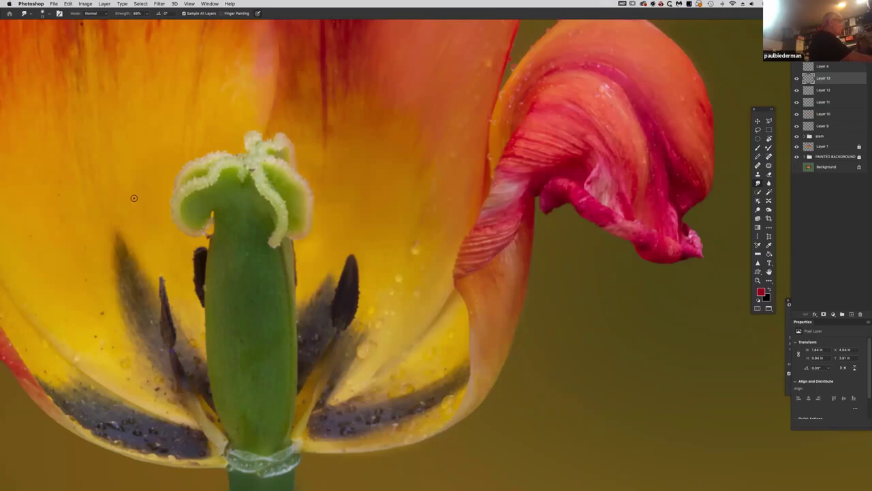
mouse_move(59, 188)
left_mouse_down()
mouse_move(60, 209)
mouse_move(80, 221)
left_mouse_up()
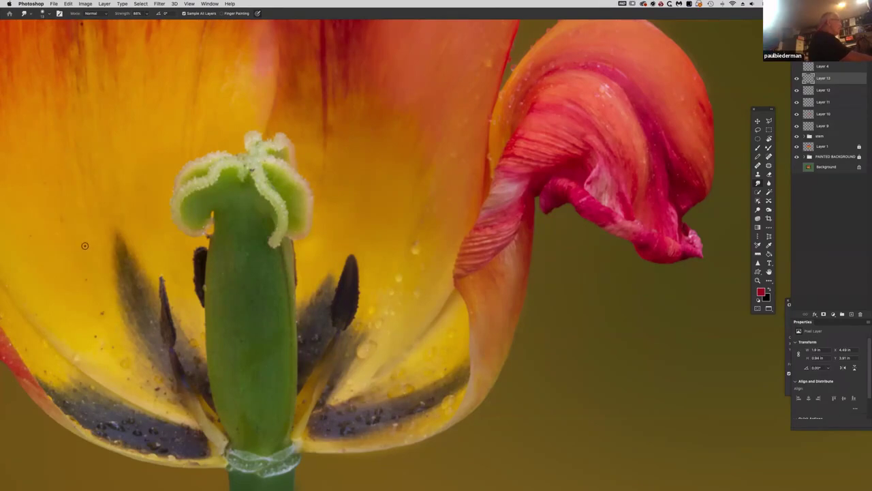
mouse_move(31, 236)
left_mouse_down()
mouse_move(89, 274)
mouse_move(113, 332)
mouse_move(167, 339)
left_mouse_up()
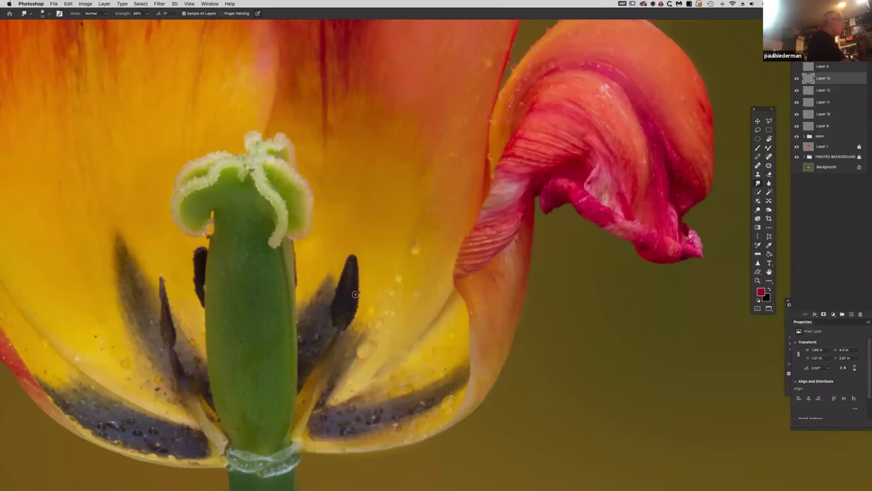
Flatten the 14 px Smudge brush tip to an ellipse angled at -13° and smudge small details along the dark anther.
left_click_drag(369, 287, 368, 289)
right_click(431, 262)
left_click_drag(450, 72, 454, 71)
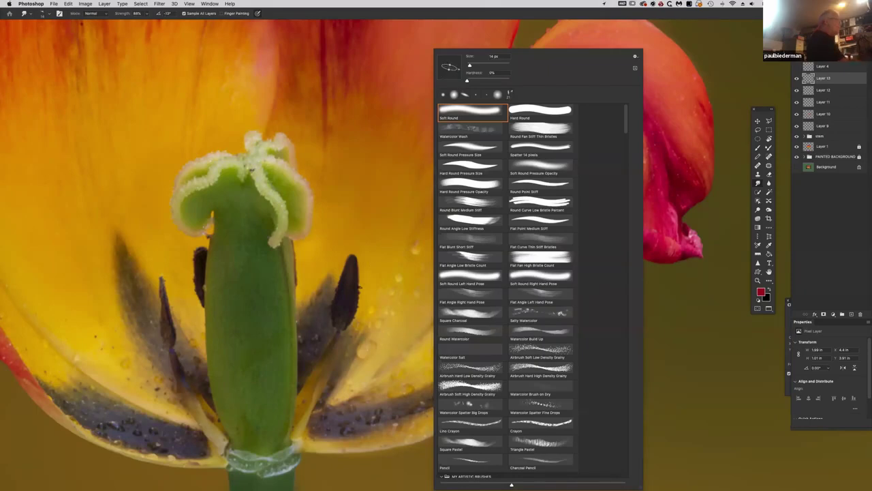
left_click(354, 279)
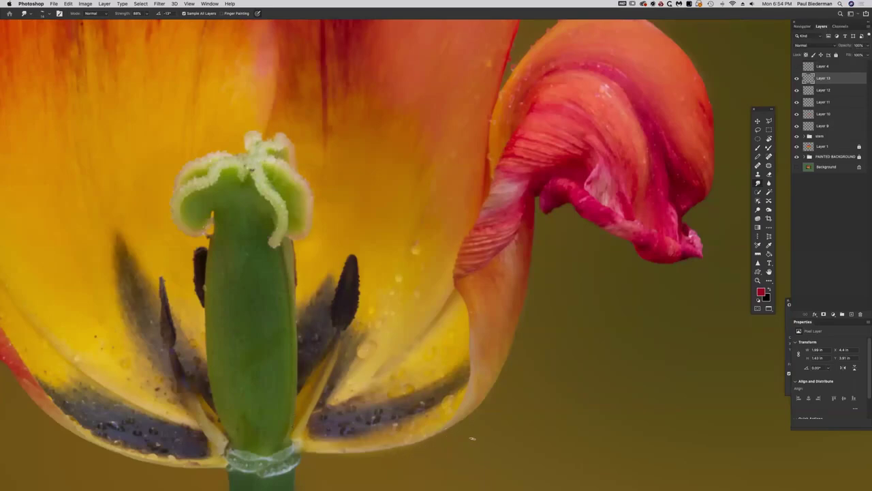
Rotate the canvas view to about -42° around the curled petal and the pistil, and return it to upright.
scroll(538, 382, "down", 5)
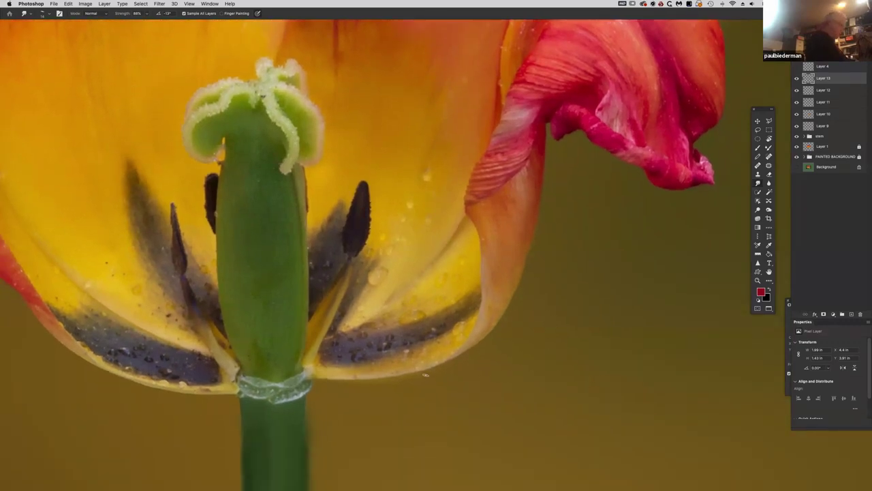
key("r")
mouse_move(548, 413)
left_mouse_down()
mouse_move(582, 290)
mouse_move(492, 364)
left_mouse_up()
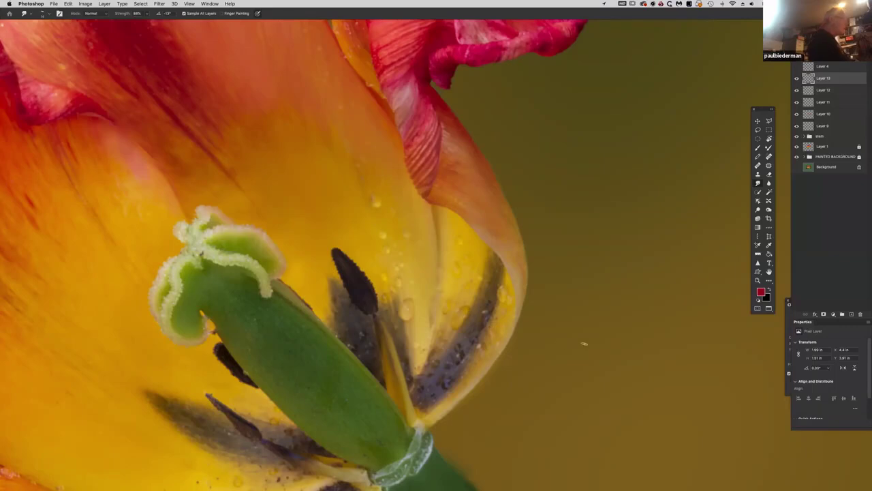
scroll(512, 444, "right", 5)
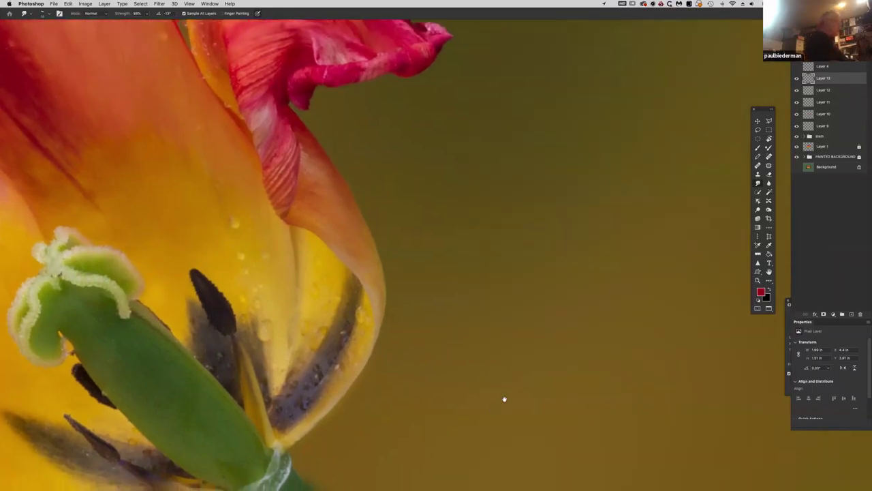
key("r")
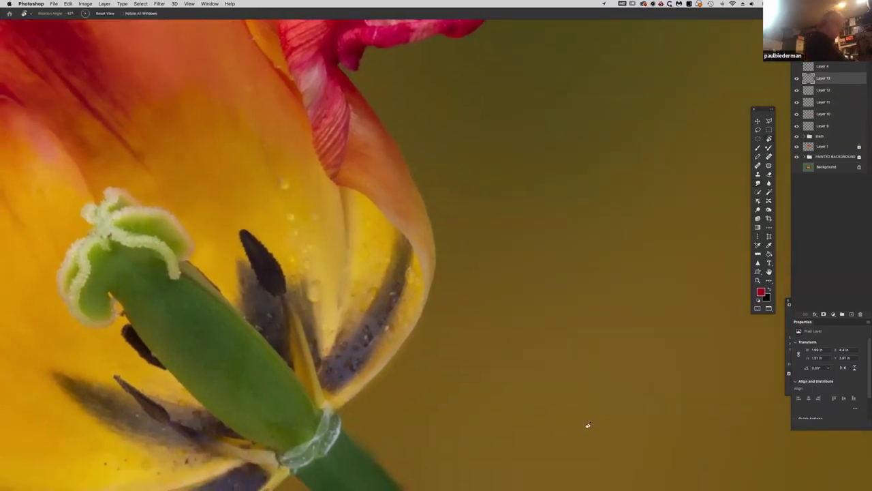
key("Escape")
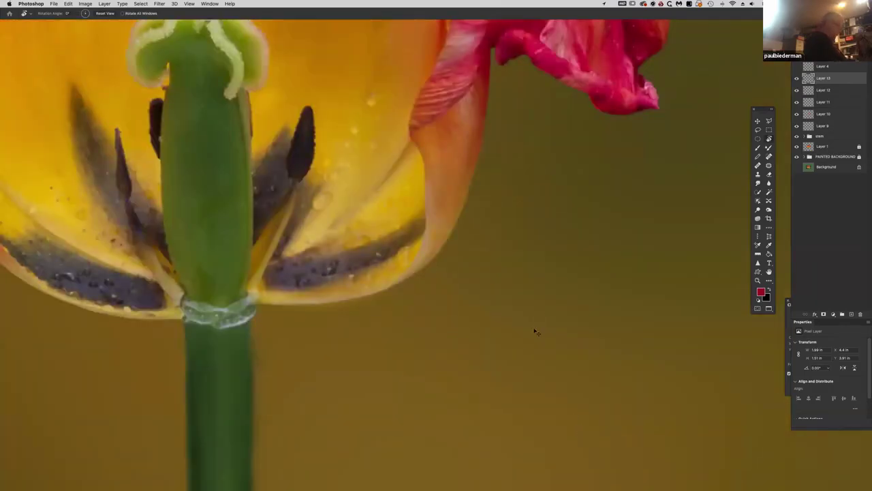
Compare the whole painted tulip with the original photo by repeatedly showing only the Background layer and restoring the others.
key("super+0")
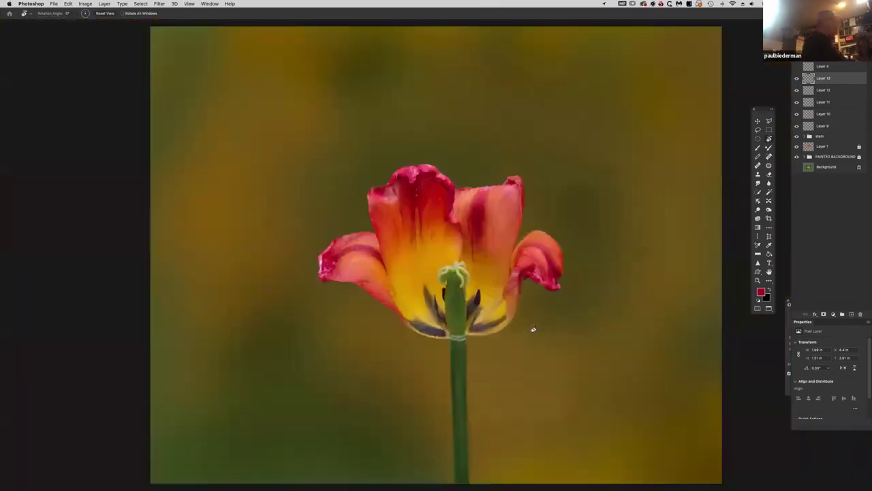
left_click(798, 168, "alt")
left_click(797, 167, "alt")
left_click(798, 167, "alt")
left_click(797, 168, "alt")
left_click(799, 168, "alt")
left_click(799, 167, "alt")
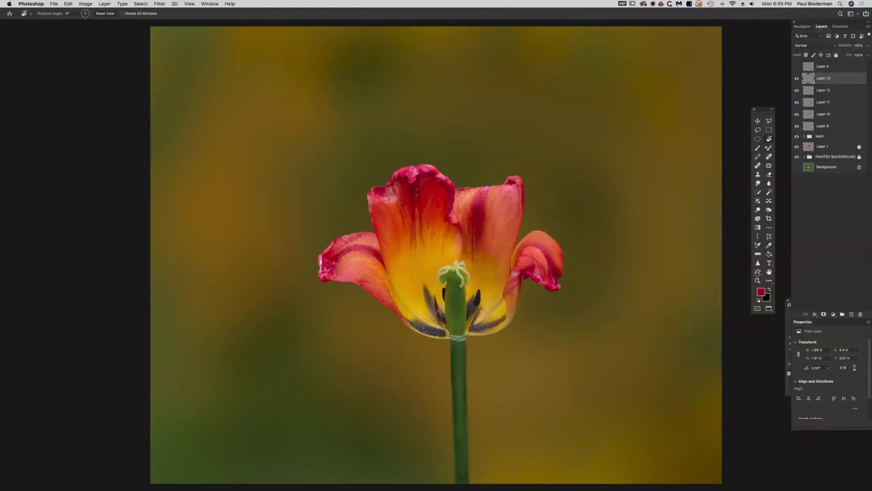
Duplicate Layer 9 and group it with its copy and Layers 10 to 13.
left_click(813, 237)
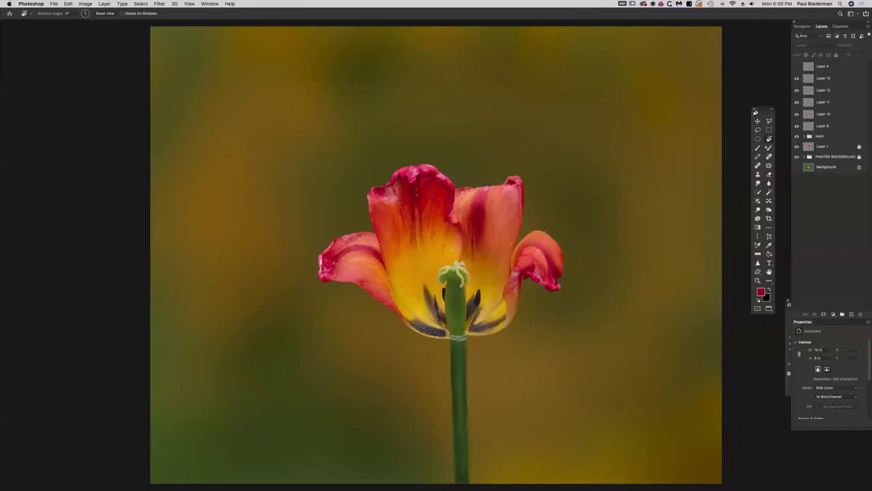
left_click(840, 79)
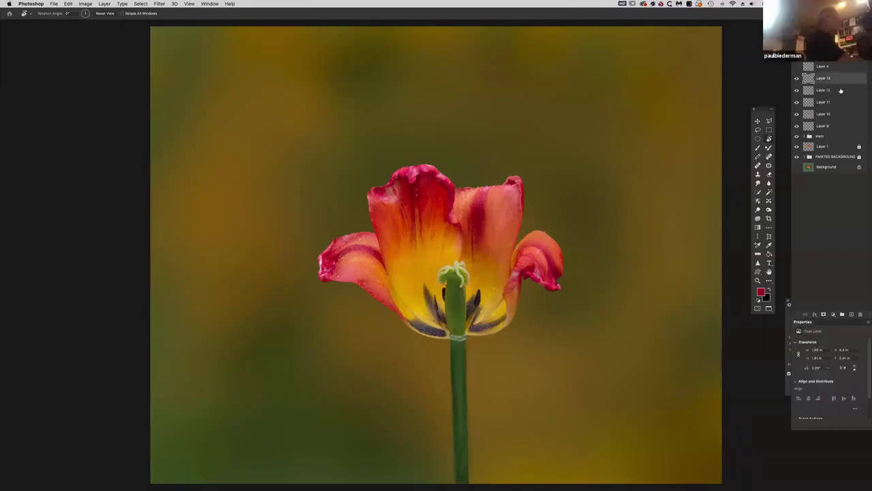
left_click(844, 125)
key("super+j")
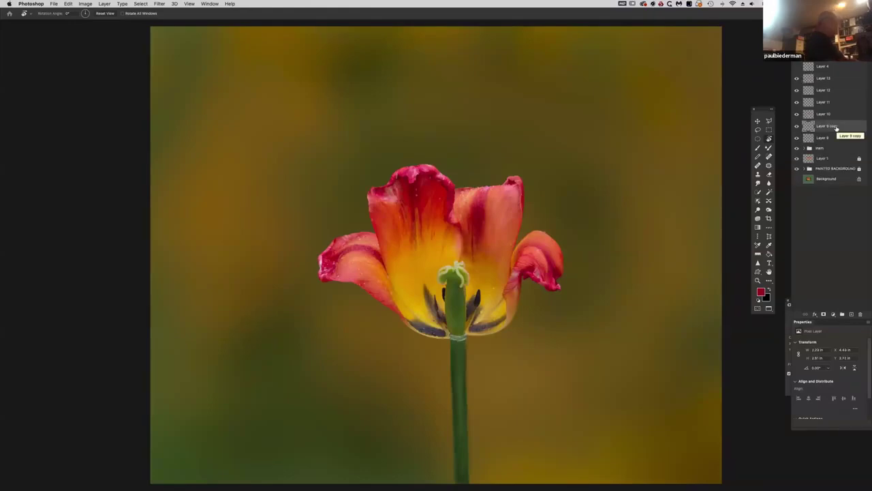
left_click(847, 82, "shift")
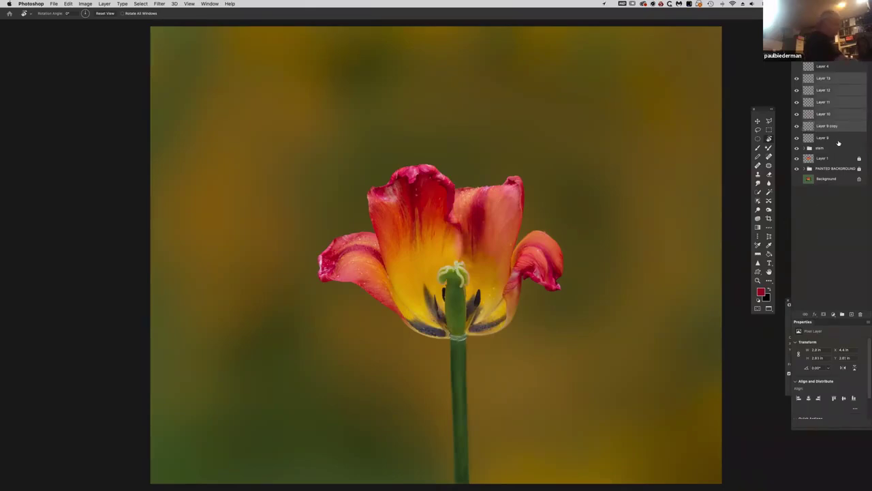
left_click(839, 142, "shift")
key("super+g")
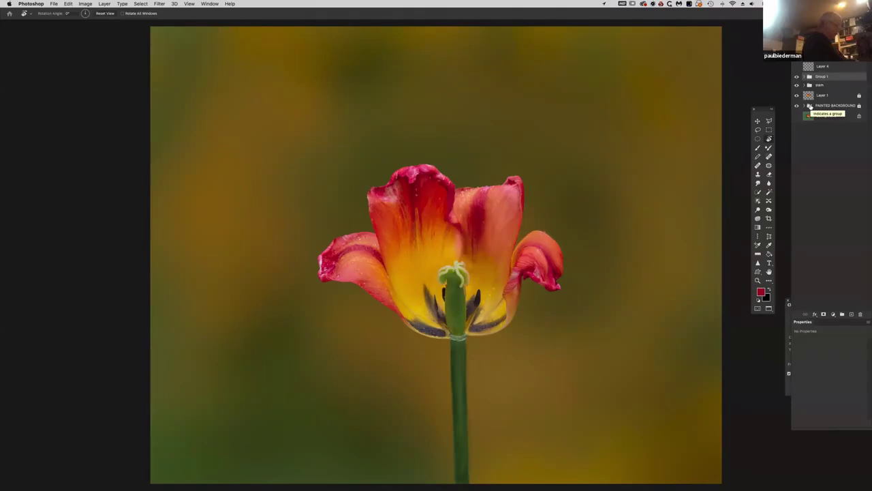
Start saving the document under a new name and set the file format to Photoshop.
key("super+shift+s")
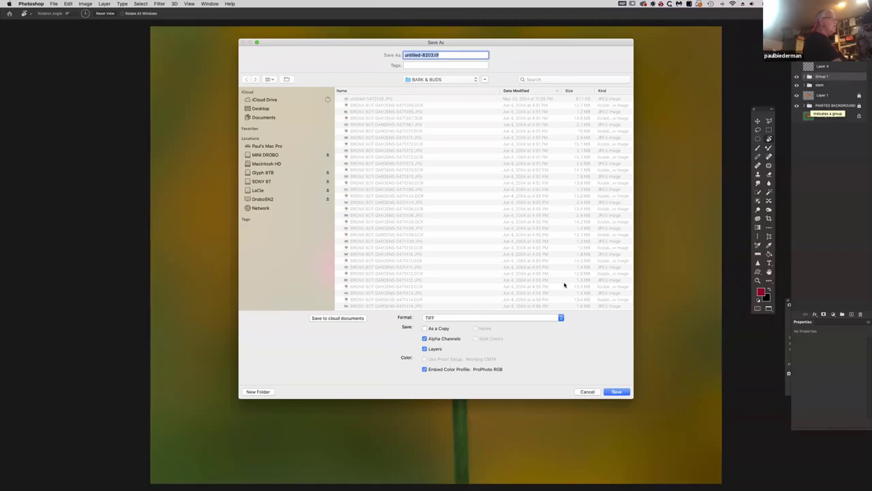
left_click(561, 317)
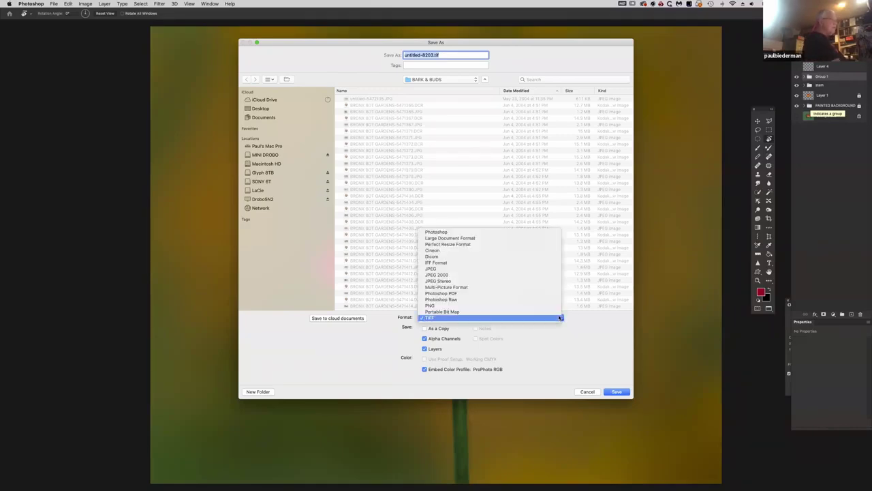
left_click(543, 232)
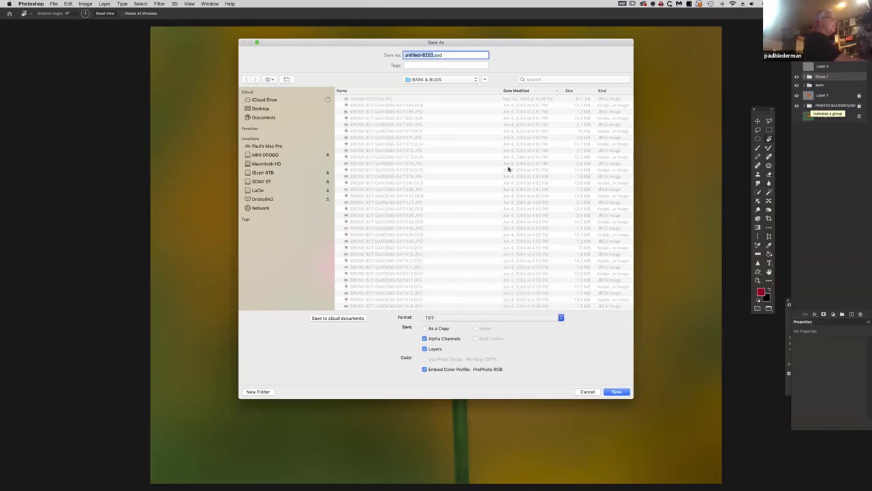
Name the file inner tulip-0001.psd and save it with Maximize Compatibility enabled.
left_click(432, 54)
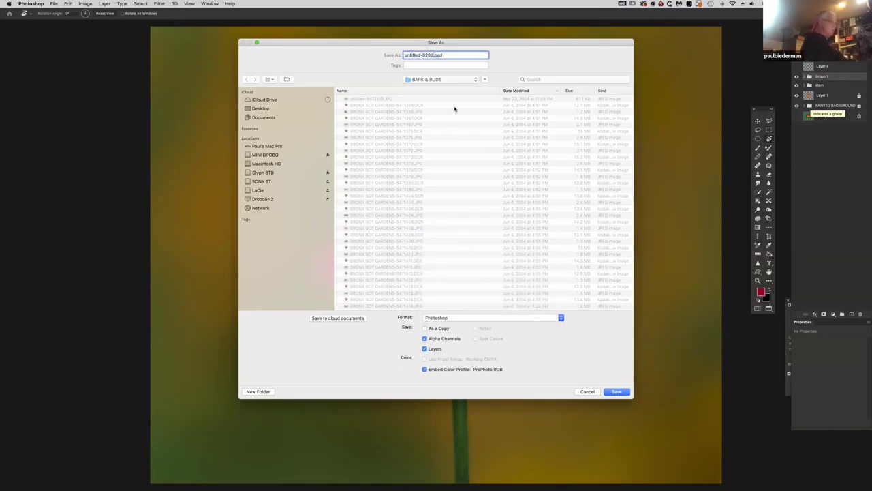
key("BackSpace")
key("BackSpace")
key("BackSpace")
key("BackSpace")
key("BackSpace")
key("BackSpace")
key("BackSpace")
key("BackSpace")
key("BackSpace")
key("BackSpace")
key("BackSpace")
key("BackSpace")
key("BackSpace")
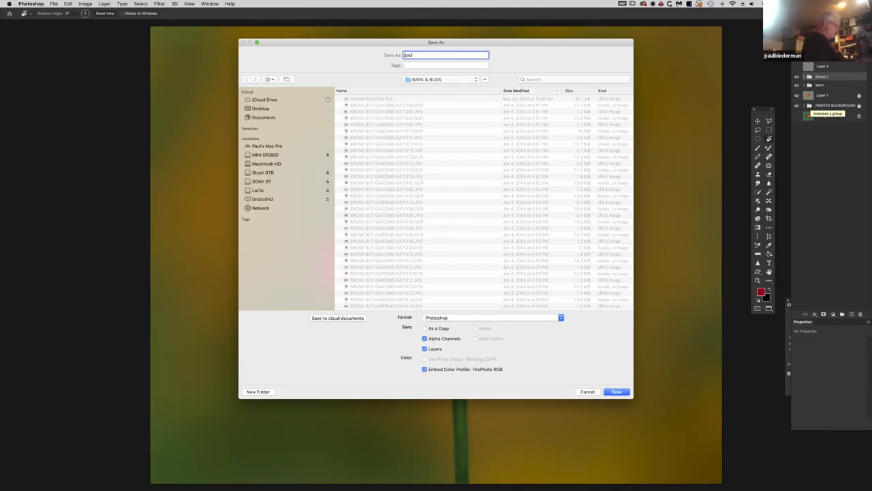
type("inner")
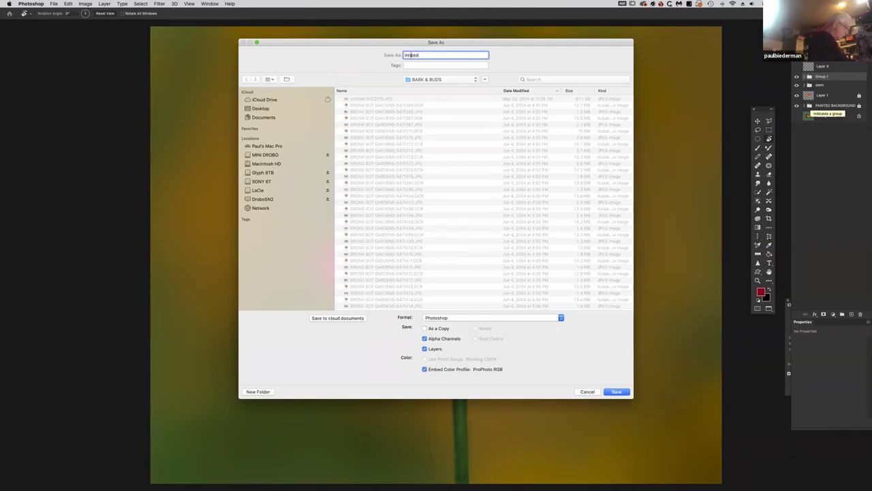
type(" tu")
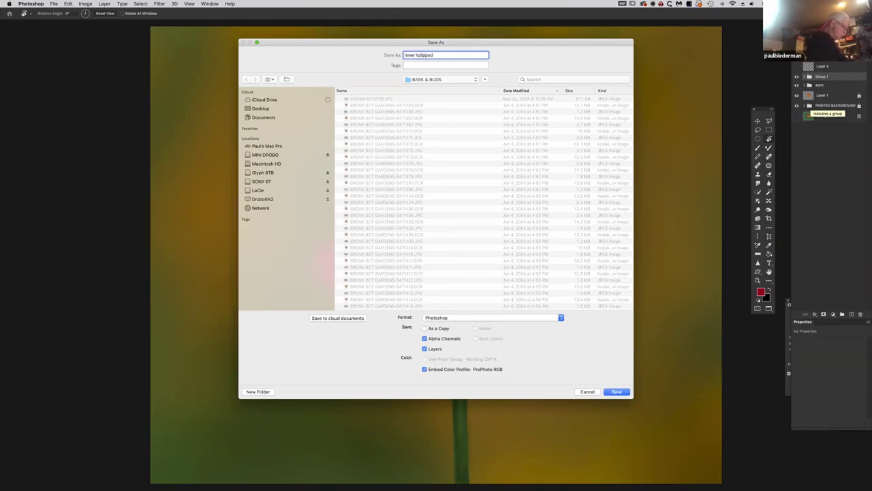
type("lip-0001")
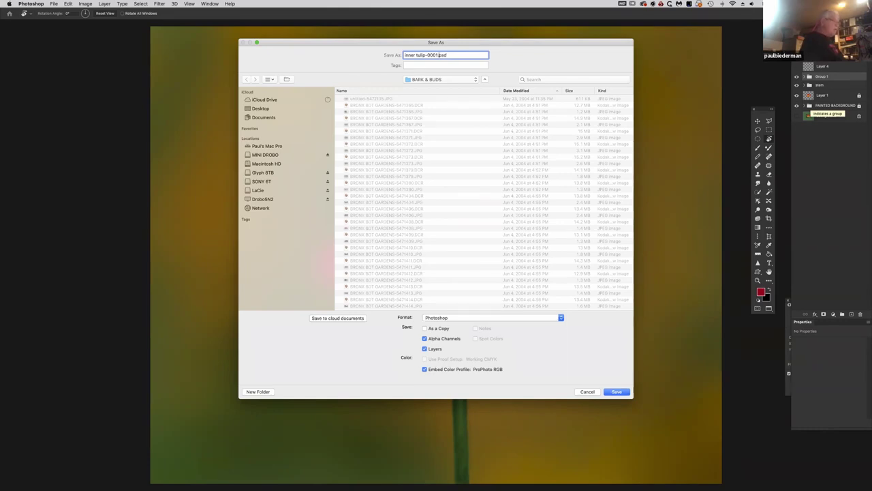
key("Return")
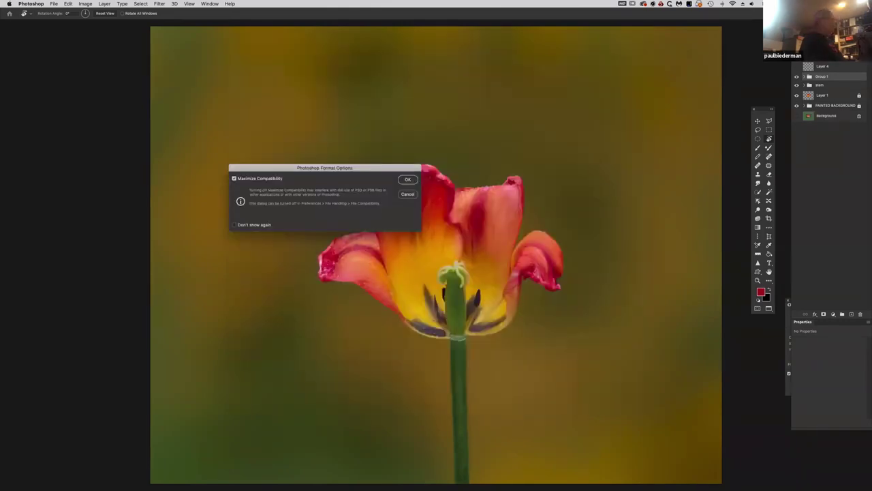
key("Return")
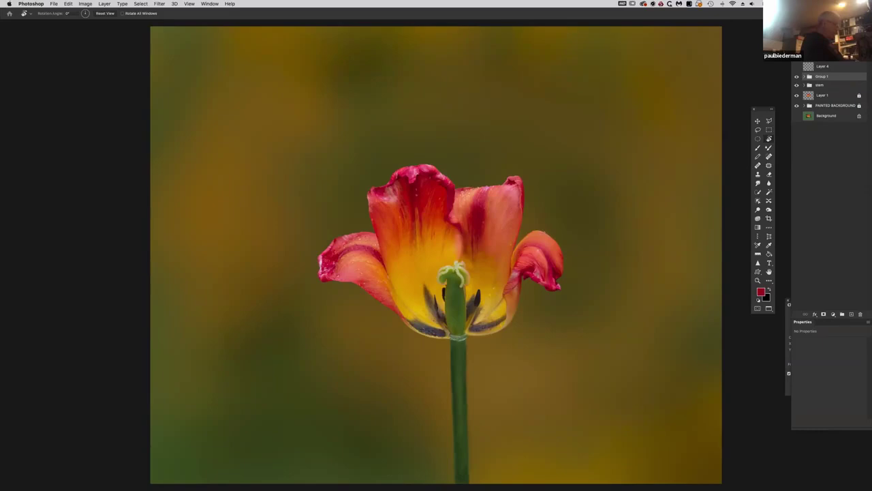
Switch to Lightroom Classic and show the photo library as a thumbnail grid.
key("super+Tab")
key("super+Tab")
key("super+Tab")
key("super+Tab")
key("super+Tab")
key("super+Tab")
key("super+Tab")
key("super+Tab")
key("super+Tab")
key("super+Tab")
key("super+Tab")
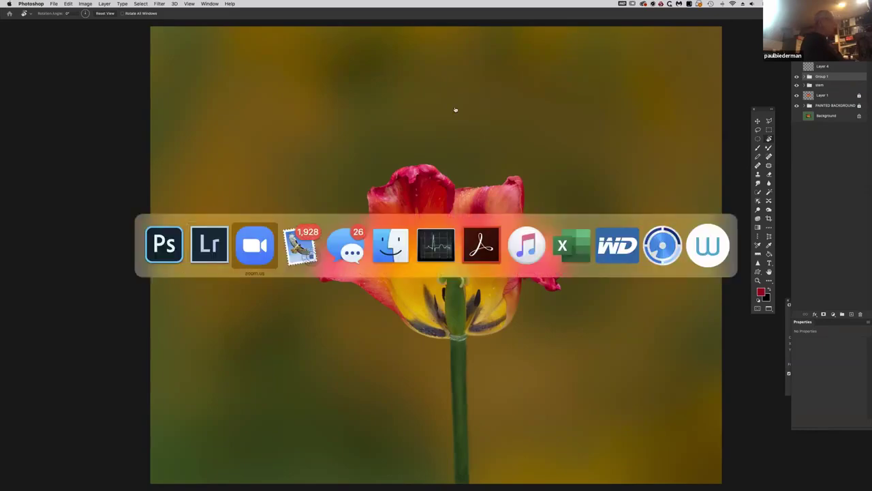
key("super+Tab")
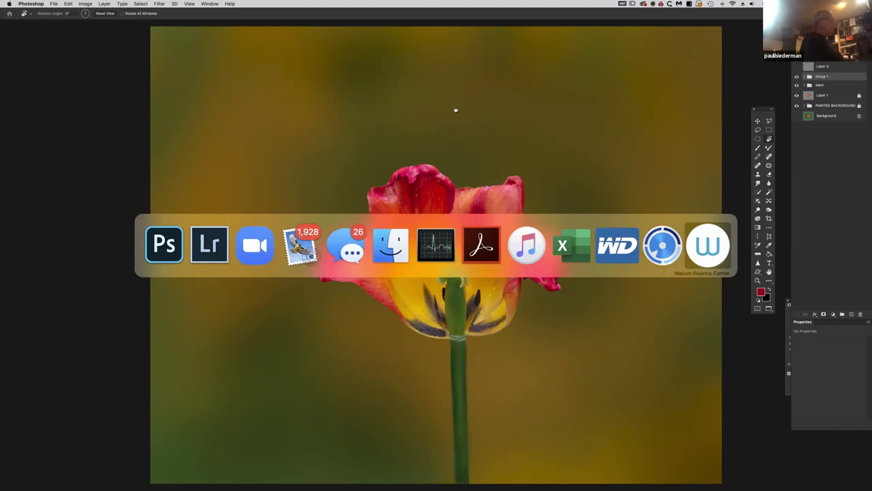
key("super+Tab")
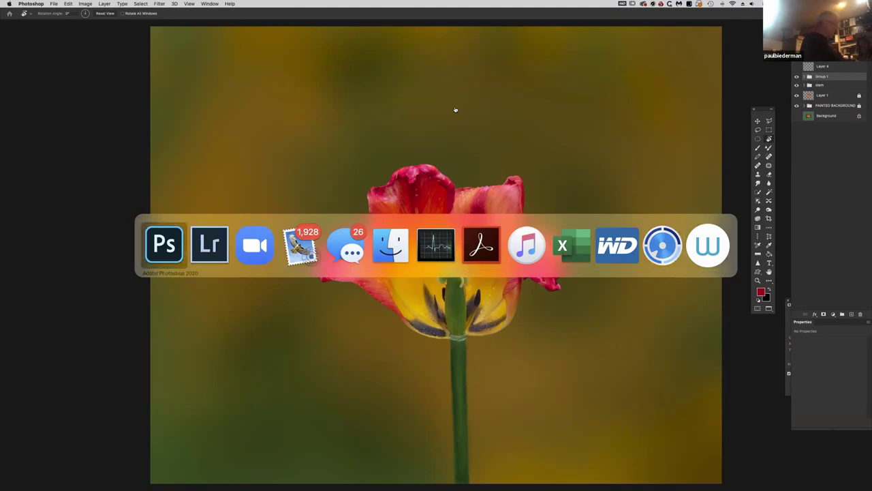
key("super+Tab")
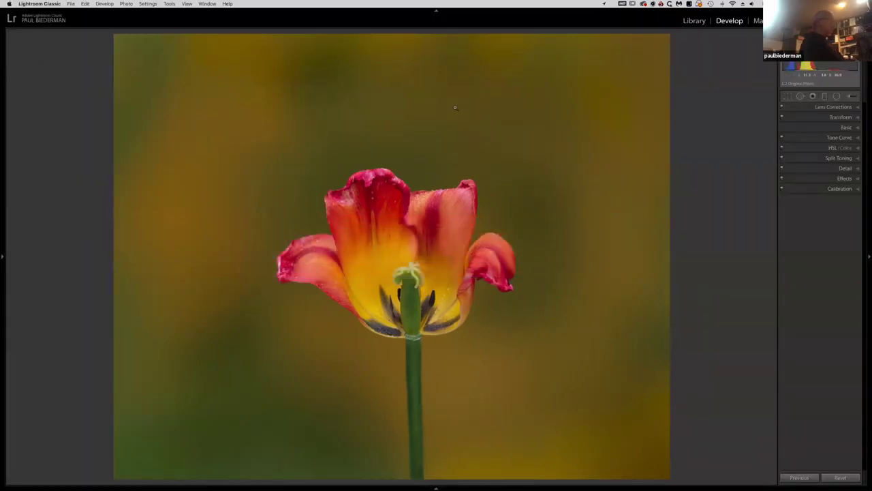
key("g")
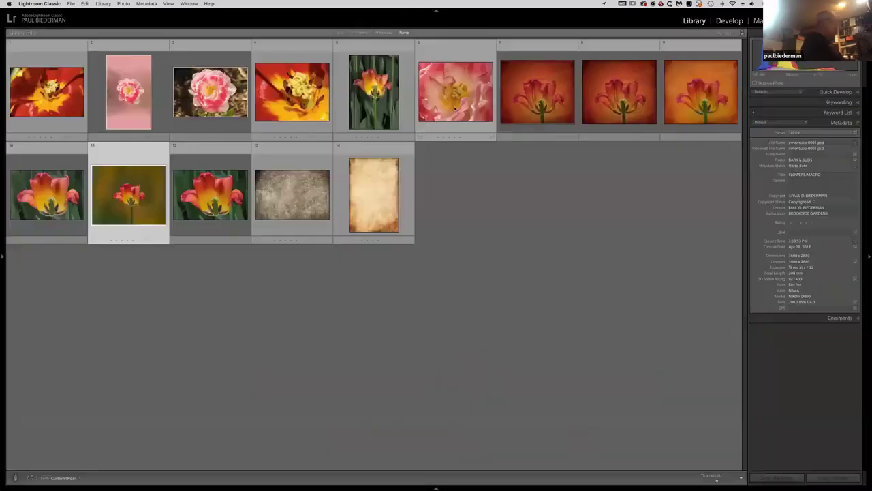
Open the grey-brown grunge texture untitled-2.jpg in Photoshop as a copy with Lightroom adjustments.
left_click(312, 206)
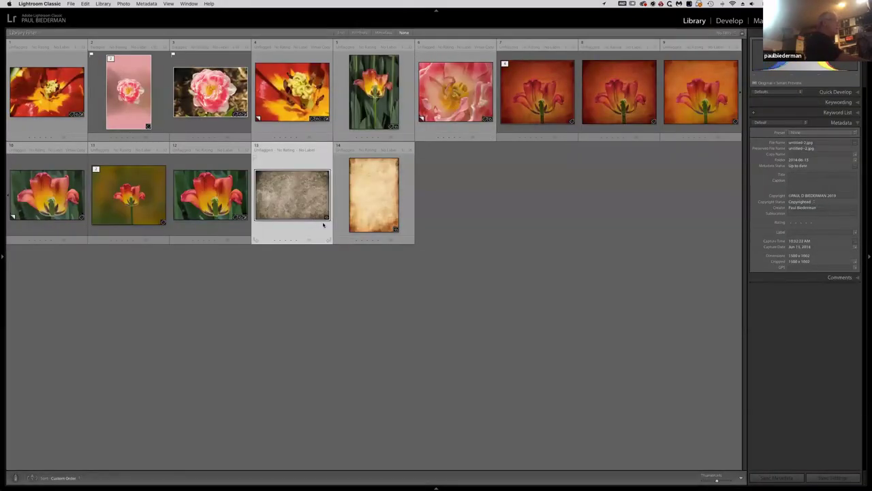
key("super+e")
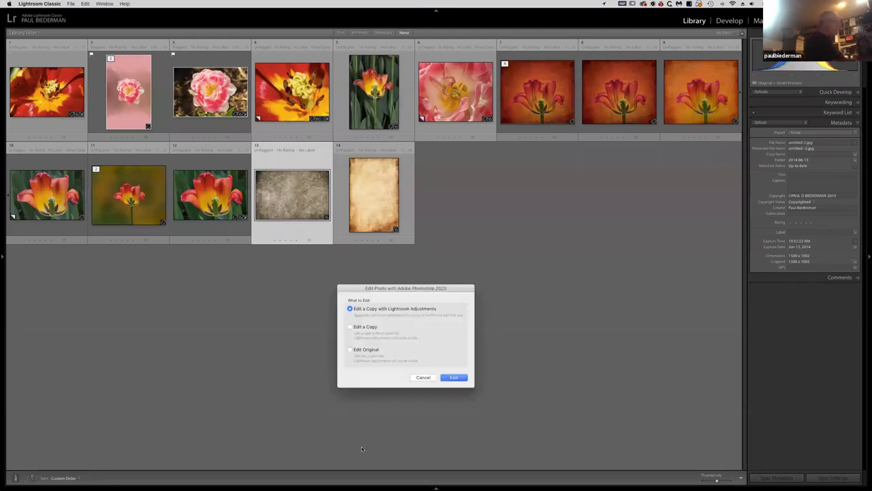
left_click(454, 378)
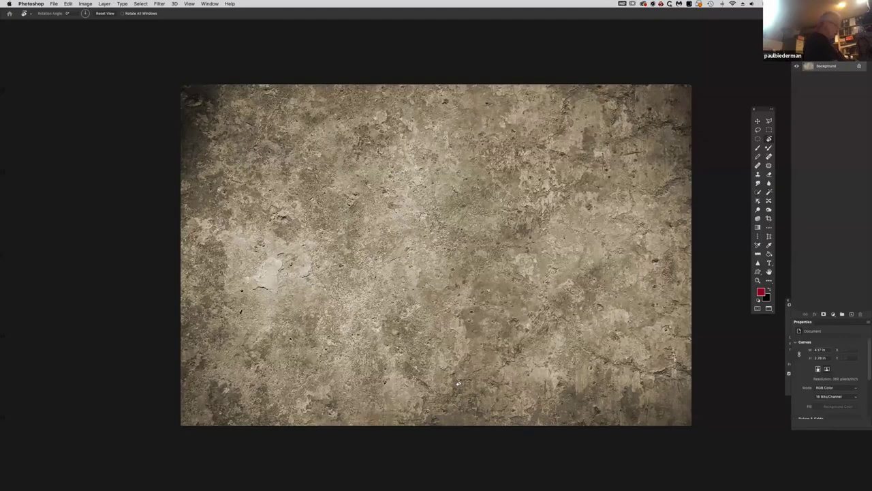
Copy the grunge texture into inner tulip-0001.psd as a new layer above Group 1.
key("v")
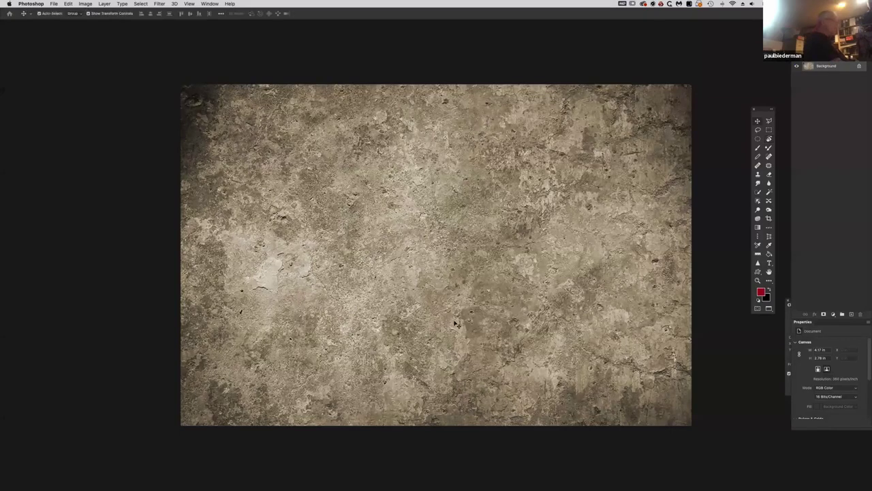
key("f")
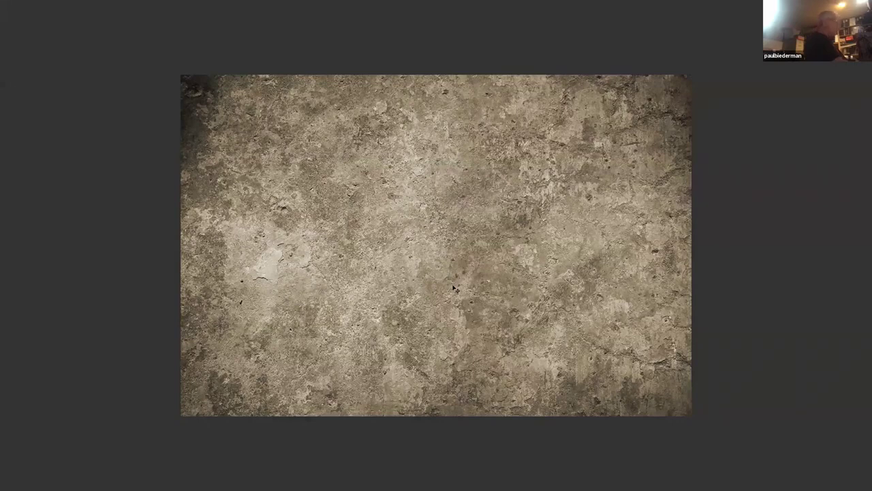
key("f")
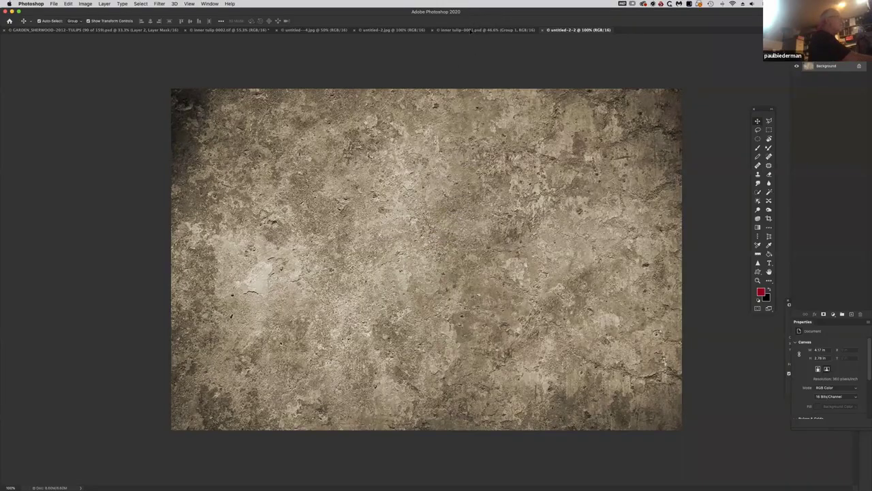
left_click(471, 30)
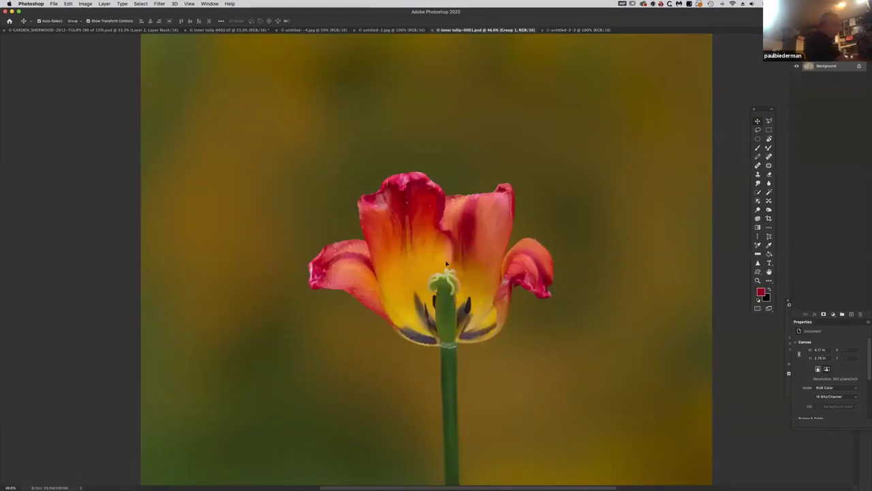
key("super+v")
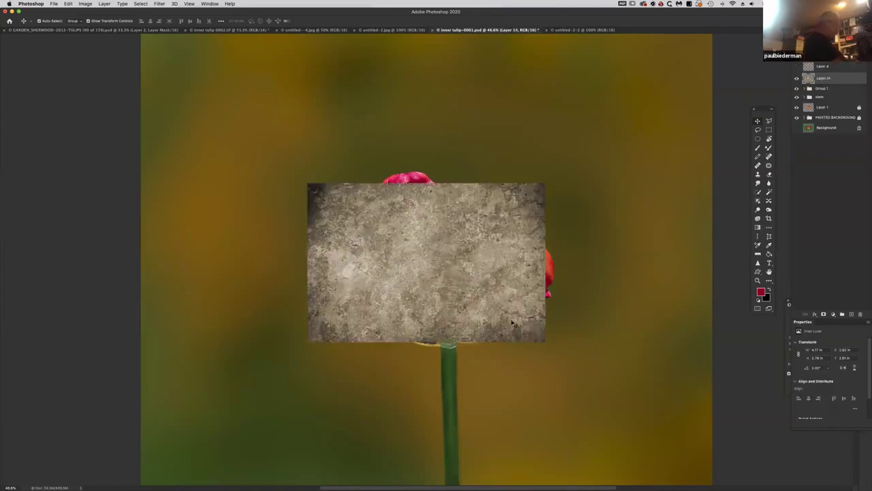
Stretch the grunge texture on Layer 14 to cover the whole canvas and set its blend mode to Overlay.
key("super+t")
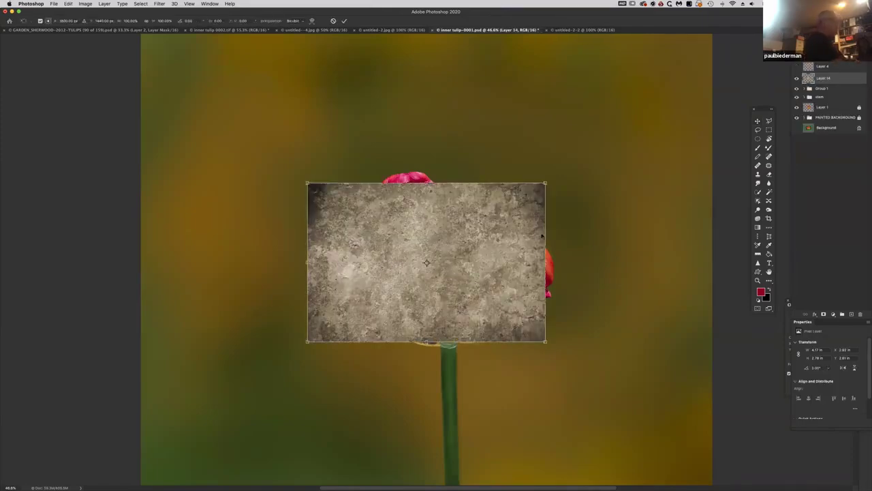
left_click_drag(546, 183, 729, 19)
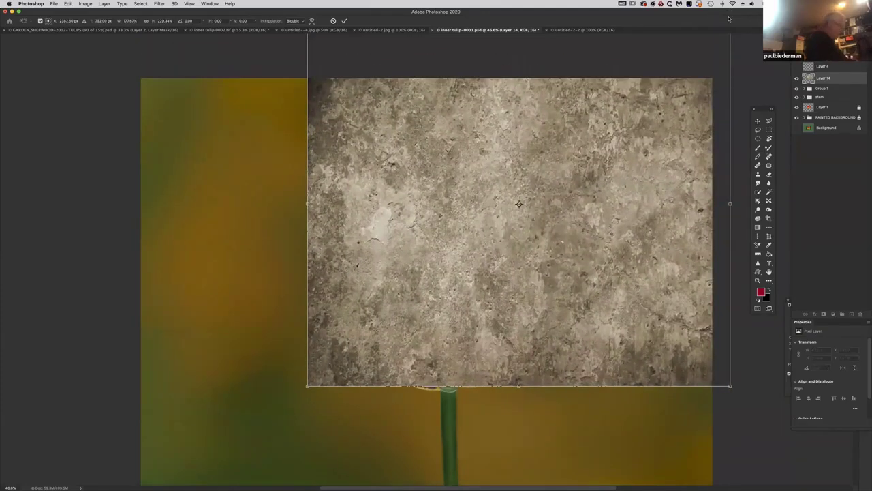
key("super+minus")
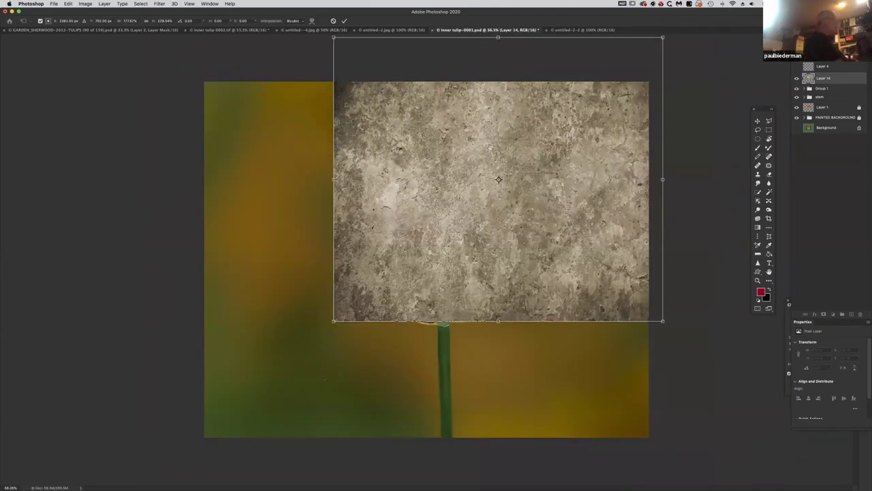
left_click_drag(333, 321, 193, 448)
left_click_drag(663, 37, 658, 75)
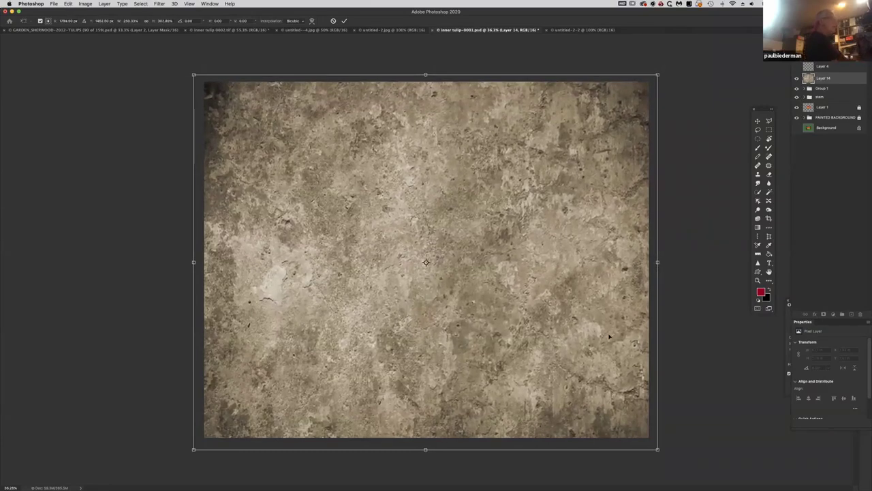
left_click(345, 21)
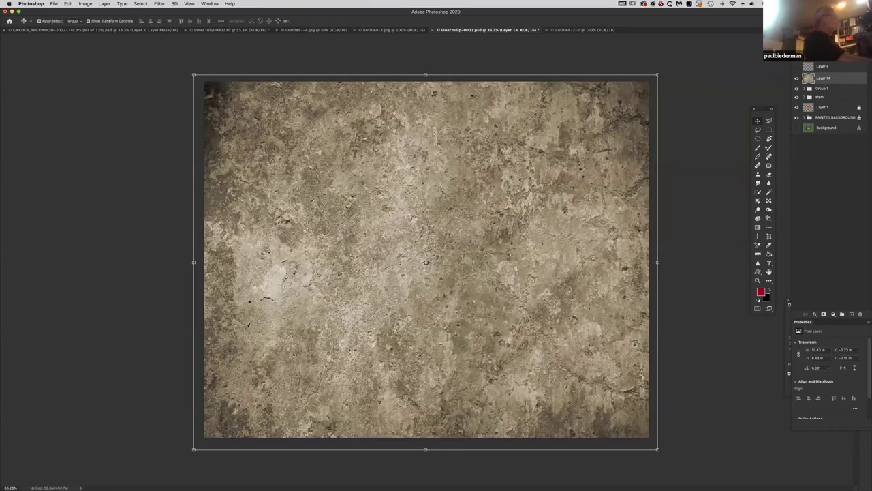
left_click(808, 49)
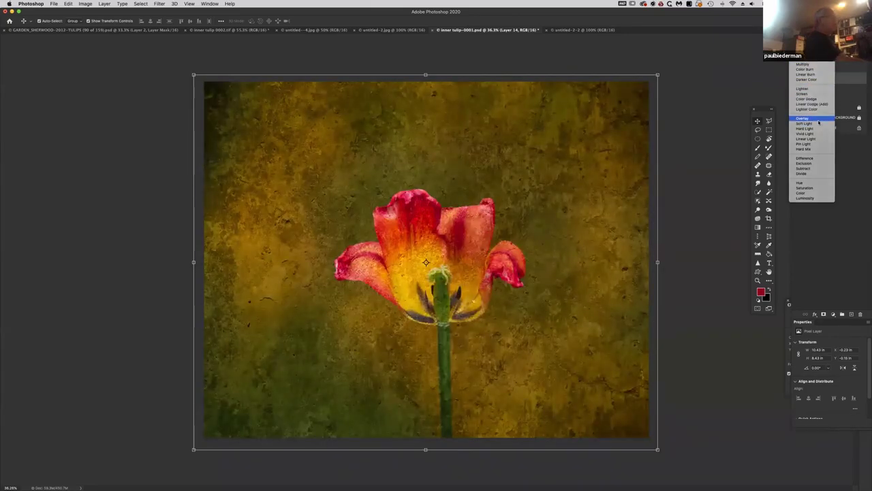
left_click(819, 119)
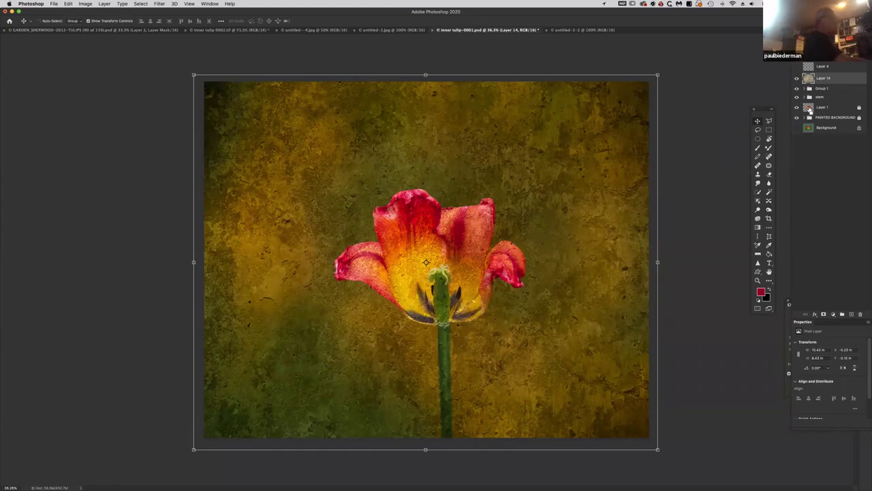
Mask the grunge texture off the tulip using the outline of Layer 1 and an inverted layer mask.
left_click(809, 109, "super")
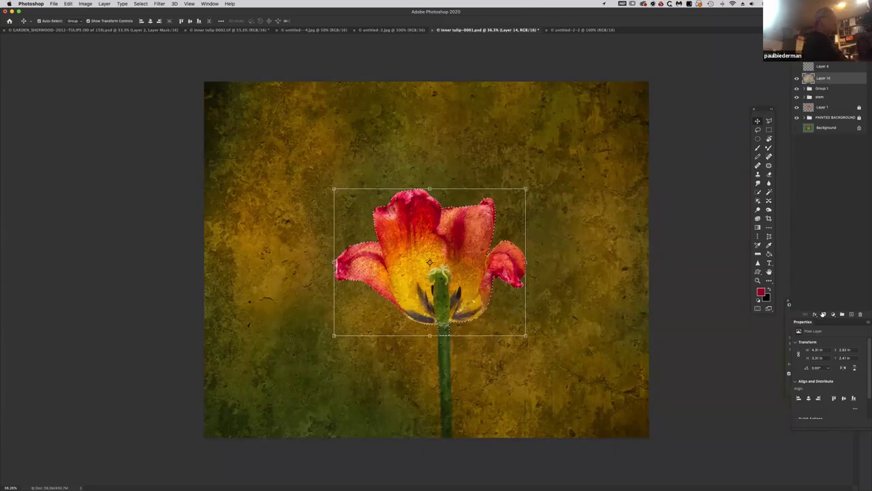
left_click(823, 315)
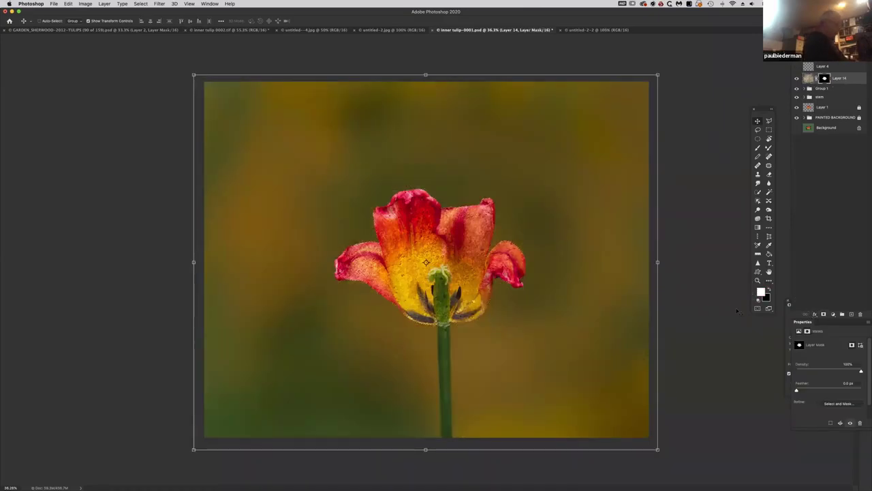
key("super+i")
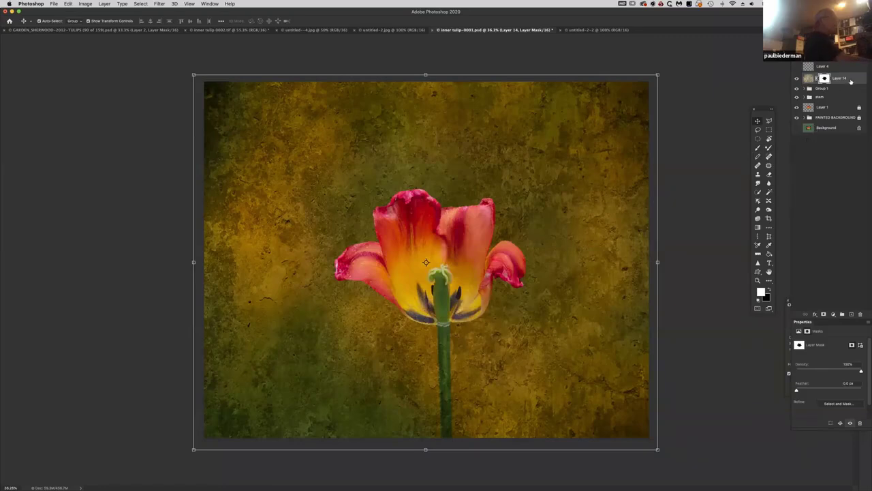
Add a Curves adjustment layer above the masked texture and pull the midtones down to darken the image.
key("super+2")
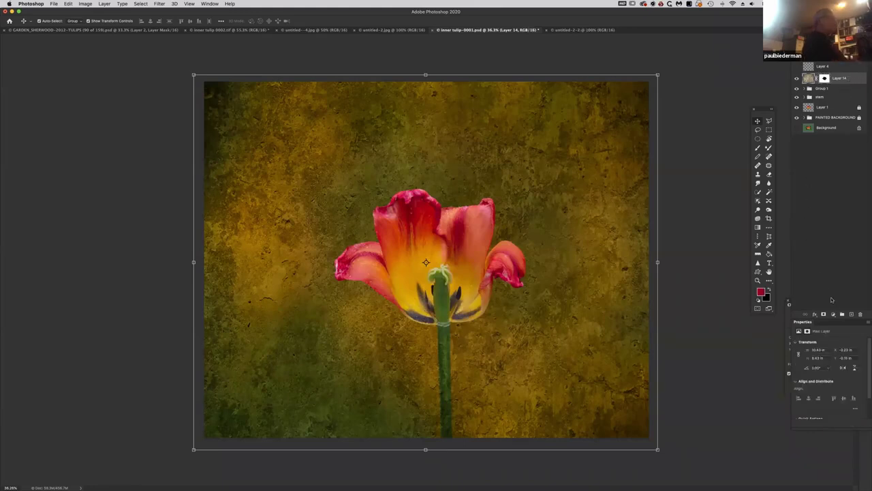
left_click(833, 314)
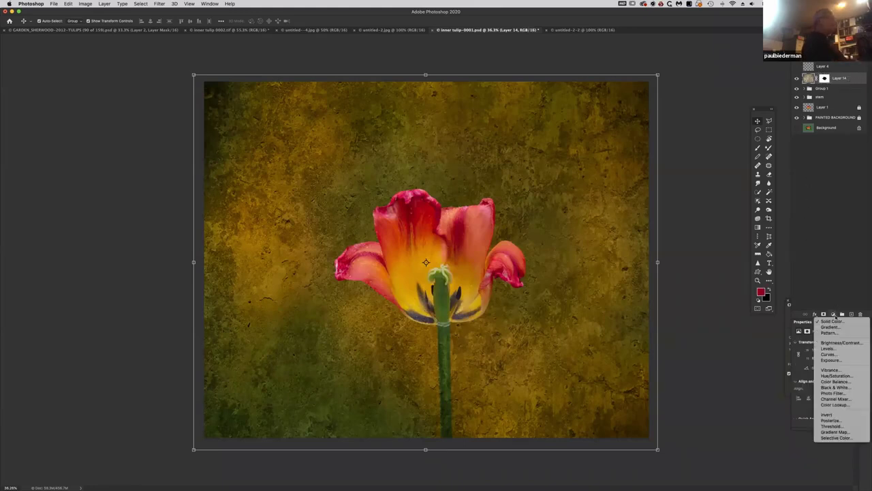
left_click(840, 355)
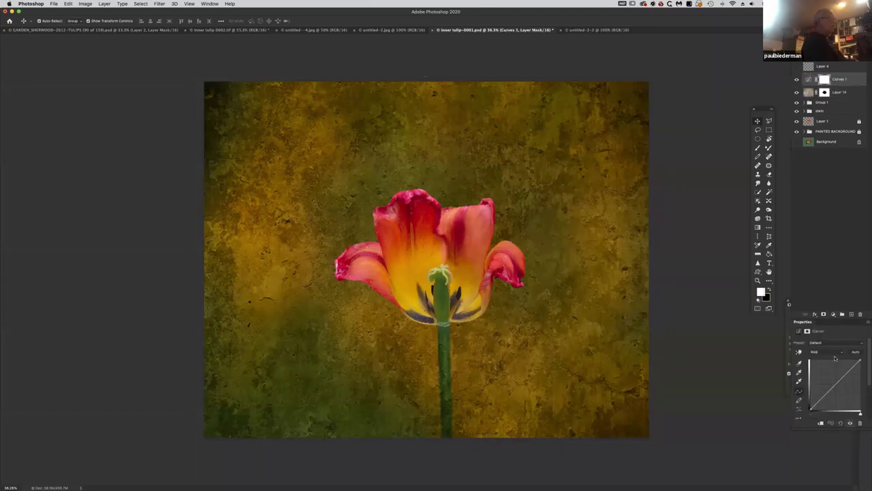
mouse_move(837, 382)
left_mouse_down()
mouse_move(838, 394)
mouse_move(836, 385)
left_mouse_up()
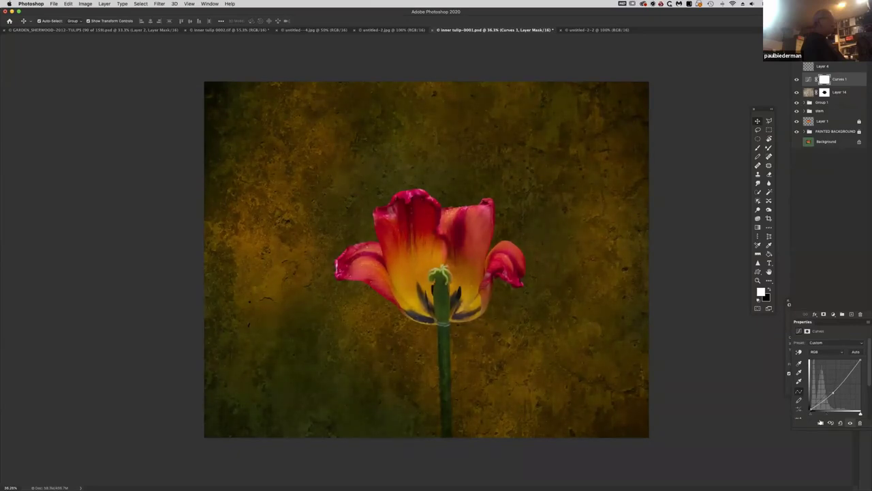
Try clipping the Curves adjustment to the texture layer, then release it and reshape the curve for a gentler darkening.
left_click(821, 424)
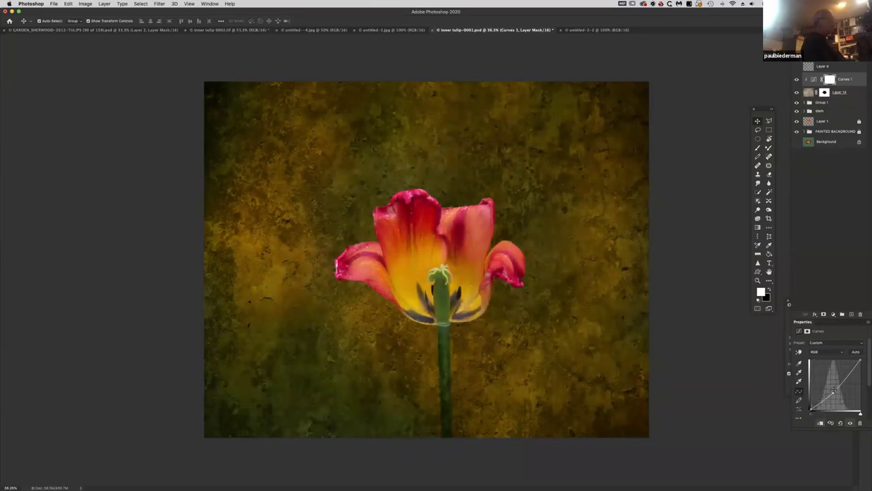
left_click_drag(833, 390, 840, 394)
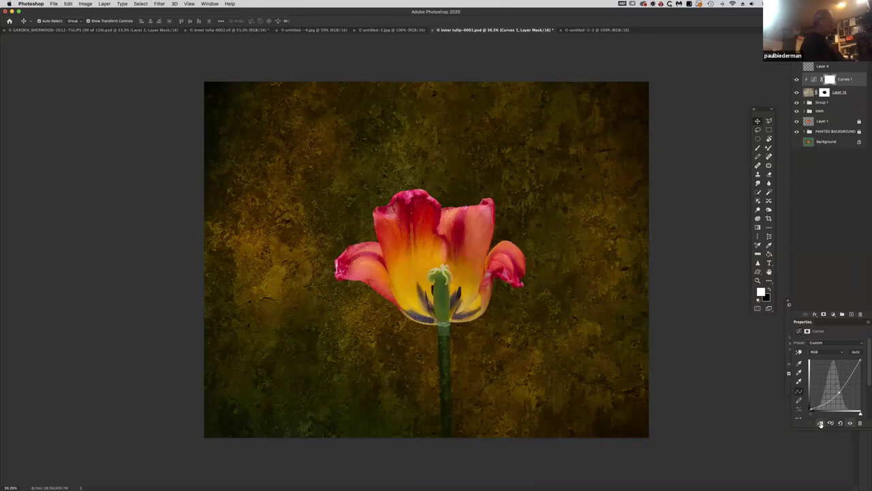
left_click(822, 423)
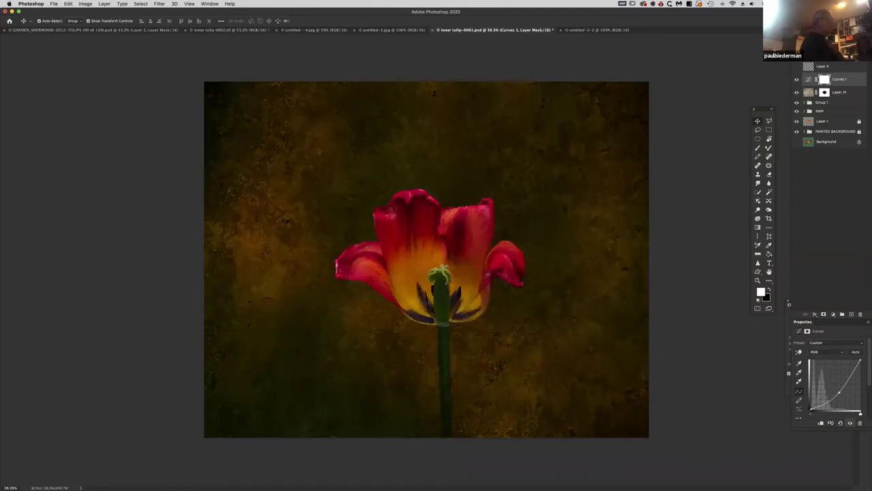
left_click_drag(839, 392, 844, 380)
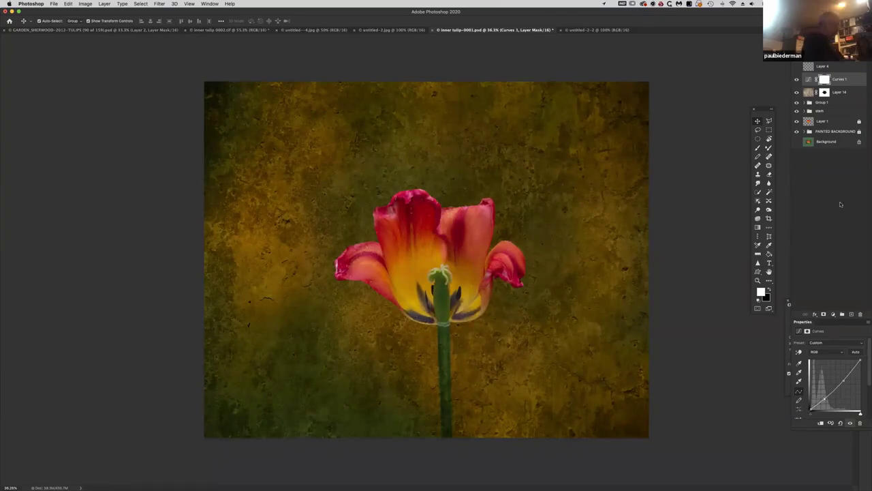
Switch to Lightroom Classic and open the cream parchment texture in Photoshop as a copy with Lightroom adjustments.
key("super+Tab")
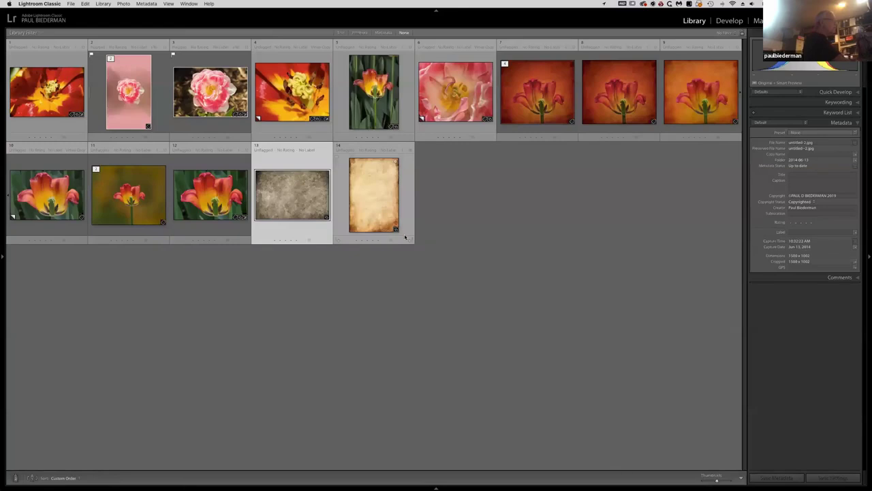
left_click(373, 195)
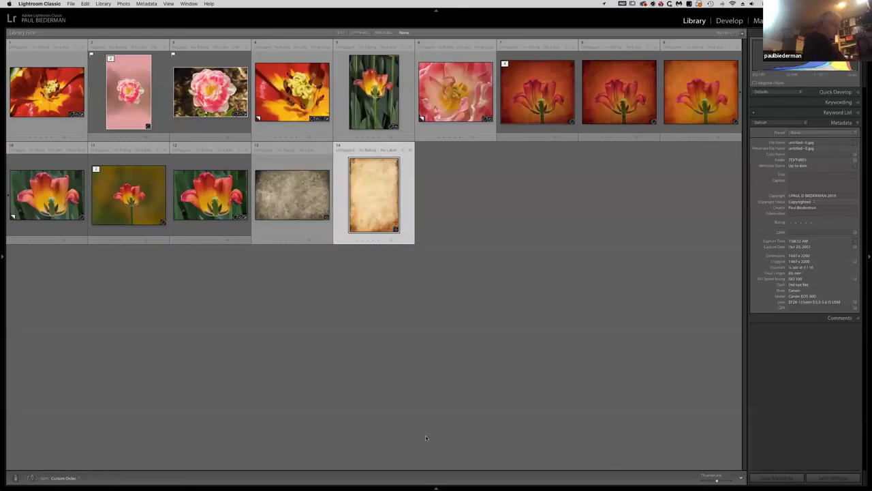
key("super+e")
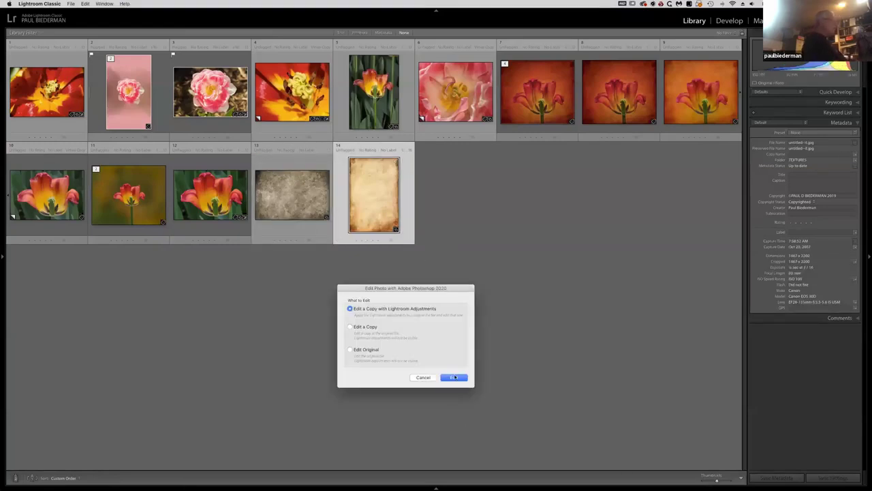
left_click(454, 377)
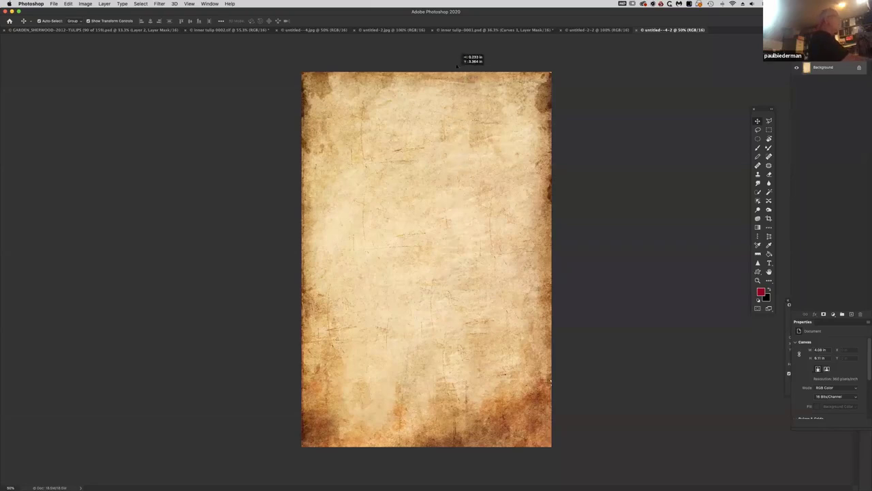
Copy the parchment texture into inner tulip-0001.psd above Curves 1 and stretch it to cover the whole canvas.
left_click_drag(468, 31, 439, 273)
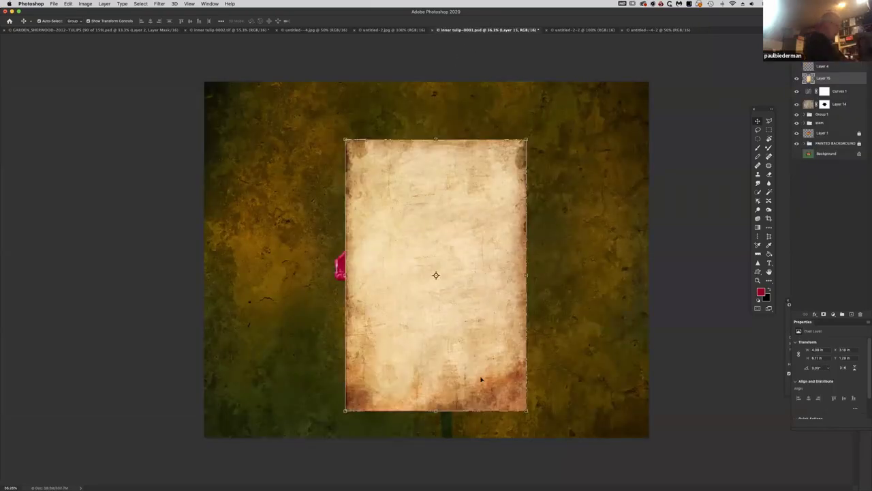
key("super+t")
left_click_drag(526, 139, 587, 47)
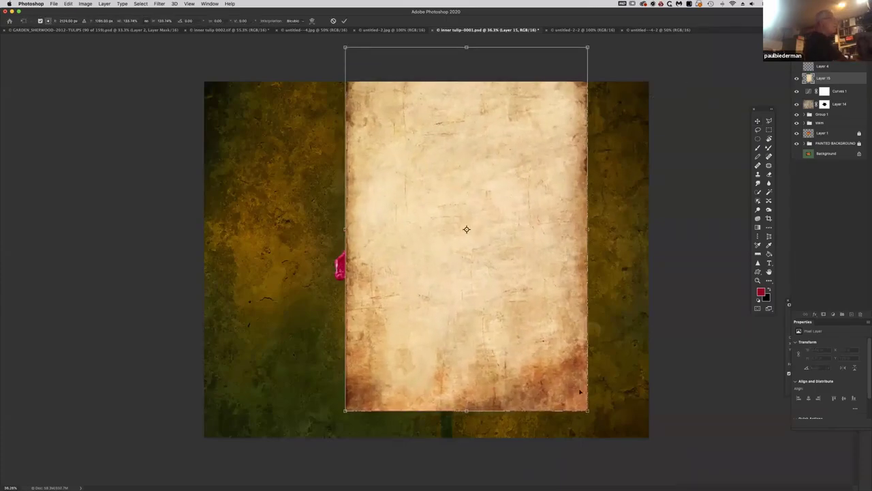
left_click_drag(588, 411, 674, 452)
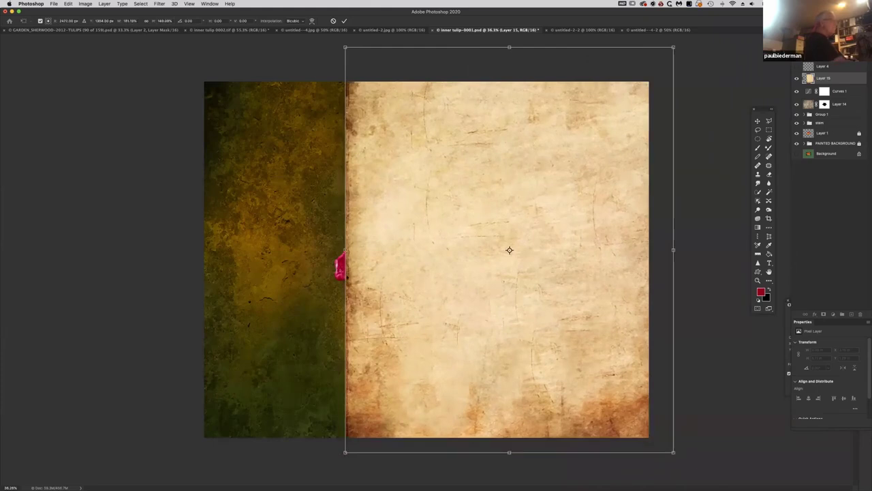
left_click_drag(346, 250, 159, 250)
left_click_drag(673, 47, 653, 82)
left_click_drag(158, 452, 202, 439)
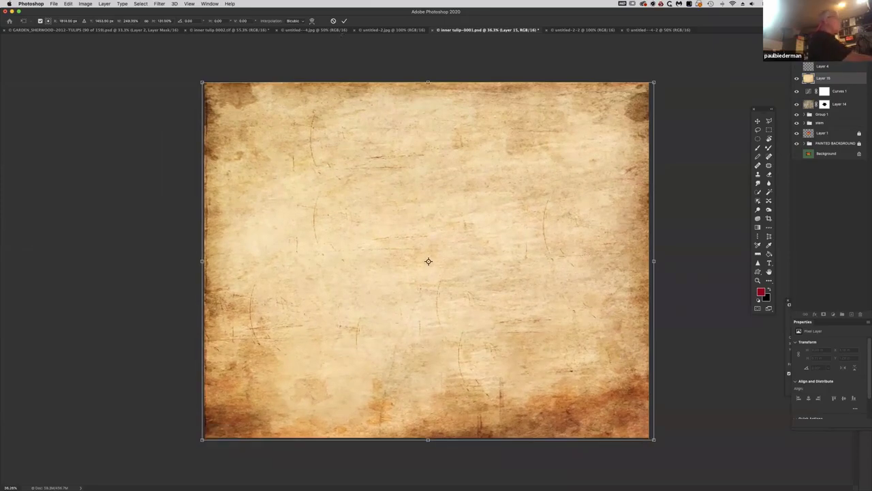
key("Return")
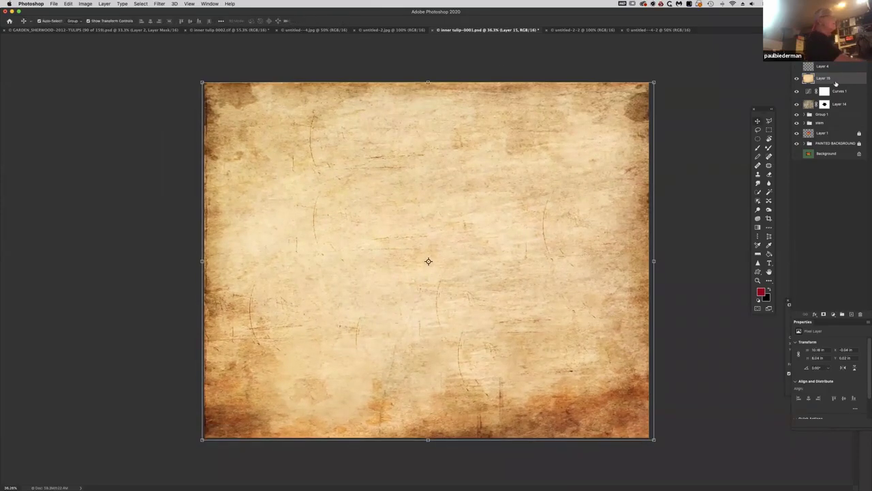
Set the parchment layer's blend mode to Overlay and compare the image with and without it.
left_click(811, 45)
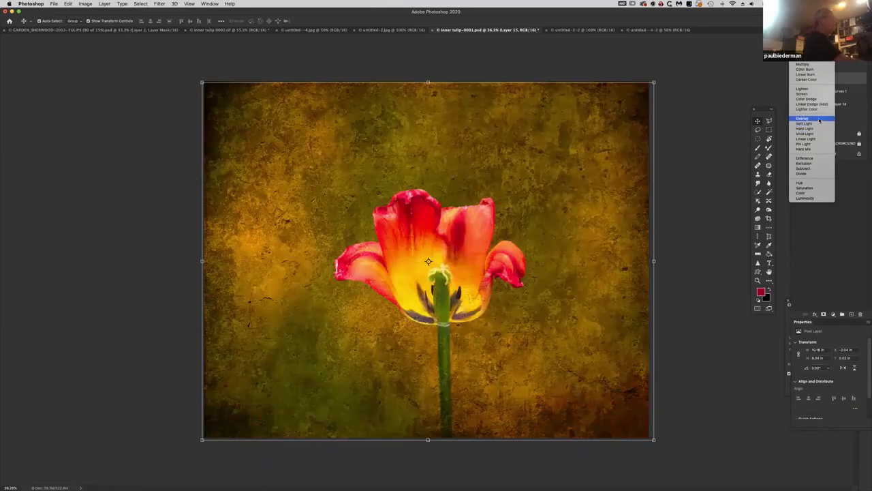
left_click(820, 120)
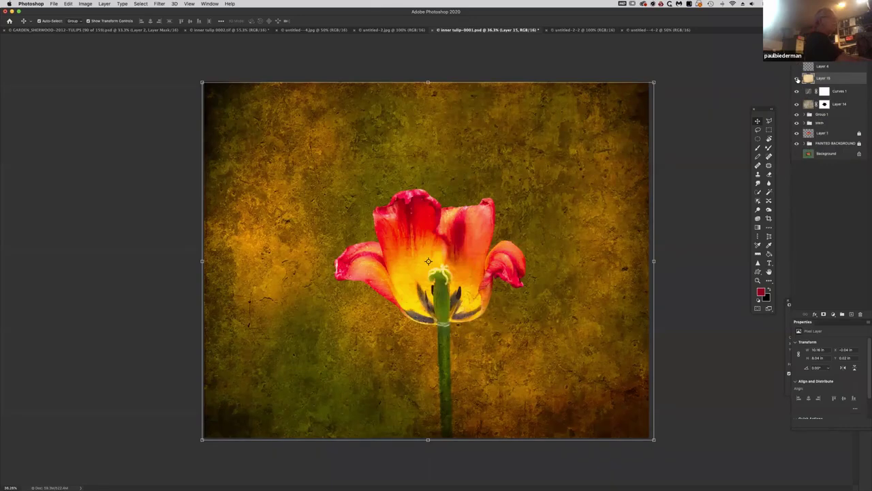
left_click(798, 80)
left_click(798, 79)
Lasso the tulip's petals and stem on the parchment layer and smooth the texture inside with a Gaussian Blur.
key("l")
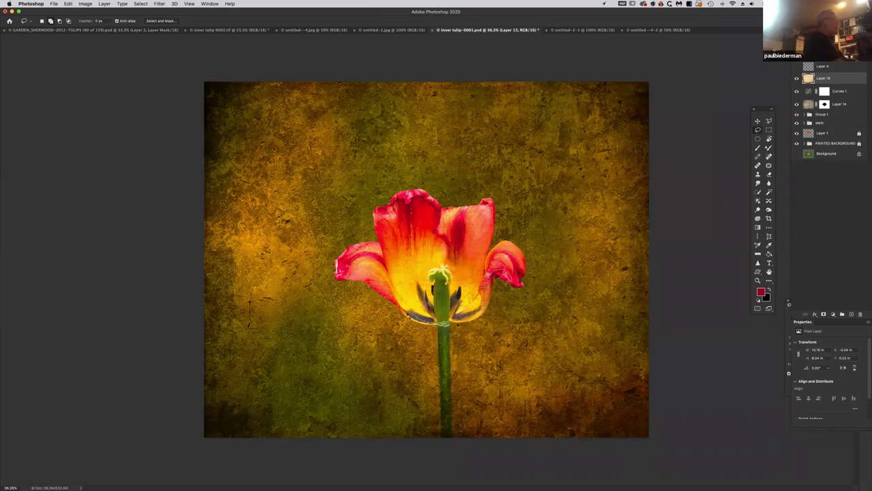
mouse_move(390, 208)
left_mouse_down()
mouse_move(445, 223)
mouse_move(485, 214)
mouse_move(487, 240)
left_mouse_up()
mouse_move(516, 270)
left_mouse_down()
mouse_move(457, 319)
mouse_move(454, 428)
mouse_move(445, 424)
mouse_move(443, 323)
left_mouse_up()
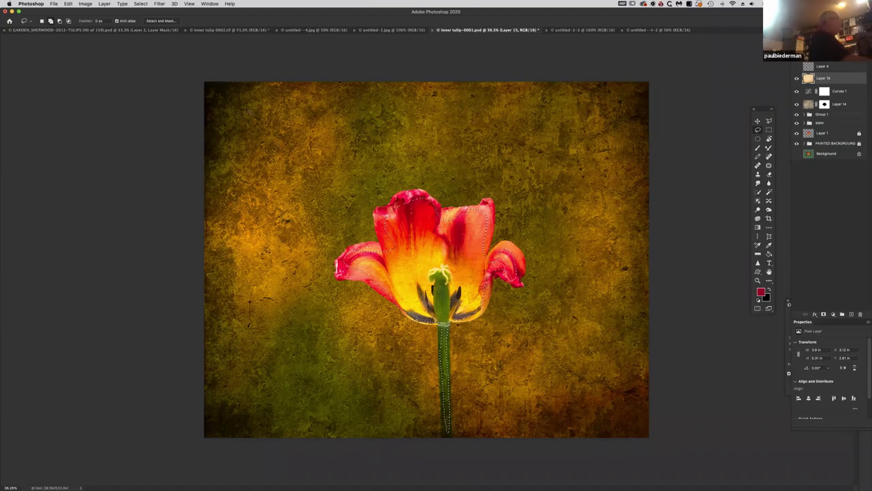
left_click(162, 4)
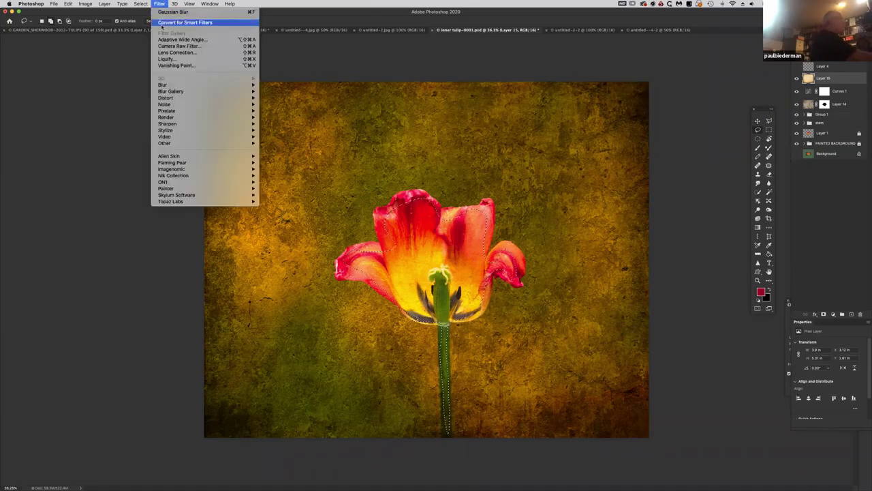
mouse_move(182, 91)
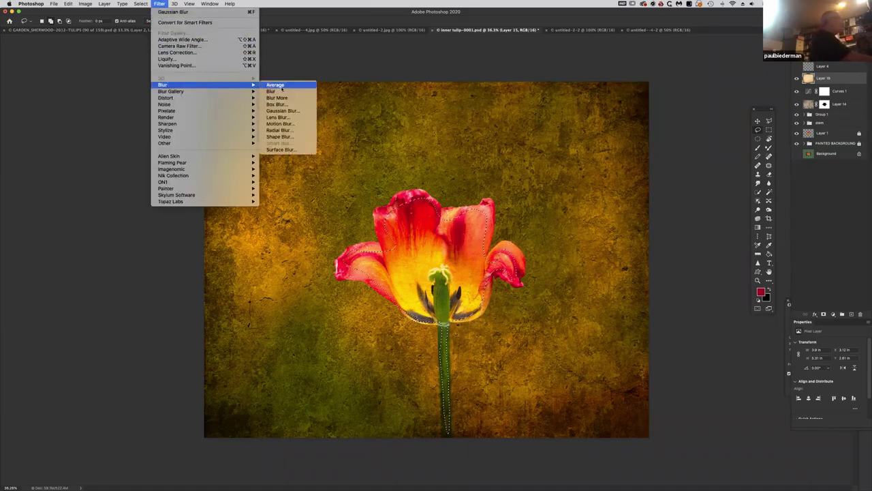
left_click(293, 111)
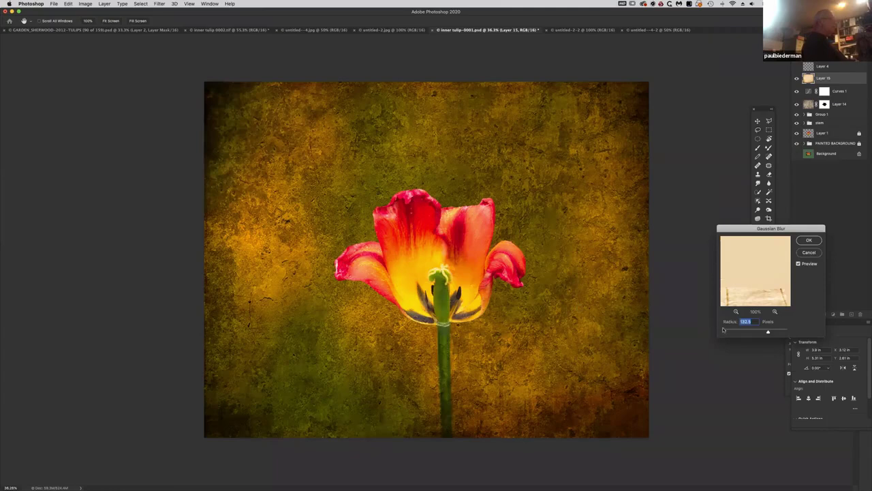
mouse_move(769, 332)
left_mouse_down()
mouse_move(783, 332)
mouse_move(736, 333)
mouse_move(757, 332)
left_mouse_up()
left_click(809, 242)
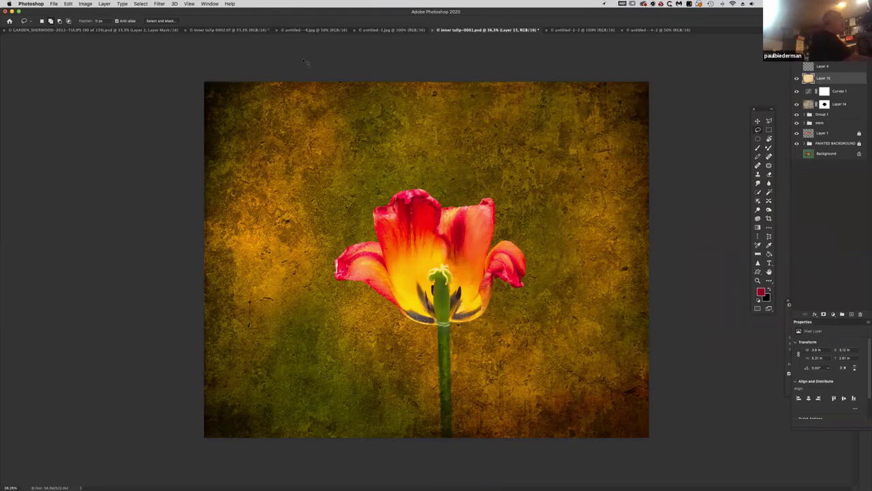
Bring up inner tulip 0002.tif and view the finished orange tulip image in full-screen mode.
left_click(251, 30)
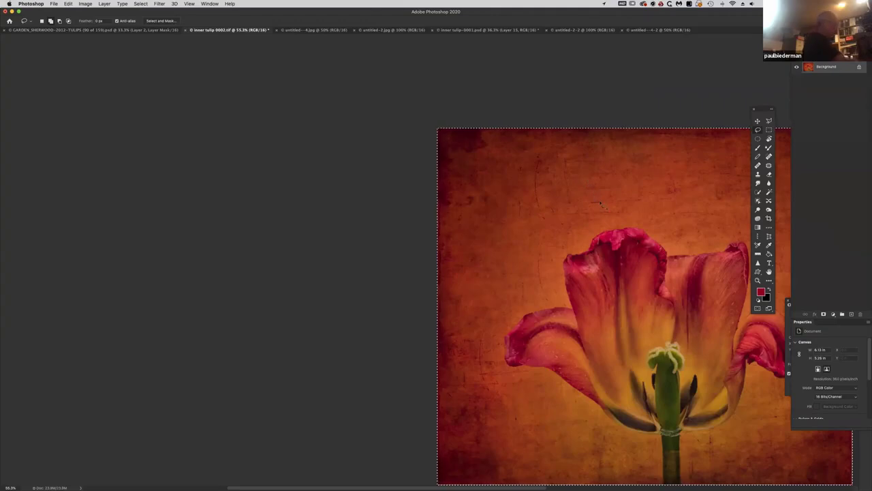
key("f")
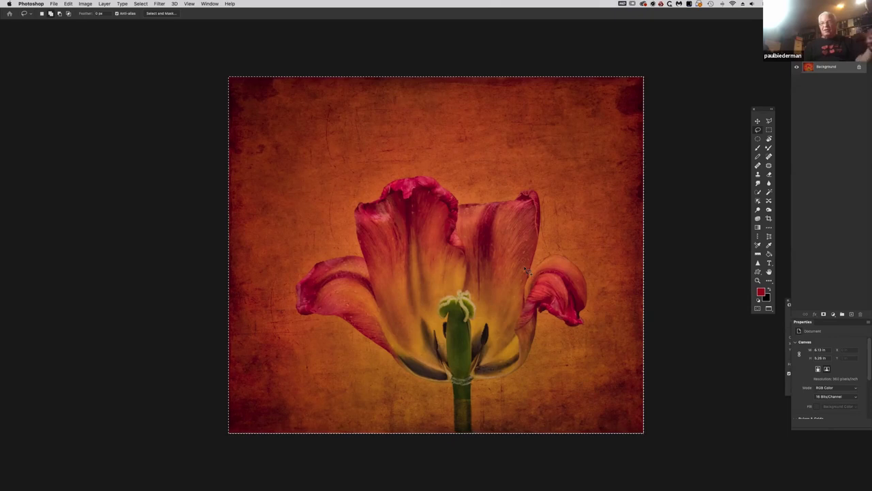
key("Tab")
key("Tab")
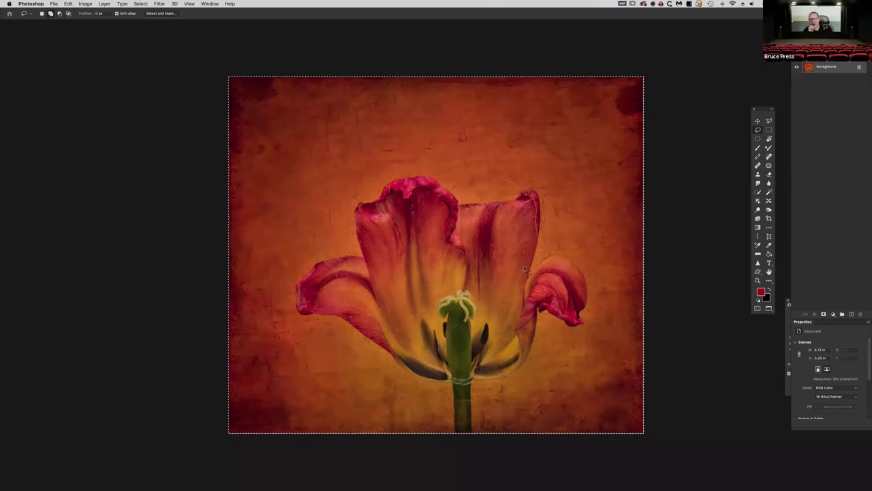